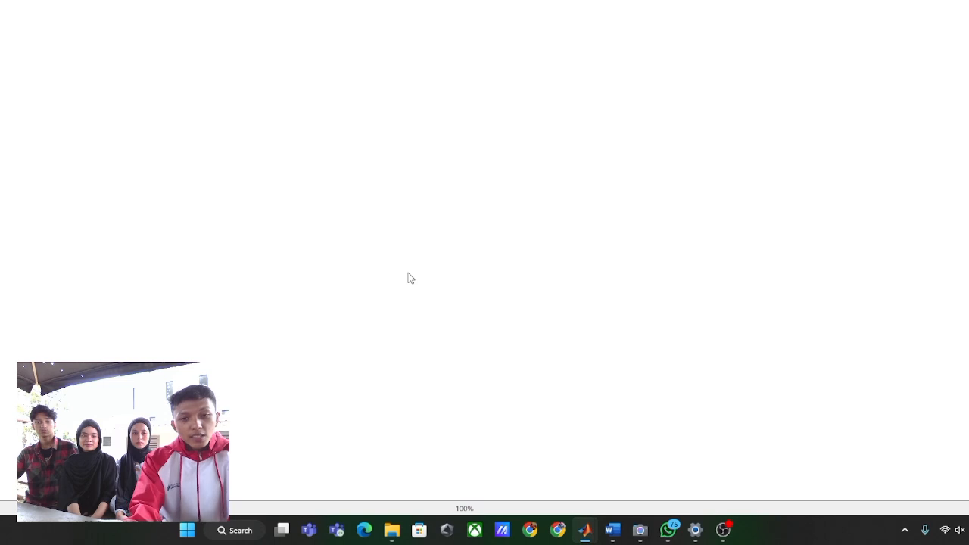
- Add a PV Array block and place it in the upper-left area of the blank model
{"action": "key", "text": "BackSpace"}
{"action": "type", "text": "pv a"}
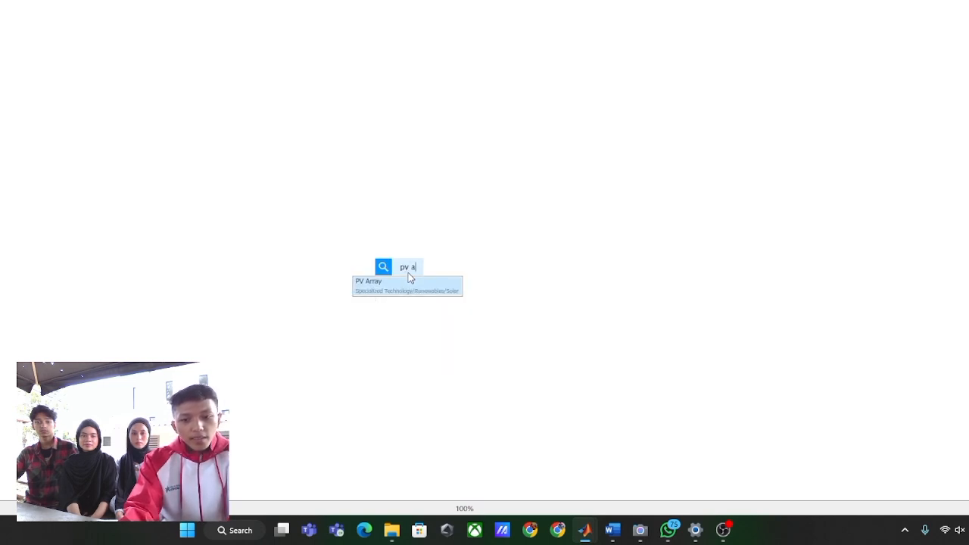
{"action": "key", "text": "Return"}
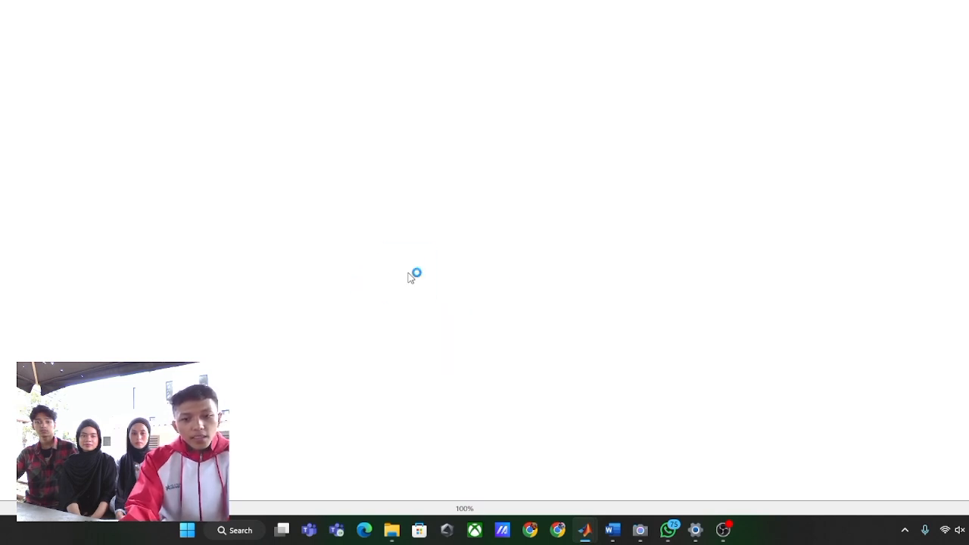
{"action": "left_click_drag", "start_coordinate": [407, 281], "coordinate": [271, 150]}
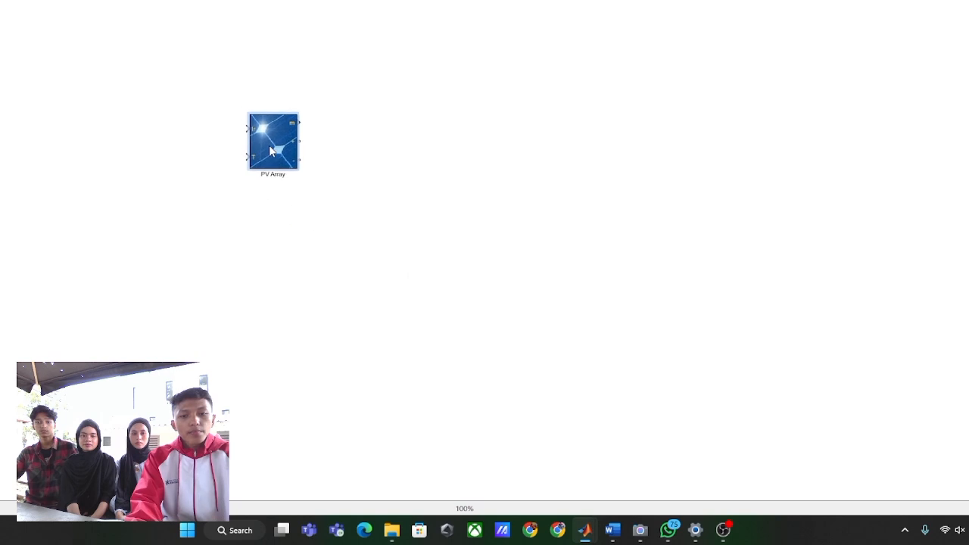
- Add a Constant block from Simulink/Sources beside the PV Array, keeping its default value
{"action": "left_click", "coordinate": [369, 183]}
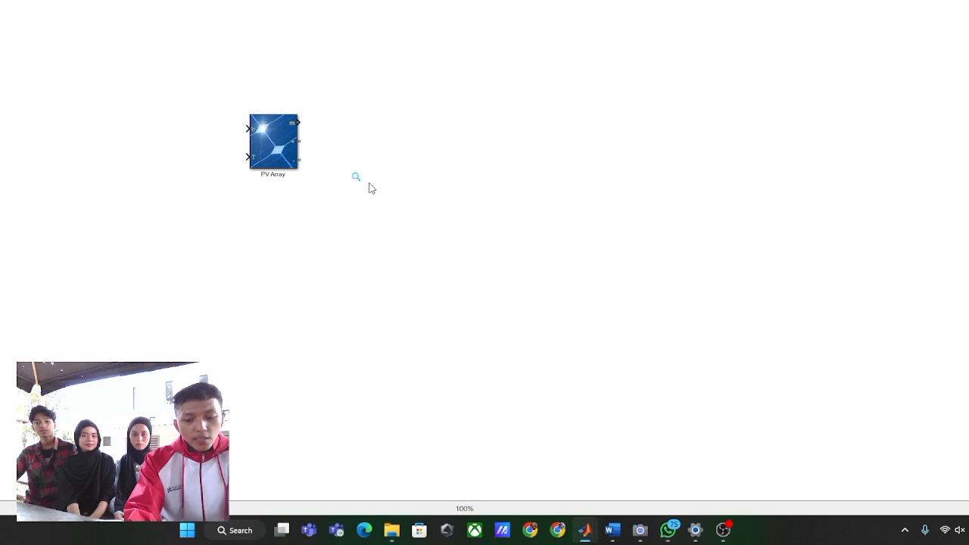
{"action": "type", "text": "constant"}
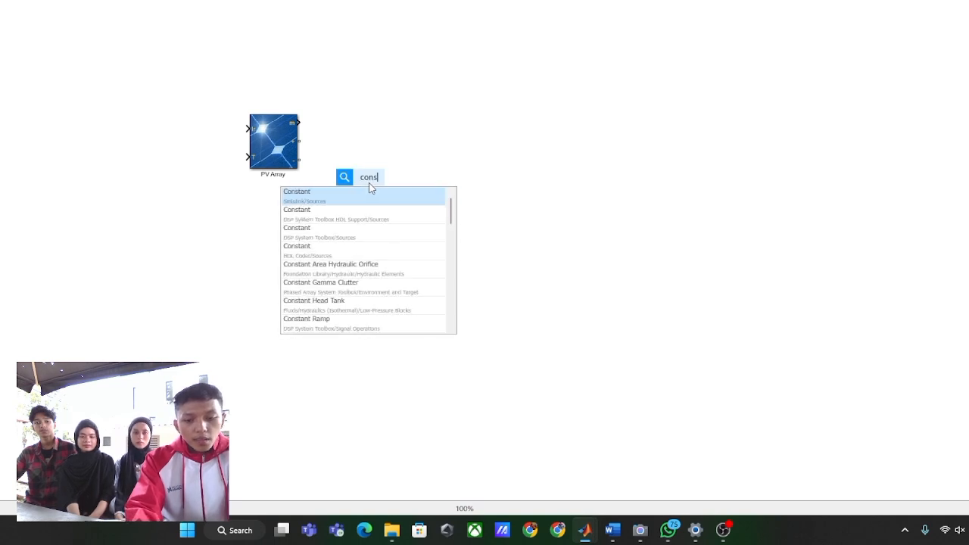
{"action": "key", "text": "Return"}
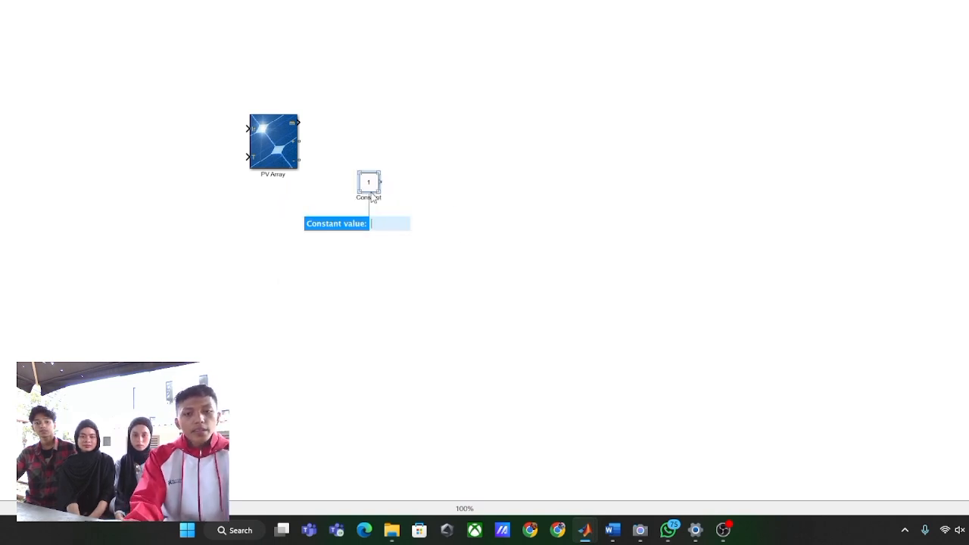
{"action": "left_click", "coordinate": [339, 147]}
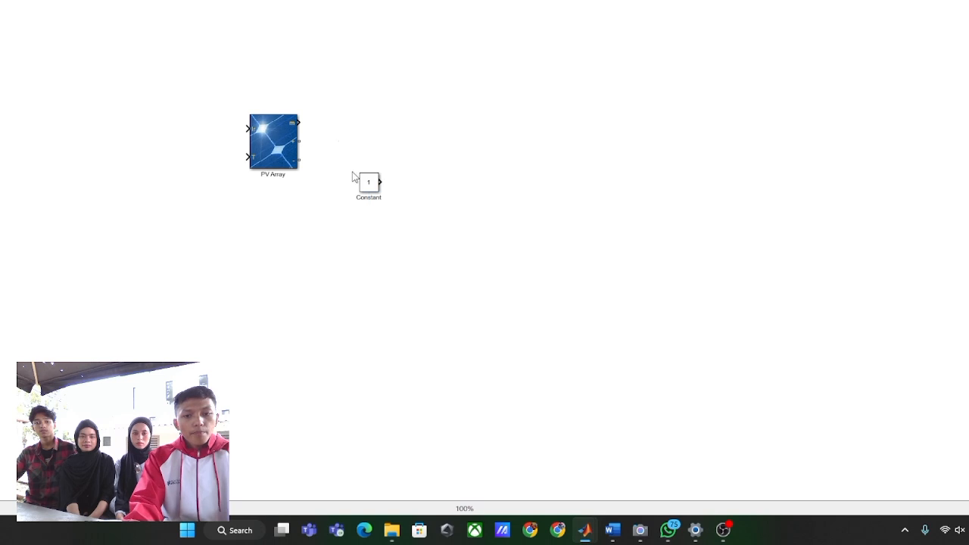
- Add a Series RLC Branch block and align it directly below the Constant block
{"action": "left_click", "coordinate": [324, 218]}
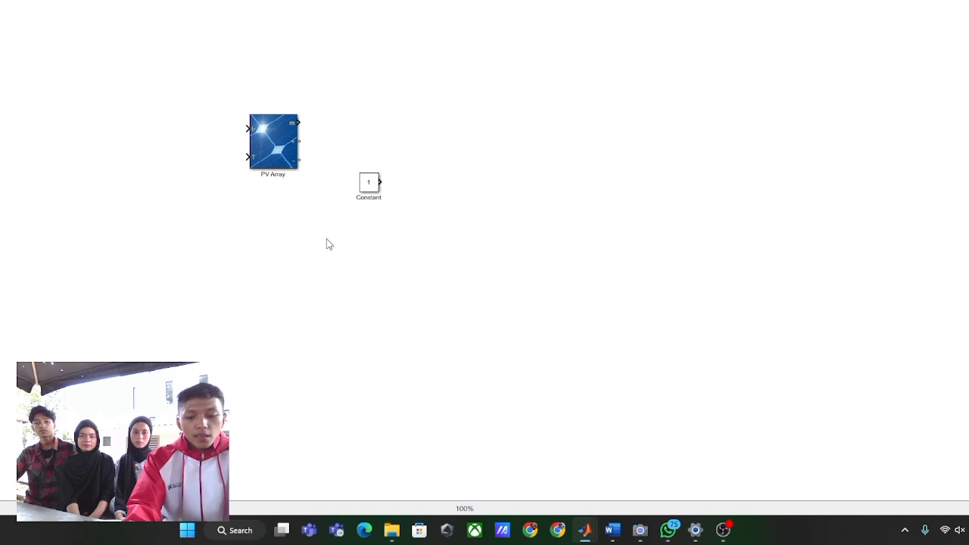
{"action": "type", "text": "rlc bra"}
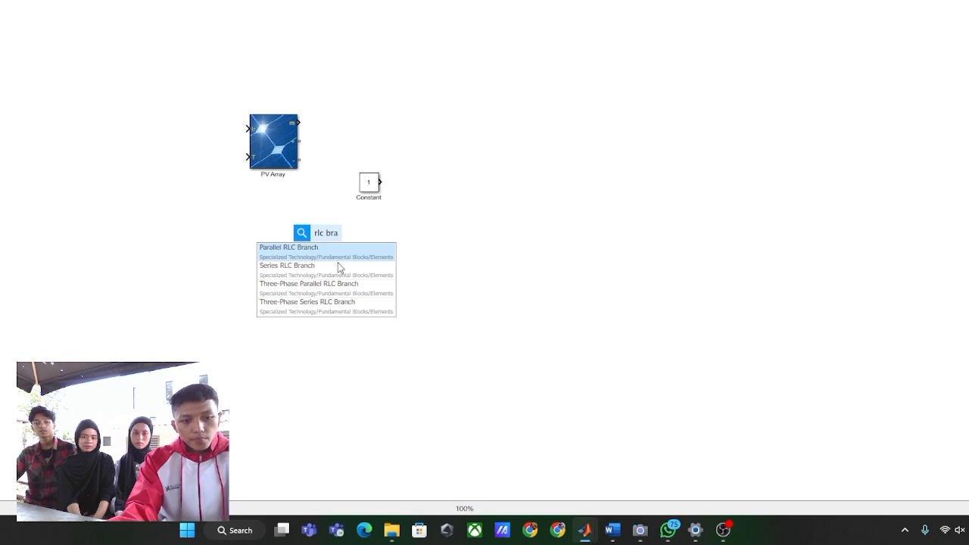
{"action": "left_click", "coordinate": [338, 267]}
{"action": "left_click_drag", "start_coordinate": [336, 245], "coordinate": [383, 241]}
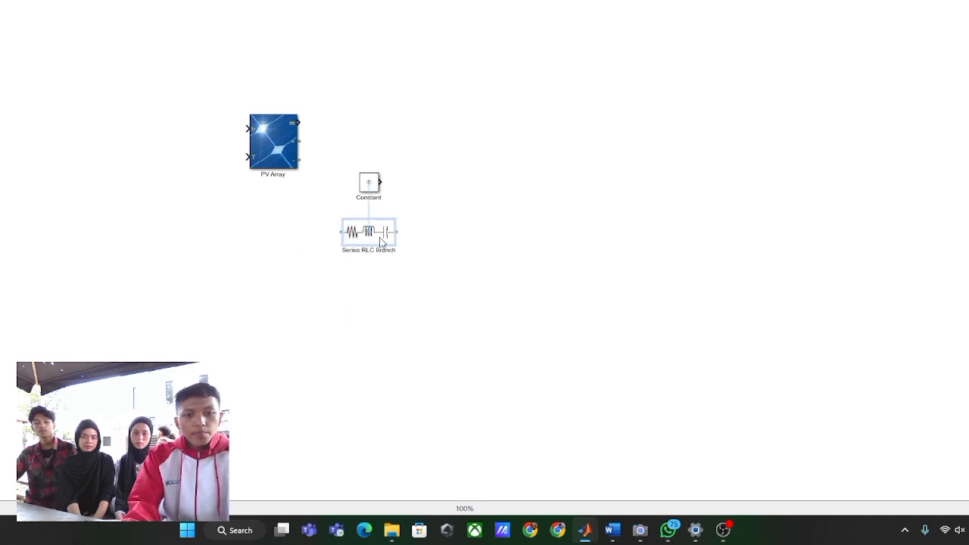
- Add the Diode block from Electronics/Semiconductor Devices and place it just right of the Constant block
{"action": "left_click", "coordinate": [527, 257]}
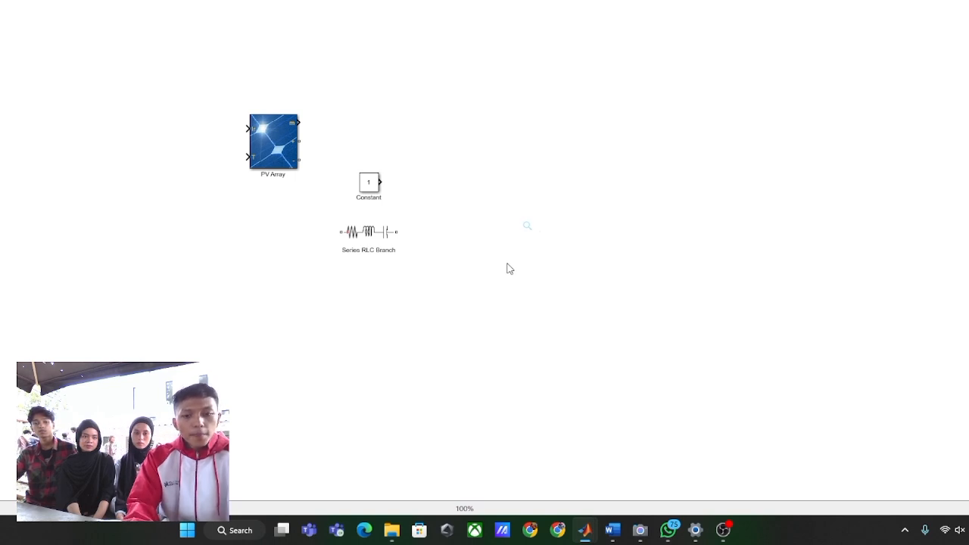
{"action": "type", "text": "diod"}
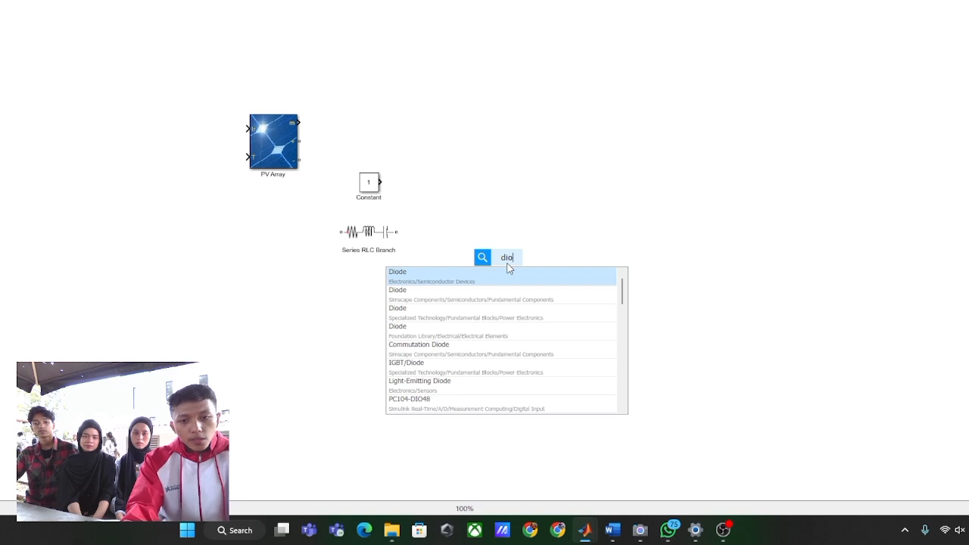
{"action": "key", "text": "Return"}
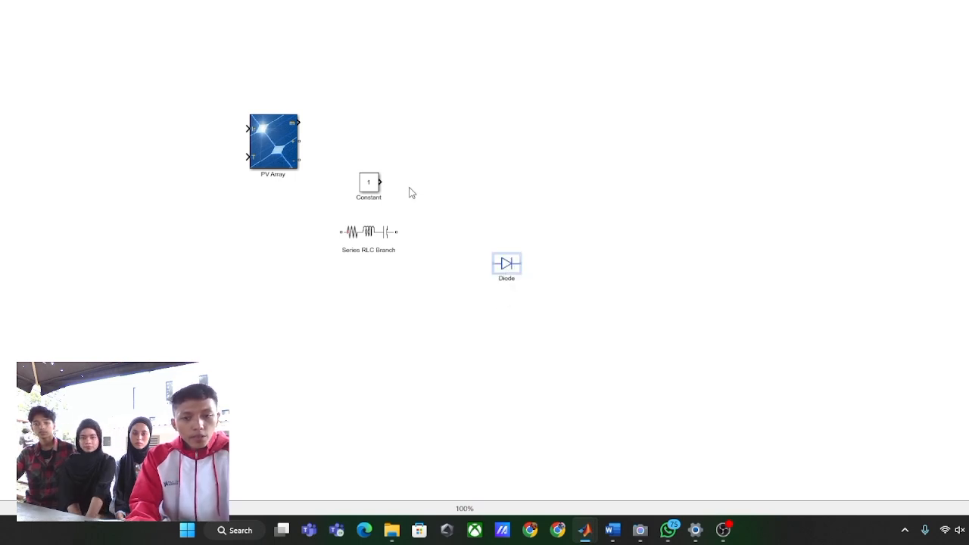
{"action": "left_click_drag", "start_coordinate": [503, 268], "coordinate": [413, 193]}
- Add the IGBT block from Simscape Components/Semiconductors and place it to the right of the Diode
{"action": "left_click", "coordinate": [429, 224]}
{"action": "type", "text": "I"}
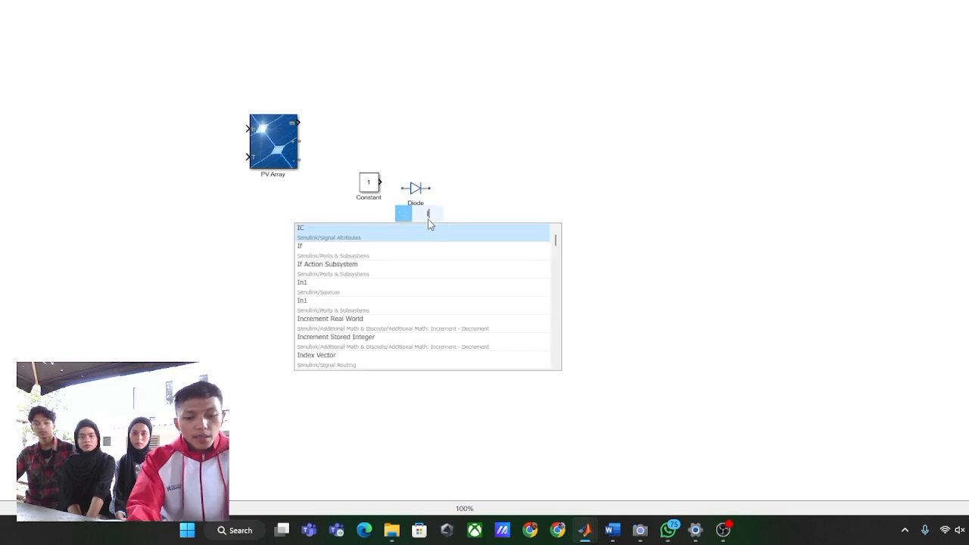
{"action": "type", "text": "GB"}
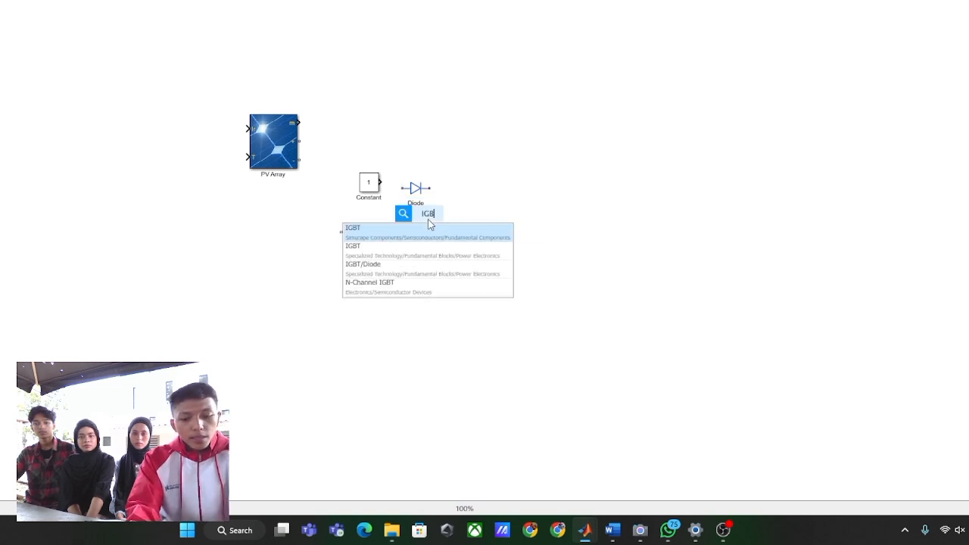
{"action": "type", "text": "T"}
{"action": "key", "text": "Return"}
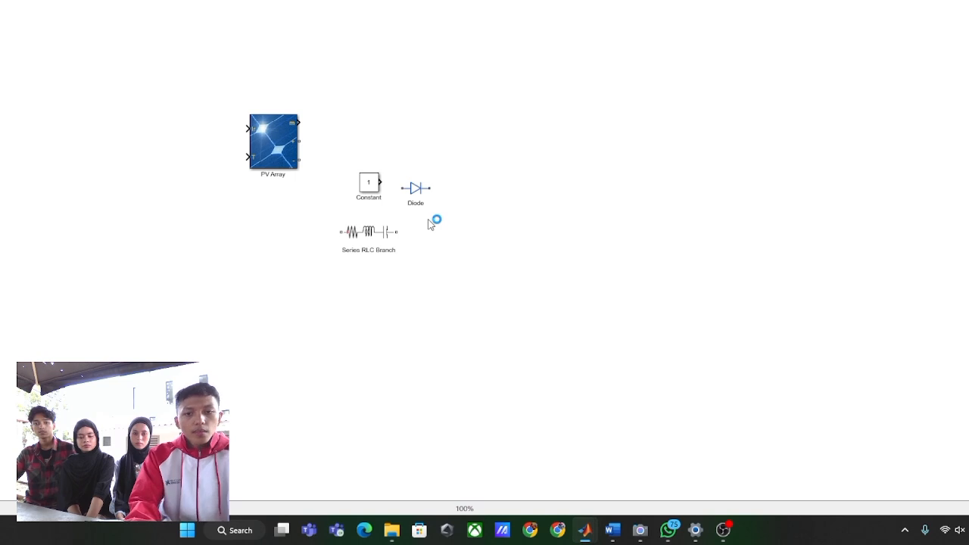
{"action": "left_click_drag", "start_coordinate": [434, 227], "coordinate": [471, 199]}
- Add a Universal Bridge block and place it to the right of the IGBT, keeping its default snubber resistance
{"action": "left_click", "coordinate": [515, 279]}
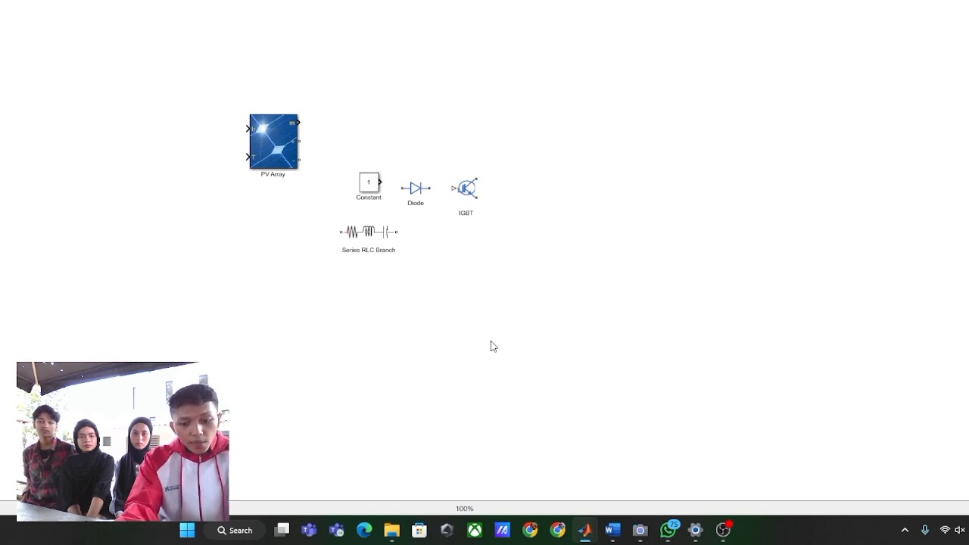
{"action": "double_click", "coordinate": [530, 284]}
{"action": "left_click", "coordinate": [461, 320]}
{"action": "double_click", "coordinate": [461, 321]}
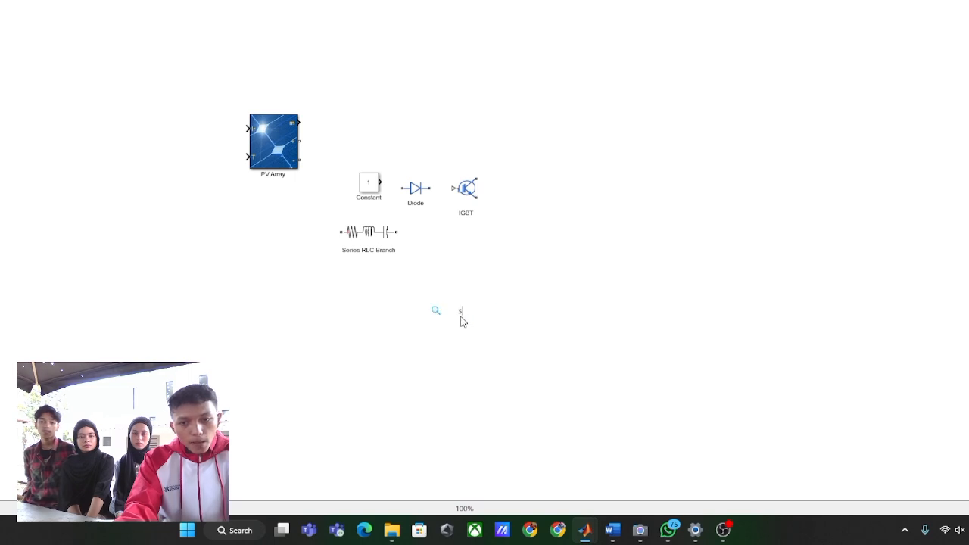
{"action": "type", "text": "s"}
{"action": "key", "text": "BackSpace"}
{"action": "type", "text": "un"}
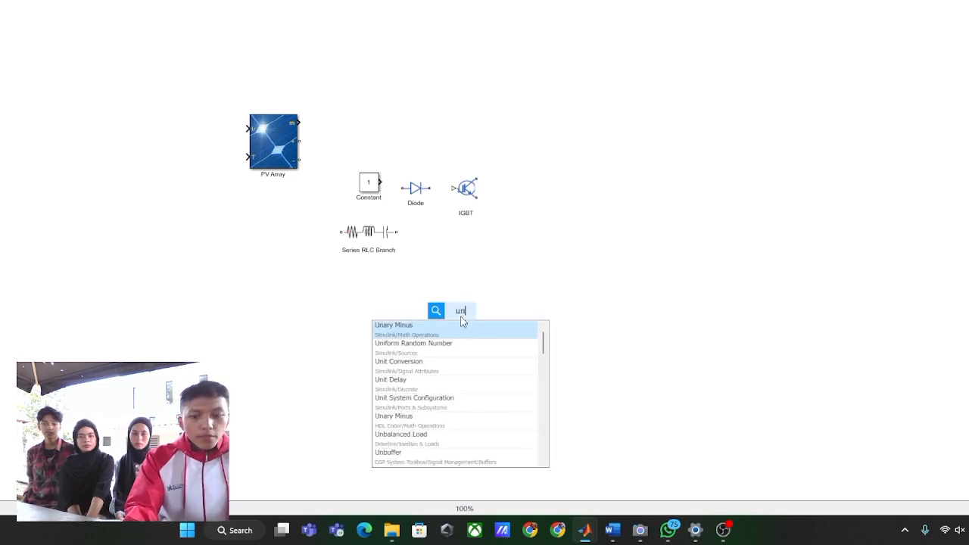
{"action": "type", "text": "iversa"}
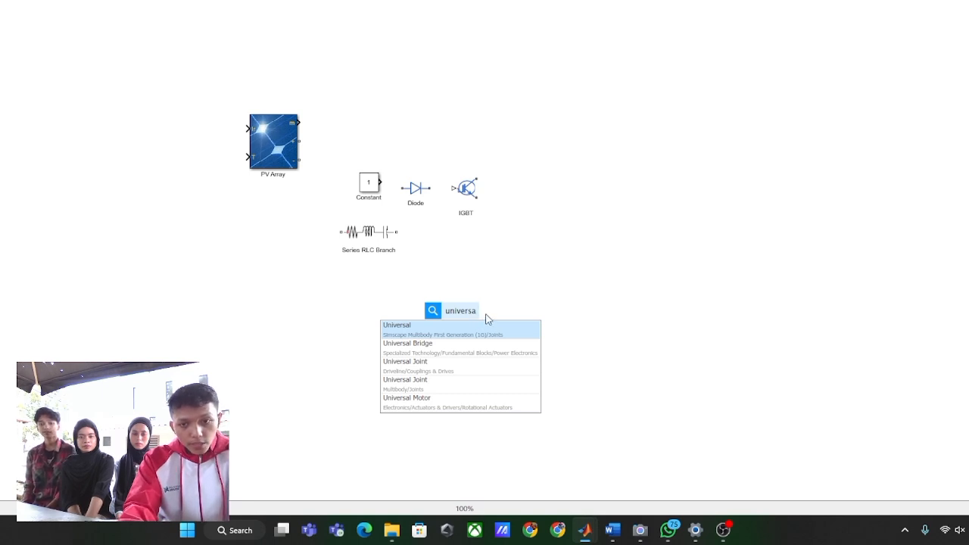
{"action": "left_click", "coordinate": [483, 349]}
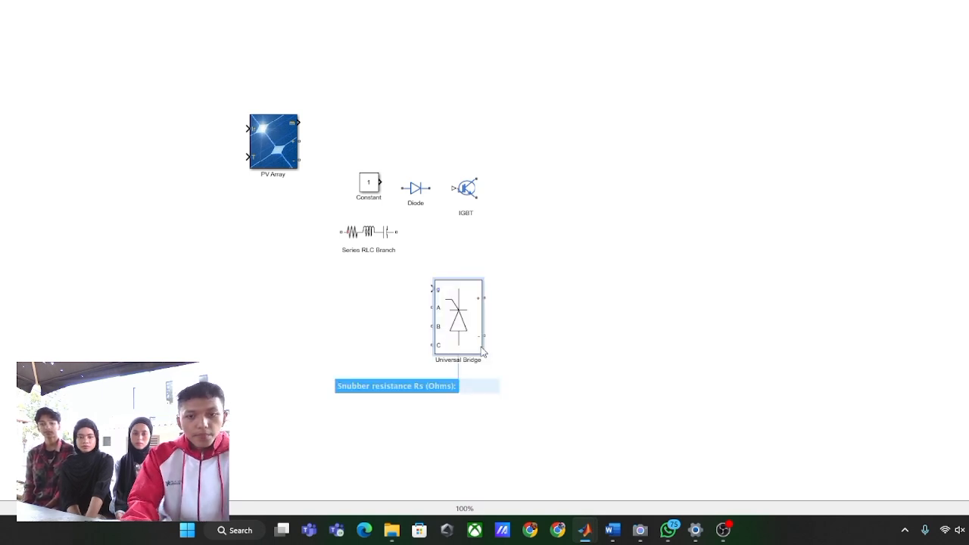
{"action": "left_click_drag", "start_coordinate": [469, 326], "coordinate": [574, 251]}
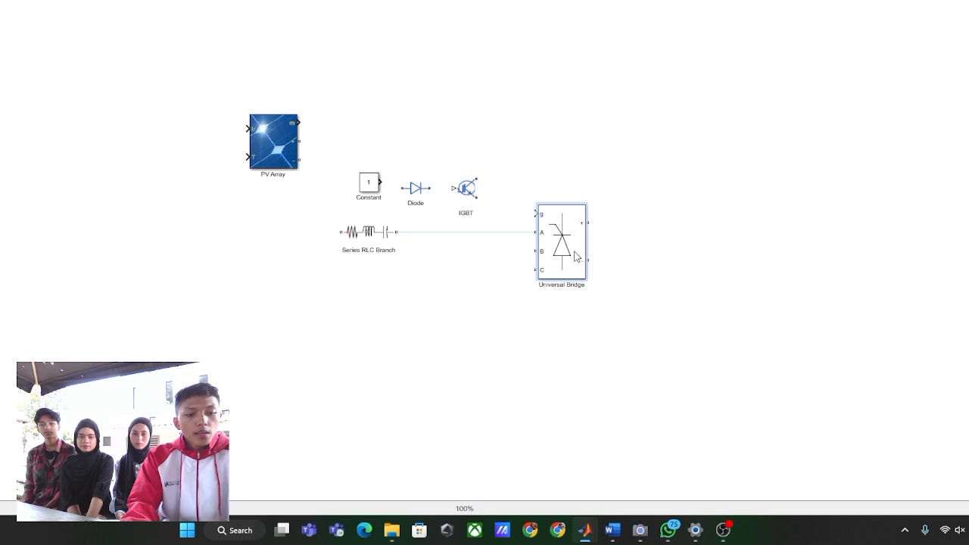
- Add a Voltage Measurement block and place it below and to the left of the Universal Bridge
{"action": "left_click", "coordinate": [510, 340]}
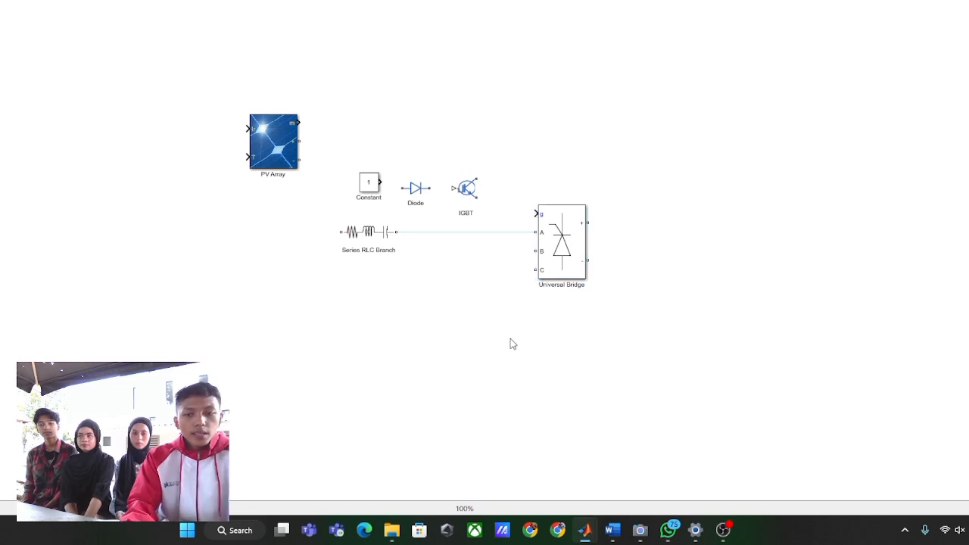
{"action": "double_click", "coordinate": [510, 344]}
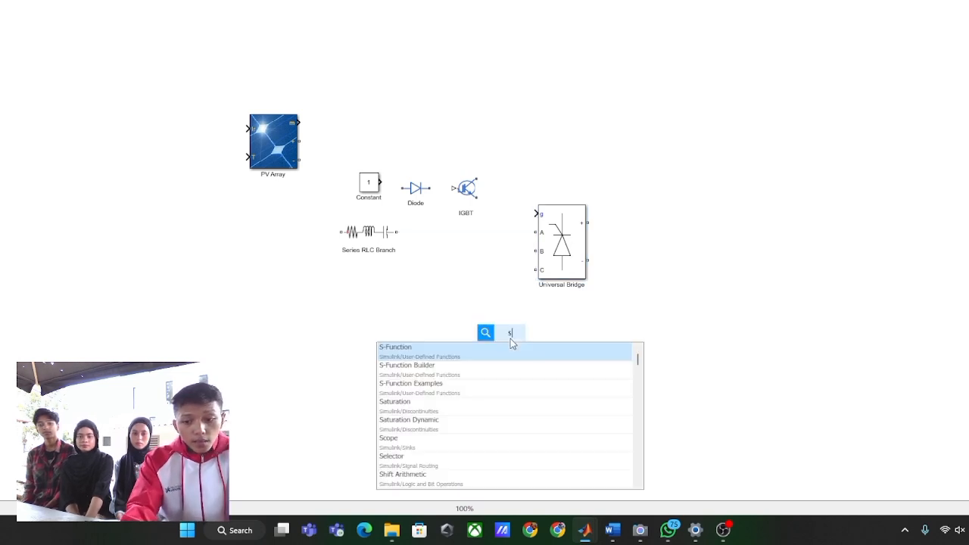
{"action": "type", "text": "vol"}
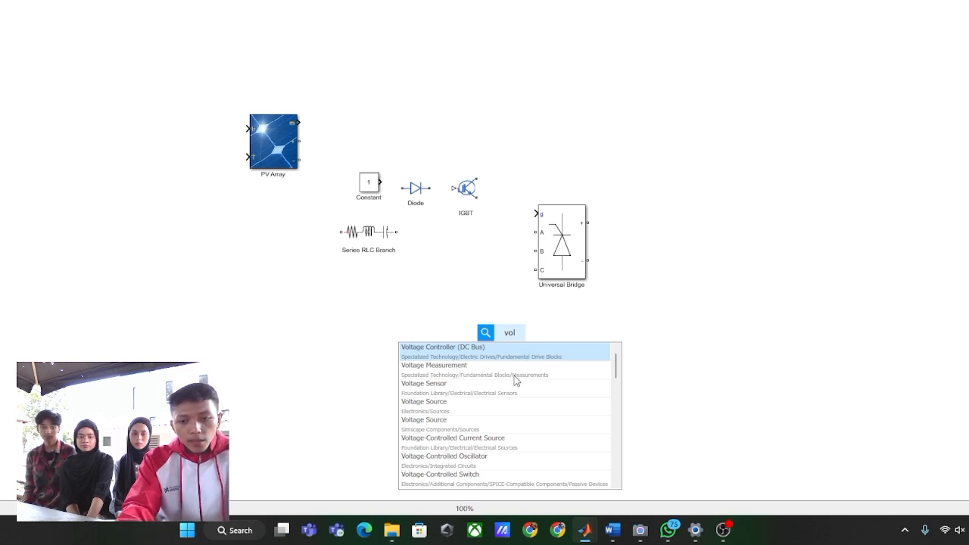
{"action": "left_click", "coordinate": [515, 373]}
{"action": "left_click_drag", "start_coordinate": [510, 342], "coordinate": [478, 310]}
- Add a Scope block and place it to the right of the Voltage Measurement block
{"action": "left_click", "coordinate": [514, 352]}
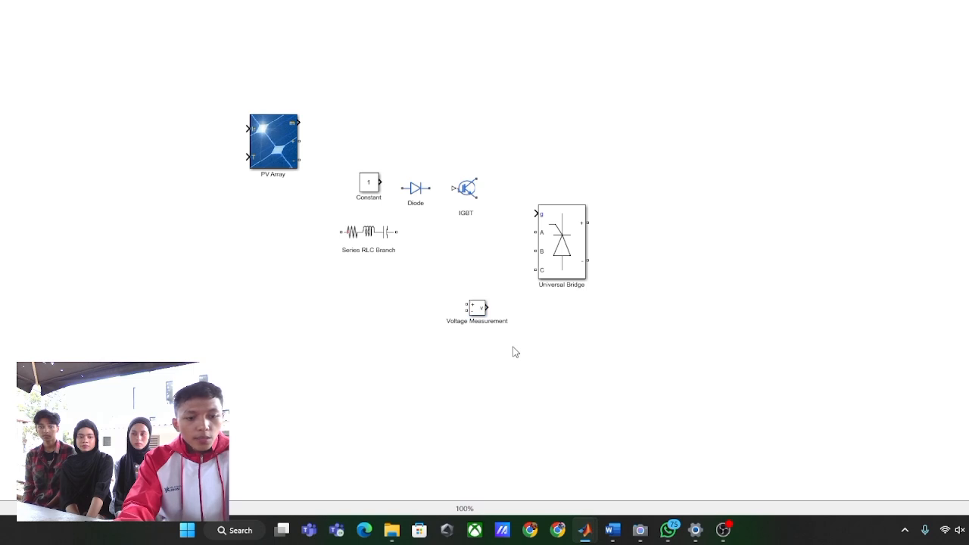
{"action": "double_click", "coordinate": [514, 351]}
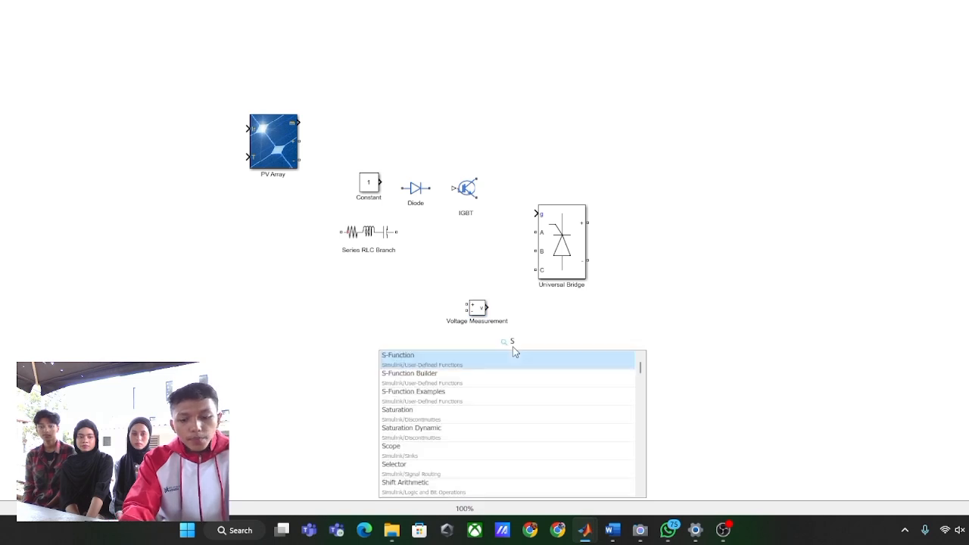
{"action": "type", "text": "Sc"}
{"action": "key", "text": "Return"}
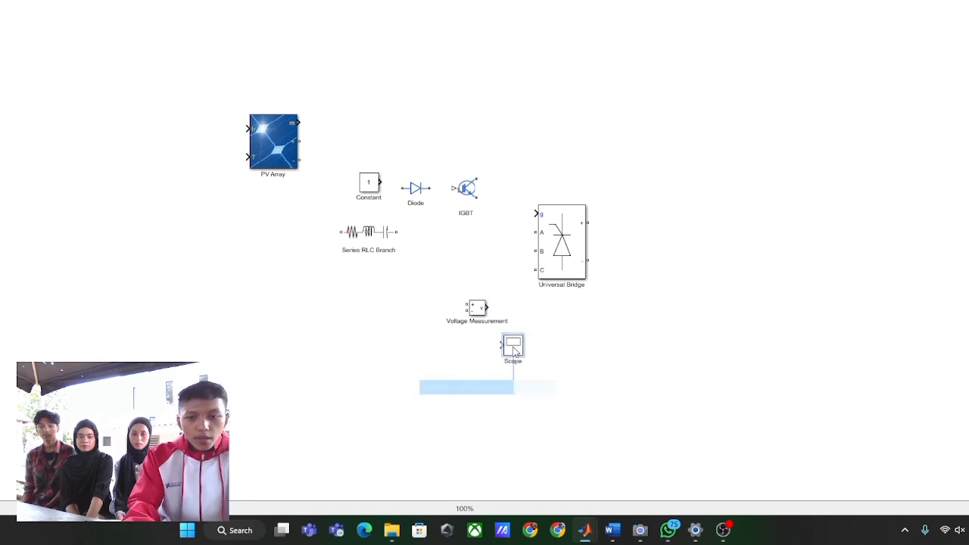
{"action": "left_click_drag", "start_coordinate": [519, 358], "coordinate": [544, 326]}
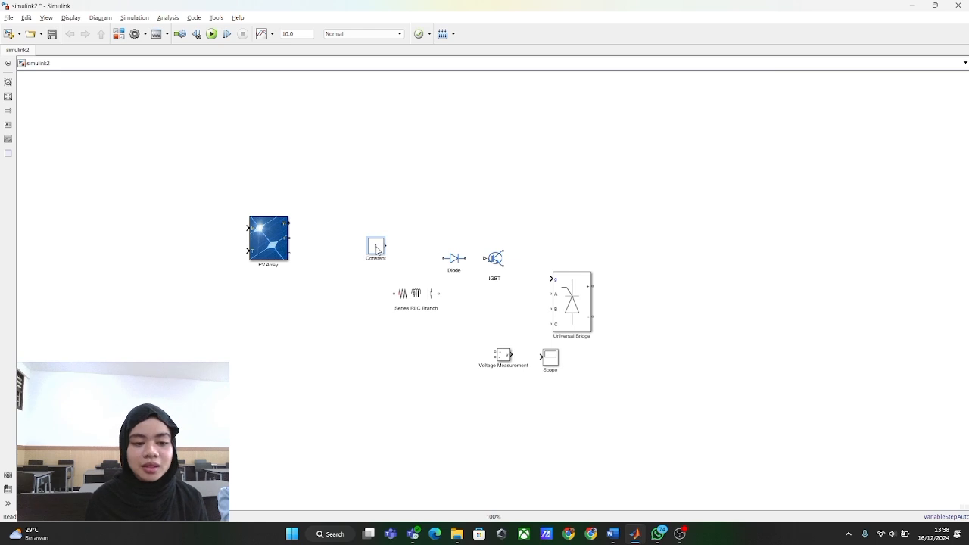
- Move the PV Array block slightly lower in the model
{"action": "left_click", "coordinate": [288, 250]}
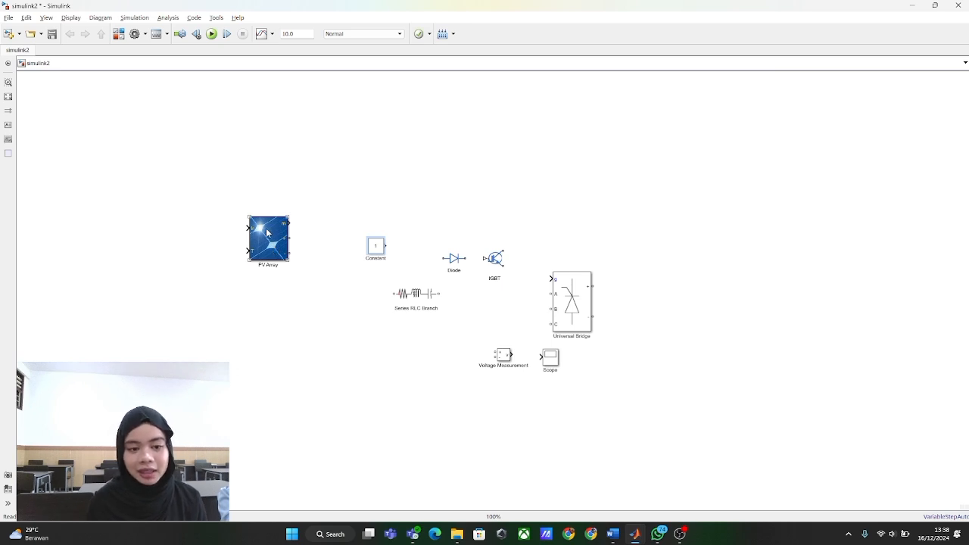
{"action": "left_click", "coordinate": [267, 233]}
{"action": "left_click_drag", "start_coordinate": [266, 232], "coordinate": [272, 252]}
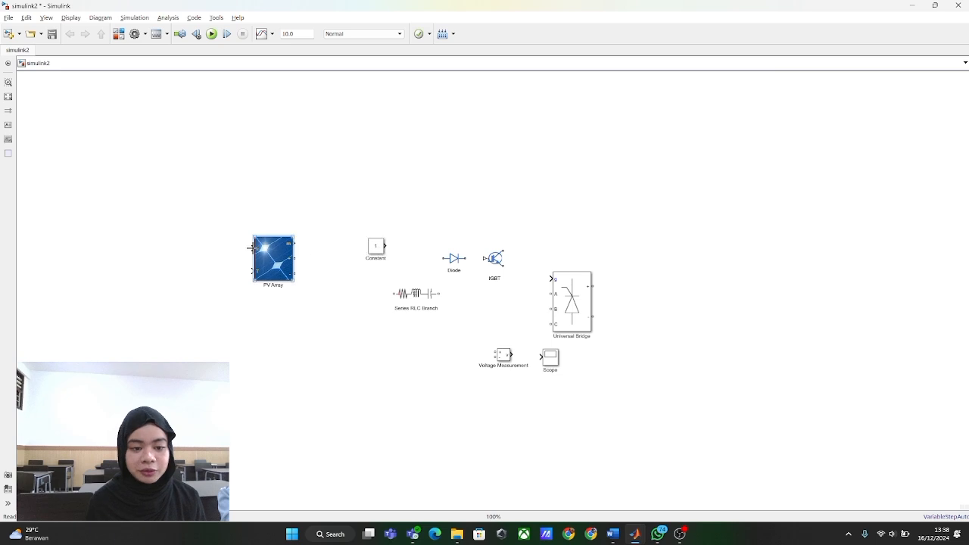
- Move the Constant block in front of the PV Array's upper input and set its constant value to 1500
{"action": "left_click_drag", "start_coordinate": [377, 247], "coordinate": [191, 248]}
{"action": "double_click", "coordinate": [194, 249]}
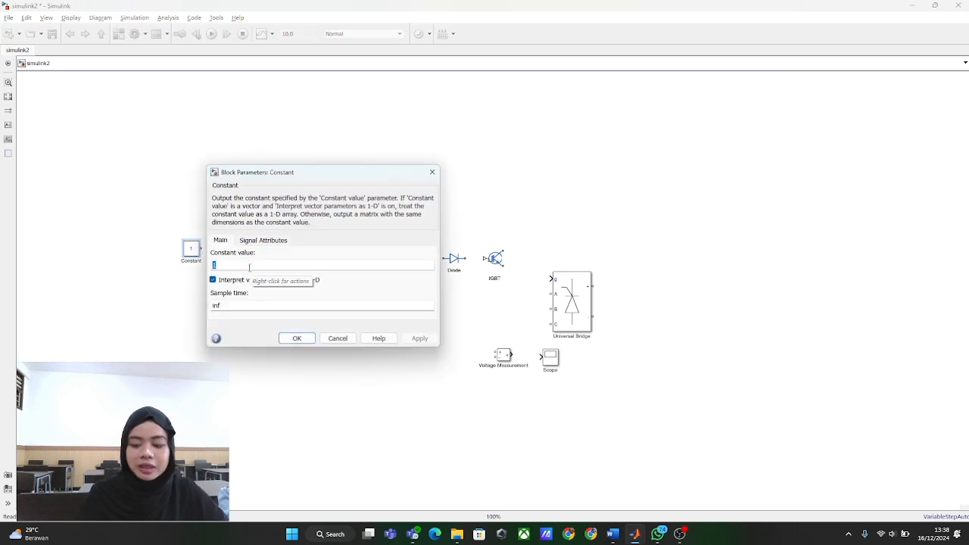
{"action": "type", "text": "1500"}
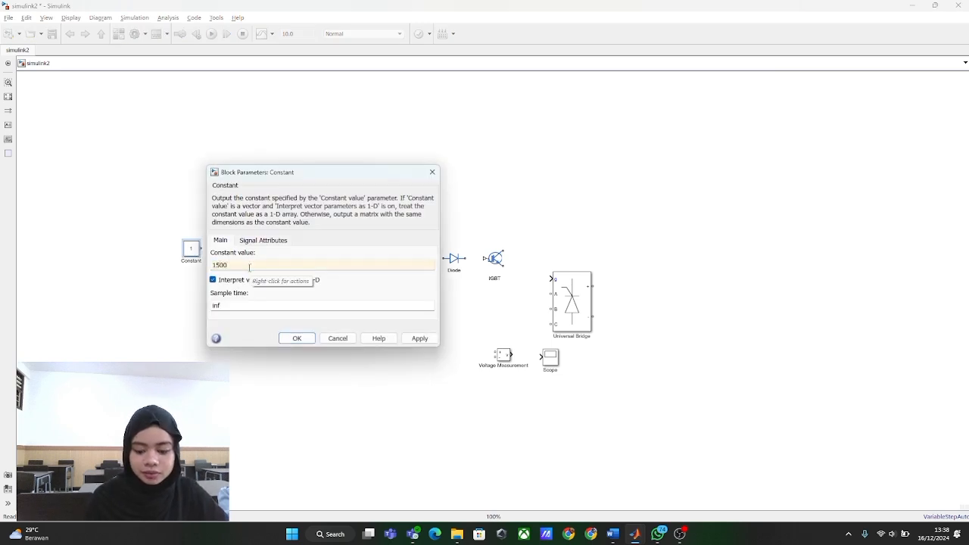
{"action": "key", "text": "Return"}
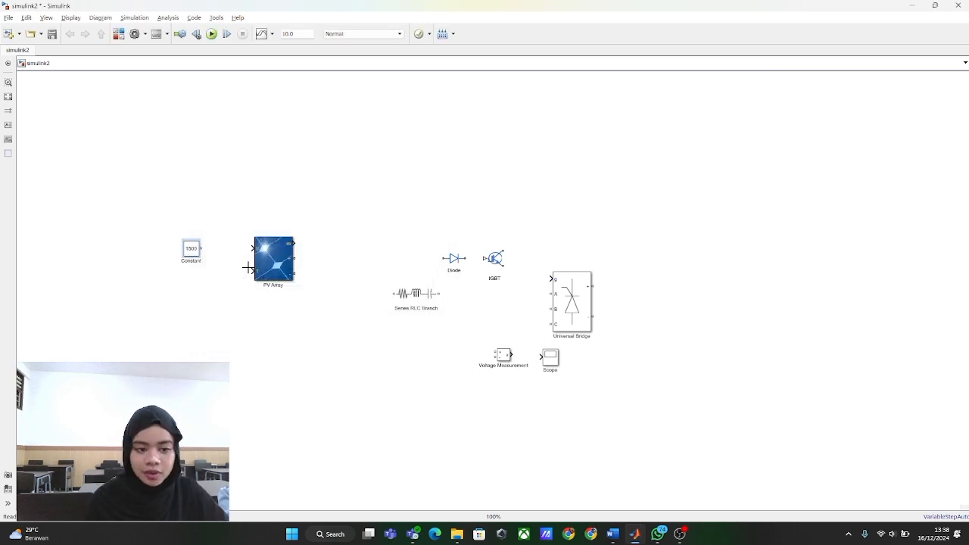
{"action": "right_click", "coordinate": [193, 251]}
{"action": "left_click", "coordinate": [183, 244]}
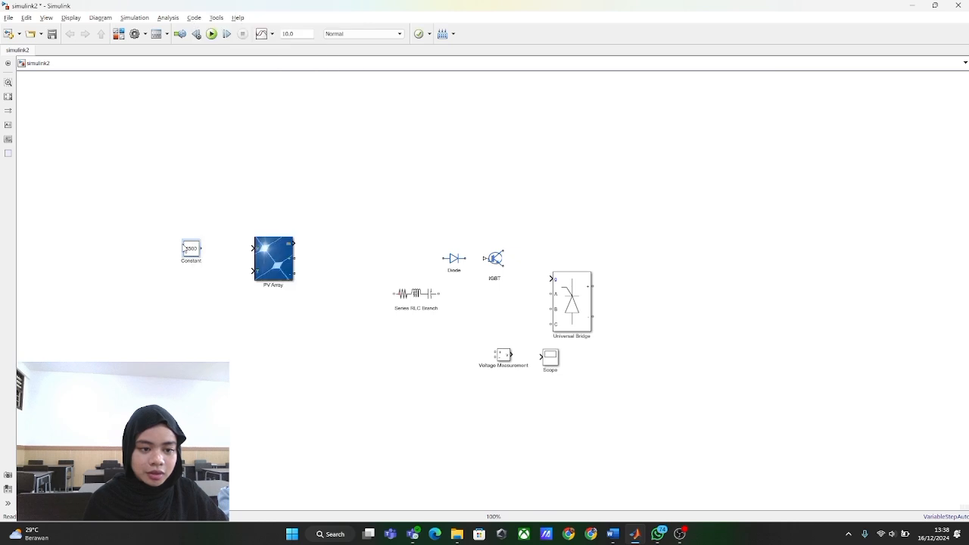
- Duplicate the Constant block in front of the PV Array's lower input and set the copy's constant value to 25
{"action": "left_click", "coordinate": [193, 251]}
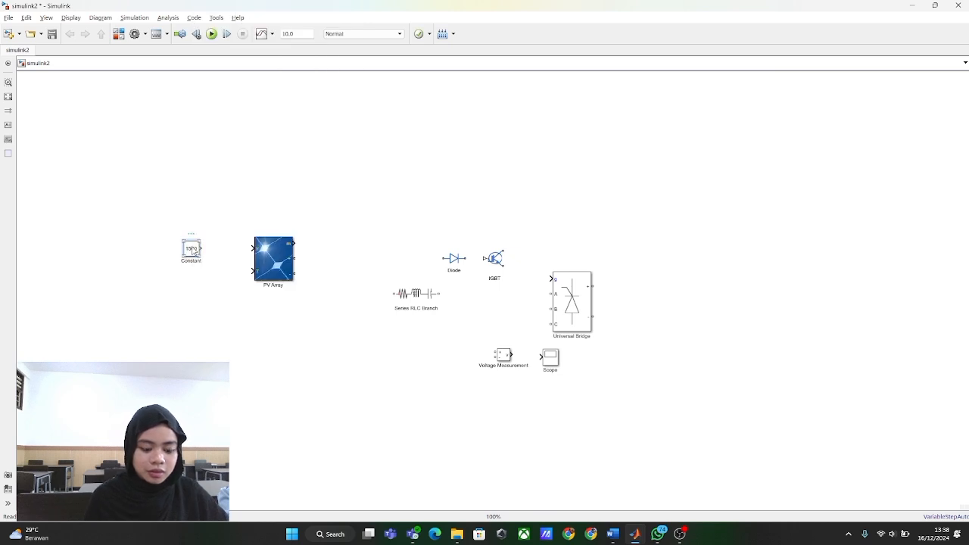
{"action": "left_click_drag", "start_coordinate": [193, 250], "coordinate": [198, 278]}
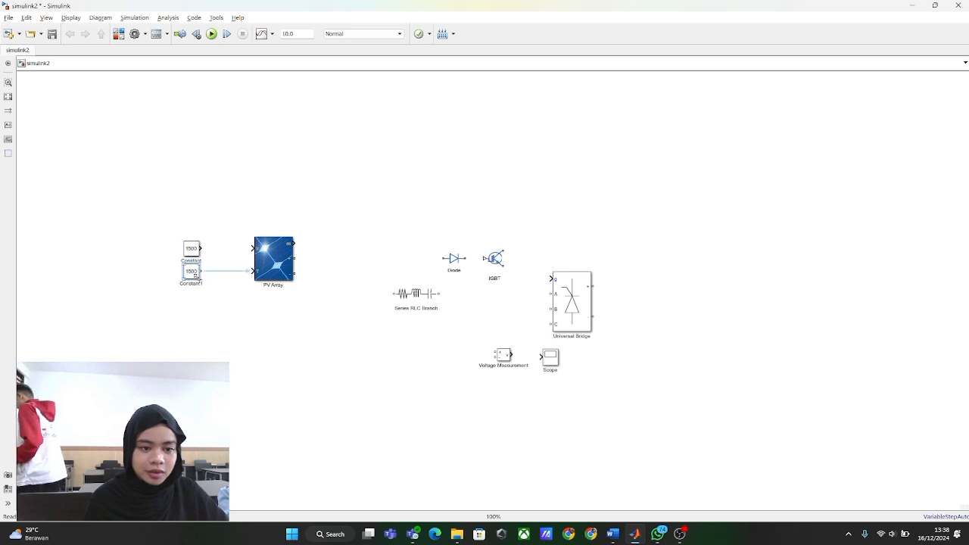
{"action": "double_click", "coordinate": [194, 274]}
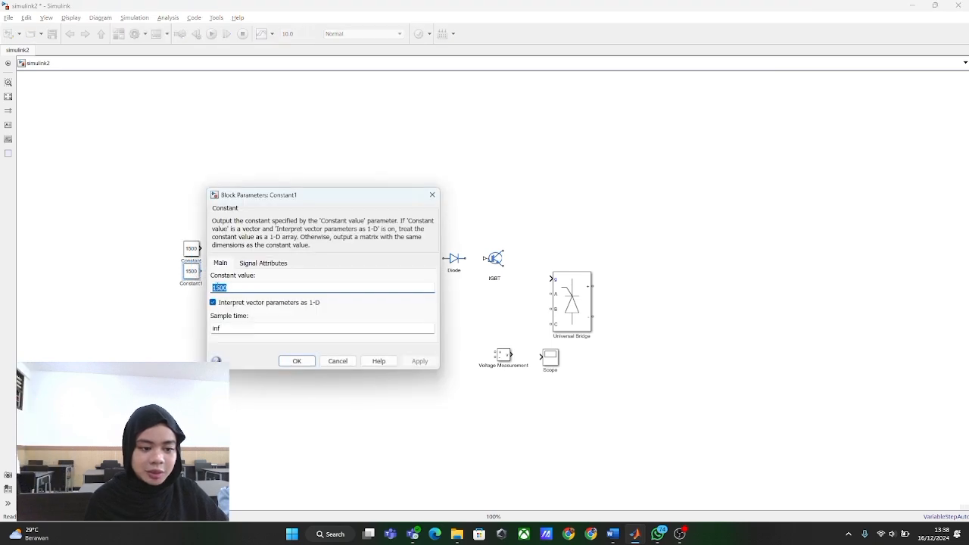
{"action": "type", "text": "25"}
{"action": "key", "text": "Return"}
- Connect the 1500 constant to the PV Array's upper input and the 25 constant to its lower input
{"action": "left_click", "coordinate": [191, 251]}
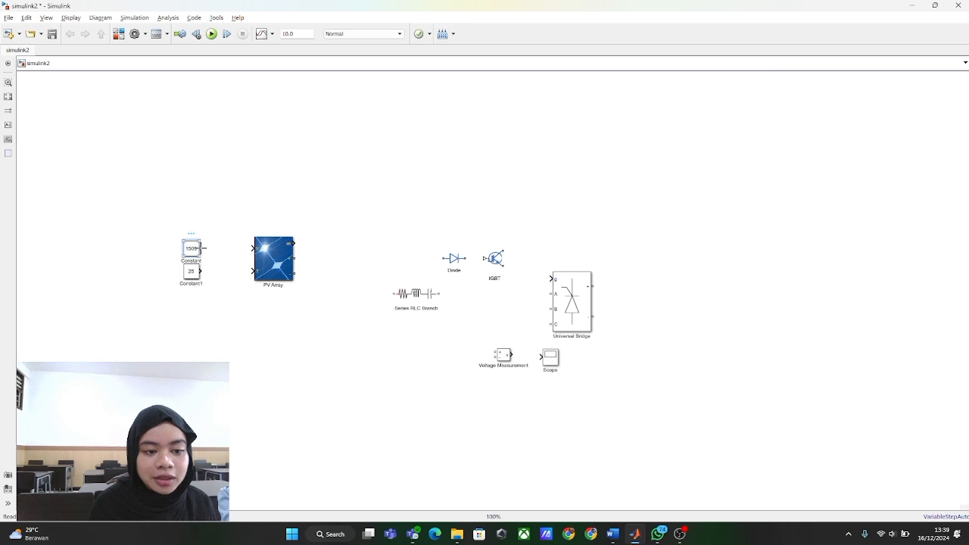
{"action": "left_click_drag", "start_coordinate": [201, 247], "coordinate": [253, 249]}
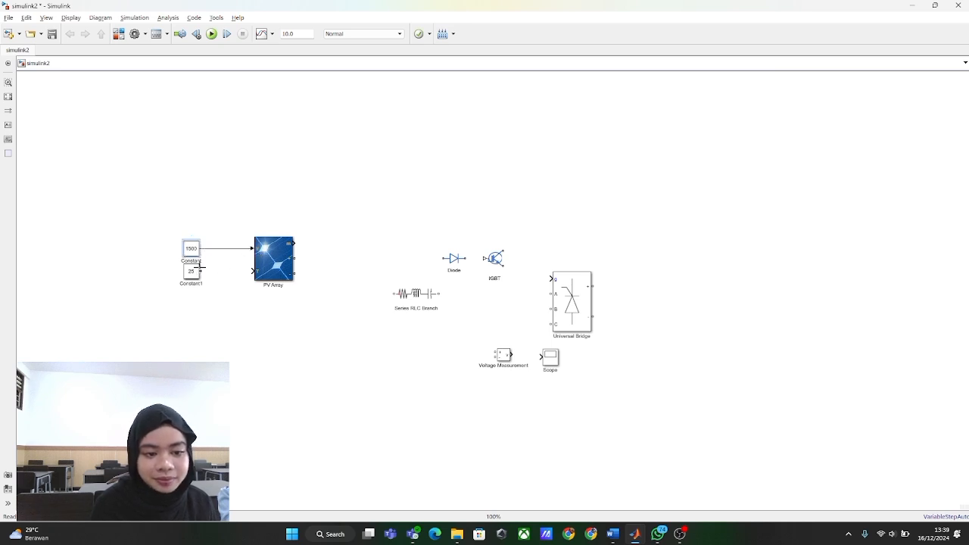
{"action": "left_click_drag", "start_coordinate": [201, 271], "coordinate": [251, 270]}
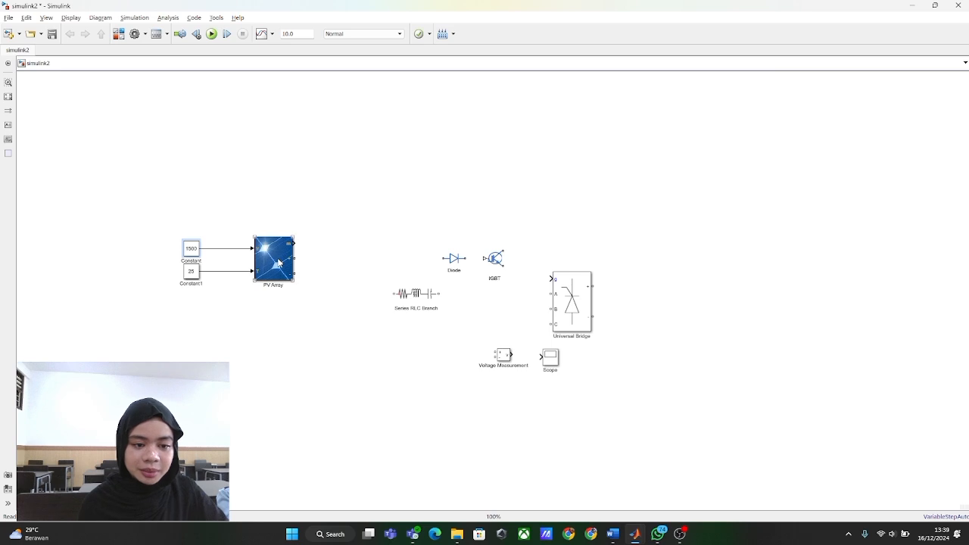
- Set the PV Array to 20 parallel strings and 5 series-connected modules per string
{"action": "double_click", "coordinate": [278, 262]}
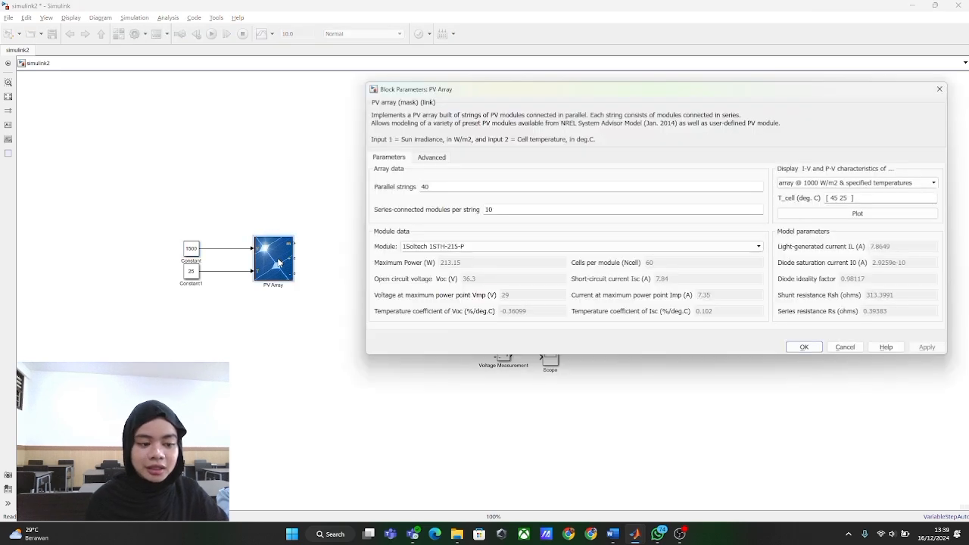
{"action": "double_click", "coordinate": [458, 187]}
{"action": "type", "text": "20"}
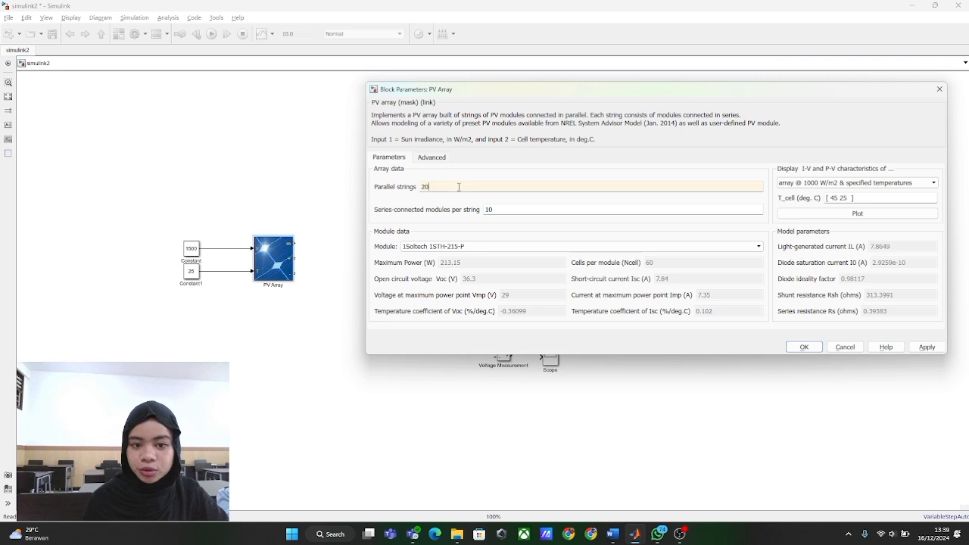
{"action": "double_click", "coordinate": [519, 209]}
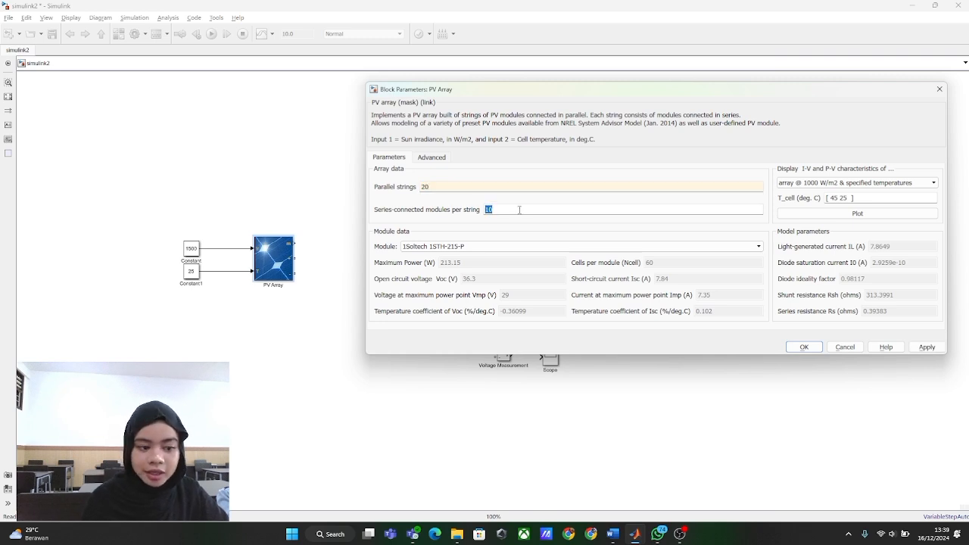
{"action": "type", "text": "5"}
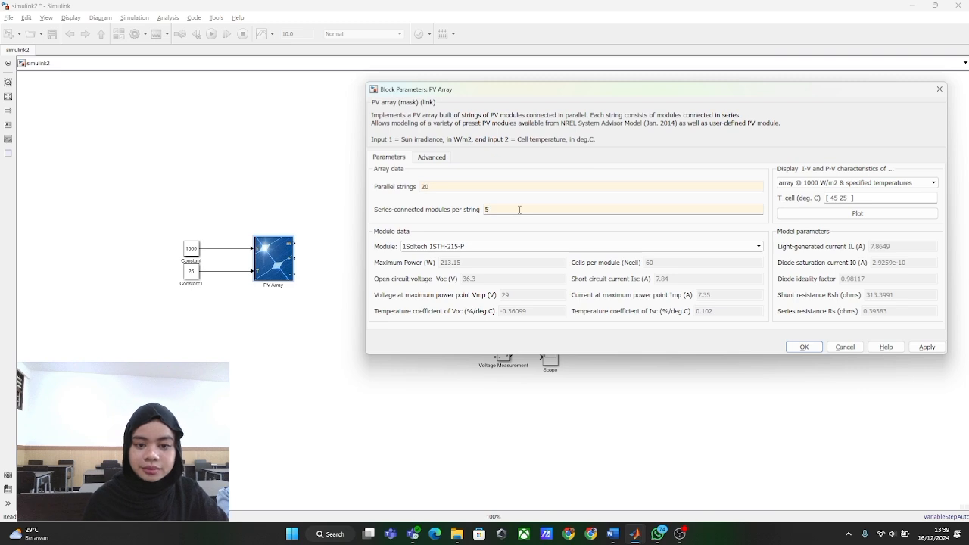
{"action": "key", "text": "Return"}
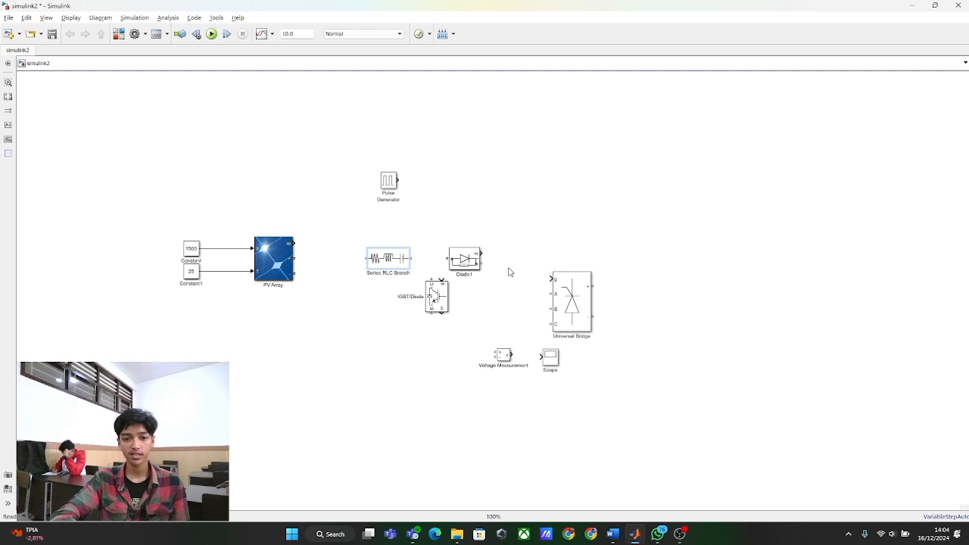
- Set the Series RLC Branch block's branch type to L
{"action": "left_click", "coordinate": [403, 263]}
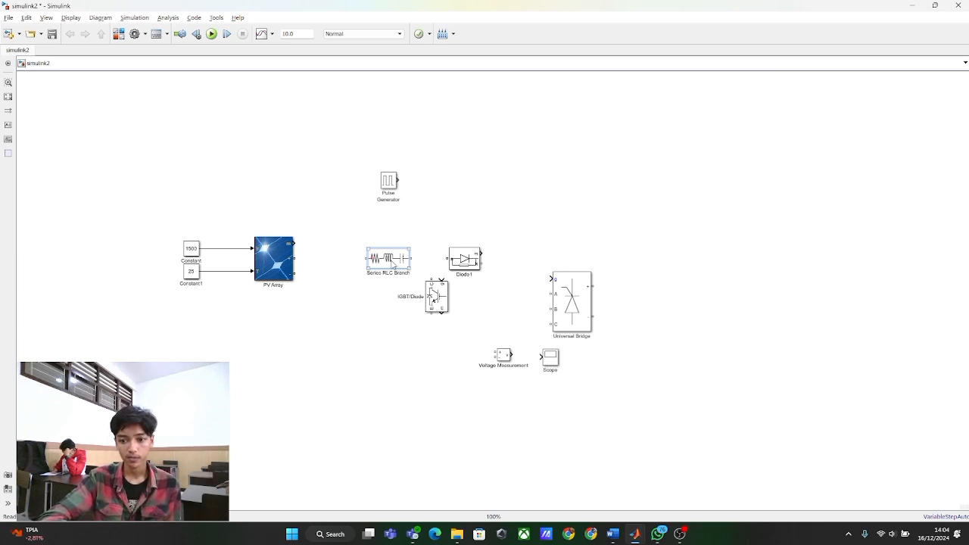
{"action": "double_click", "coordinate": [393, 263]}
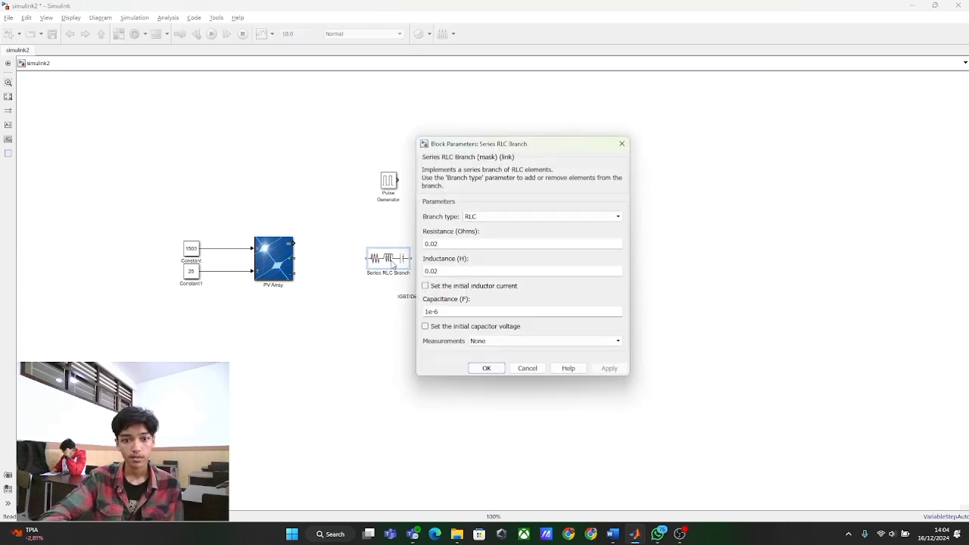
{"action": "left_click", "coordinate": [512, 217]}
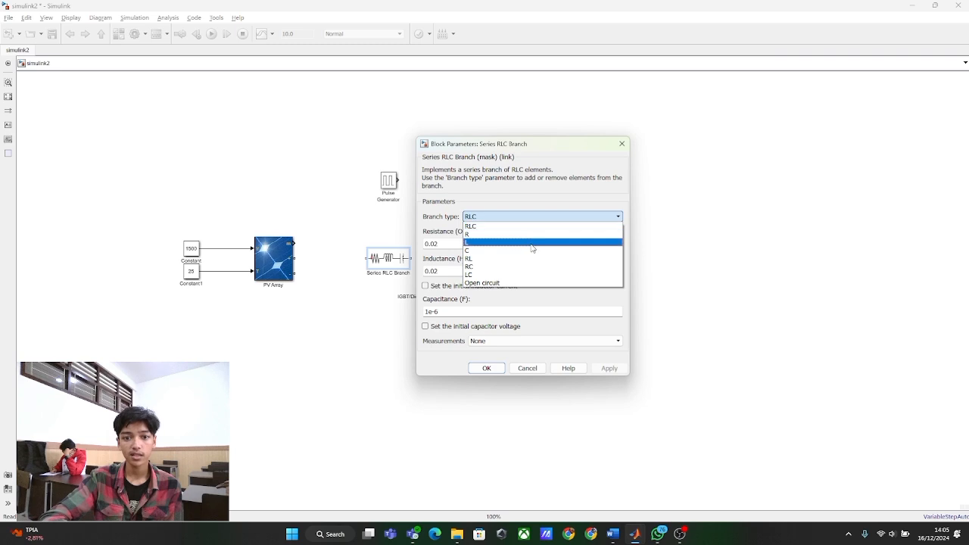
{"action": "left_click", "coordinate": [532, 242]}
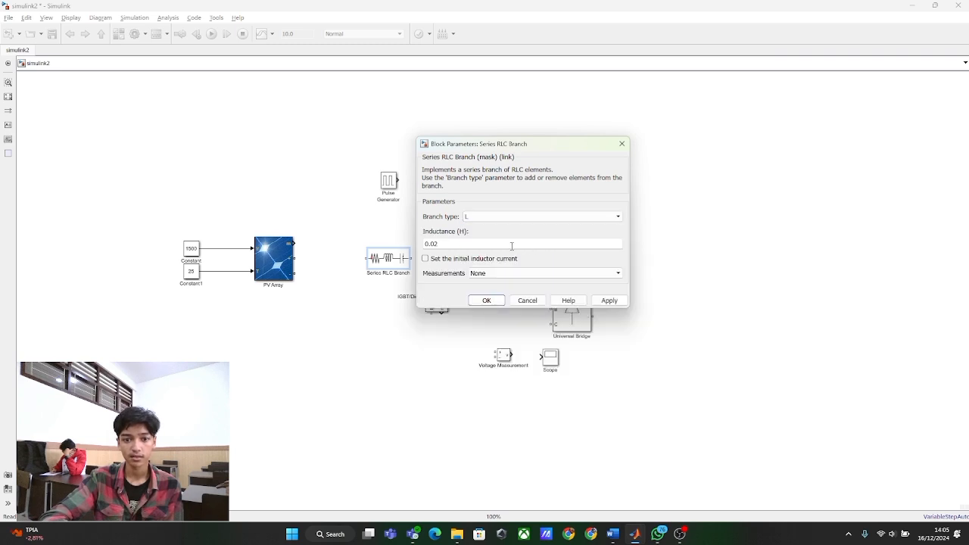
{"action": "double_click", "coordinate": [509, 246]}
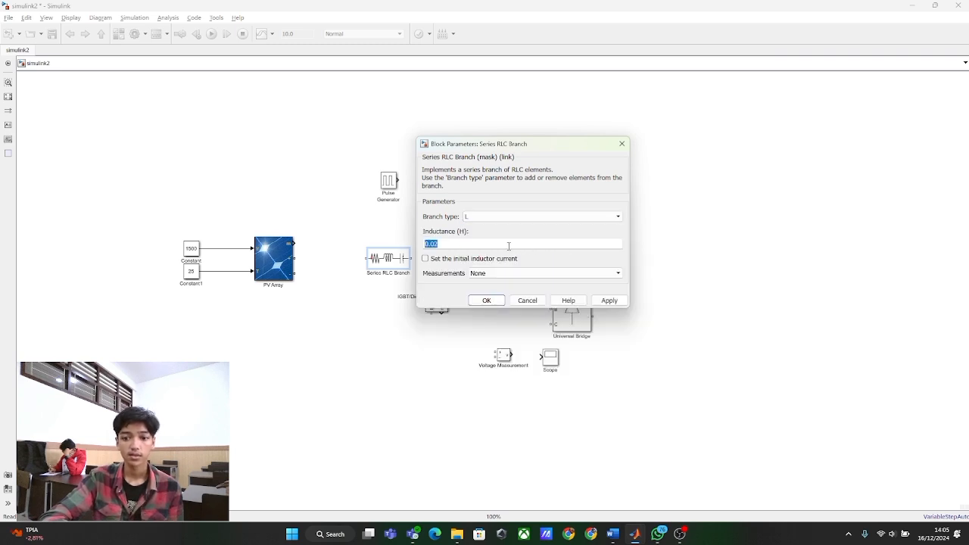
{"action": "left_click", "coordinate": [486, 300]}
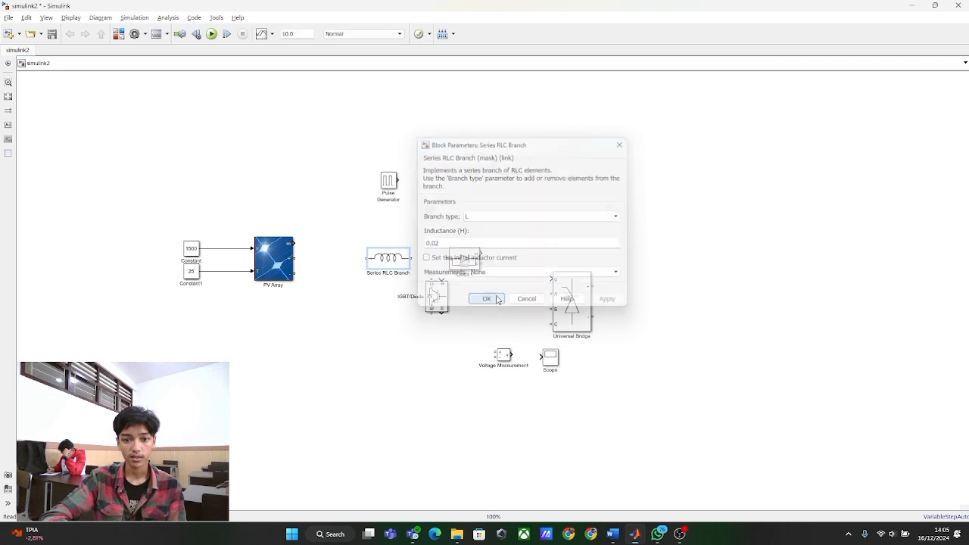
- Nudge the inductor branch slightly right and wire its left end to the PV Array's middle output
{"action": "left_click_drag", "start_coordinate": [391, 266], "coordinate": [296, 258]}
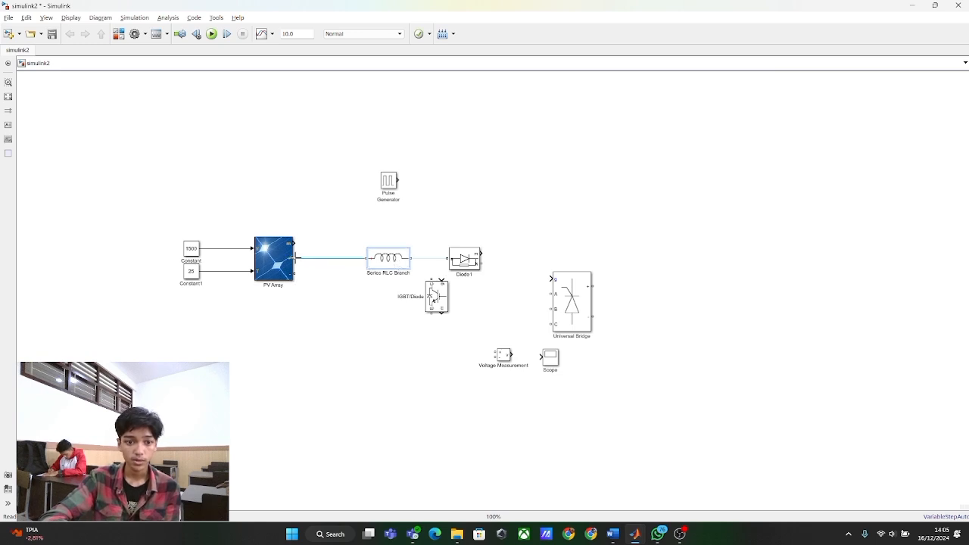
{"action": "key", "text": "Right"}
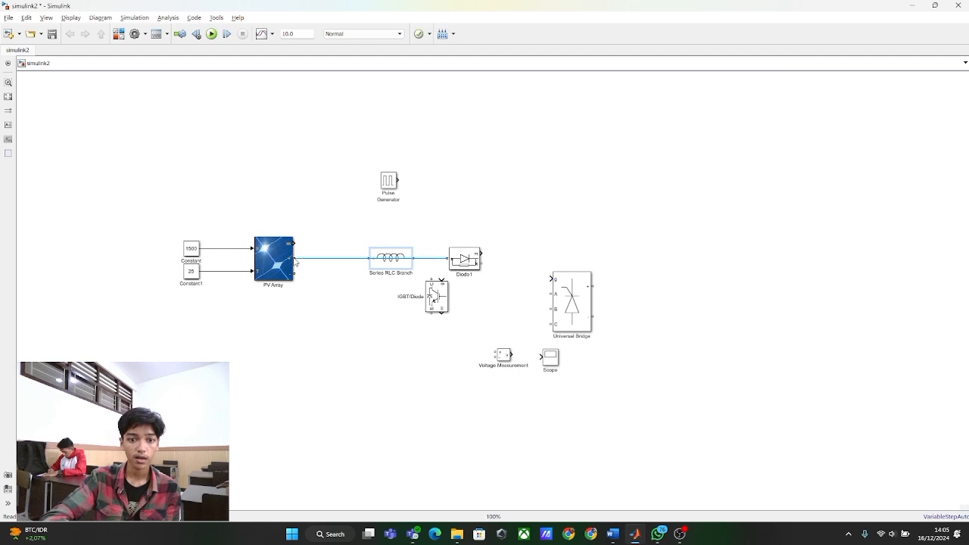
{"action": "left_click", "coordinate": [370, 260]}
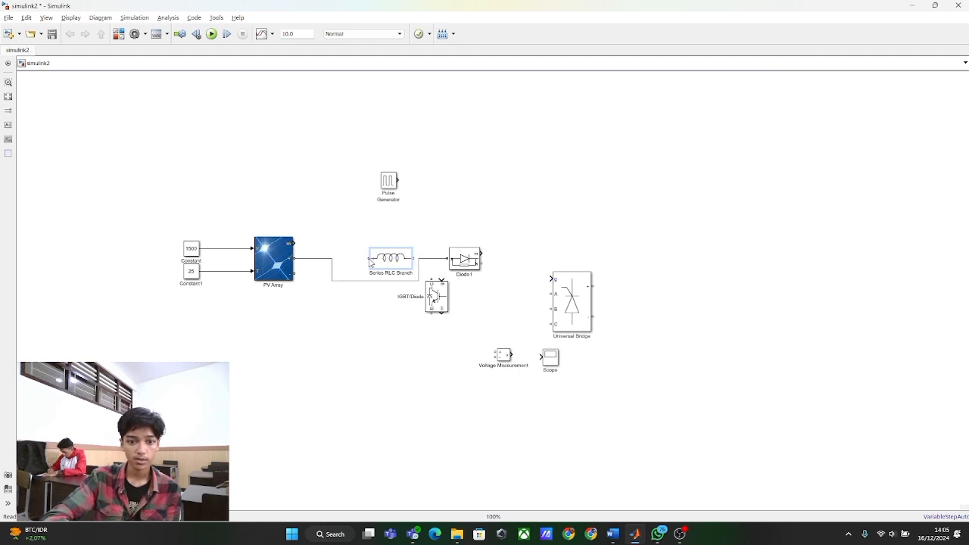
{"action": "left_click_drag", "start_coordinate": [447, 259], "coordinate": [367, 262]}
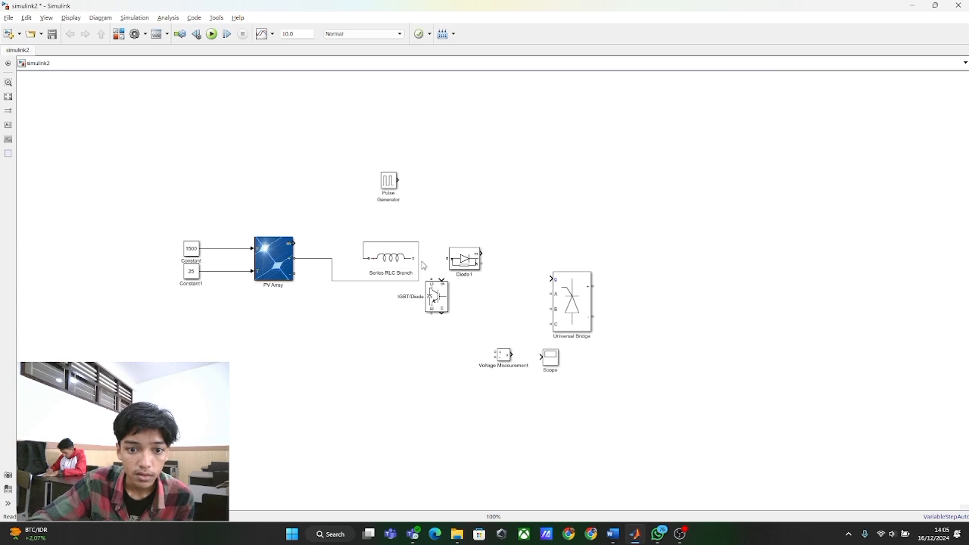
{"action": "left_click_drag", "start_coordinate": [421, 264], "coordinate": [343, 262]}
- Duplicate the inductor branch and place the copy below it, left of the IGBT/Diode block
{"action": "left_click", "coordinate": [390, 259]}
{"action": "left_click", "coordinate": [390, 259]}
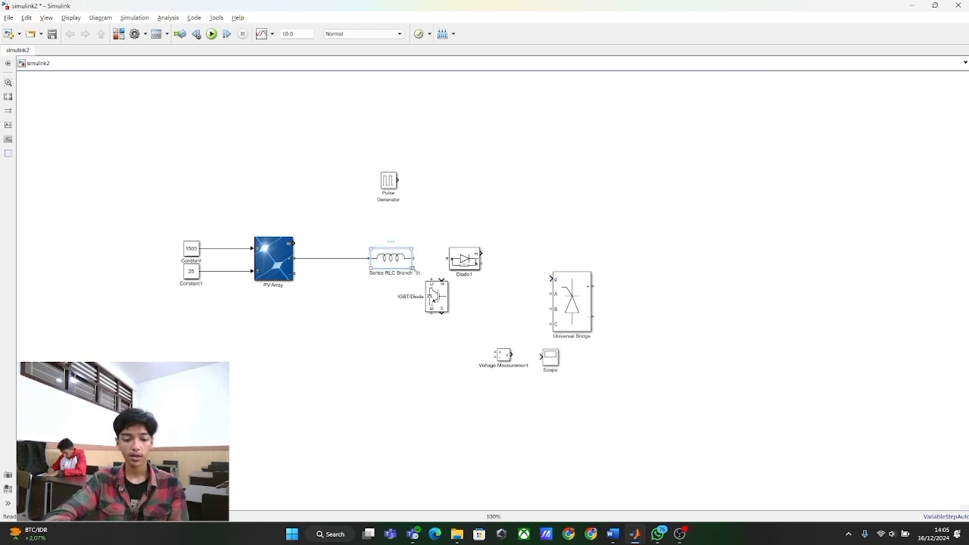
{"action": "key", "text": "ctrl+v"}
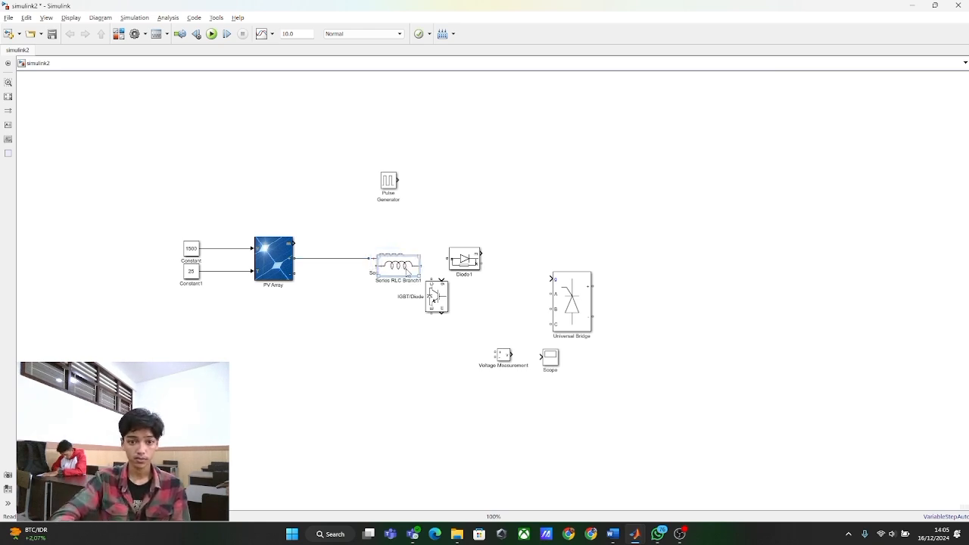
{"action": "left_click_drag", "start_coordinate": [401, 269], "coordinate": [366, 302]}
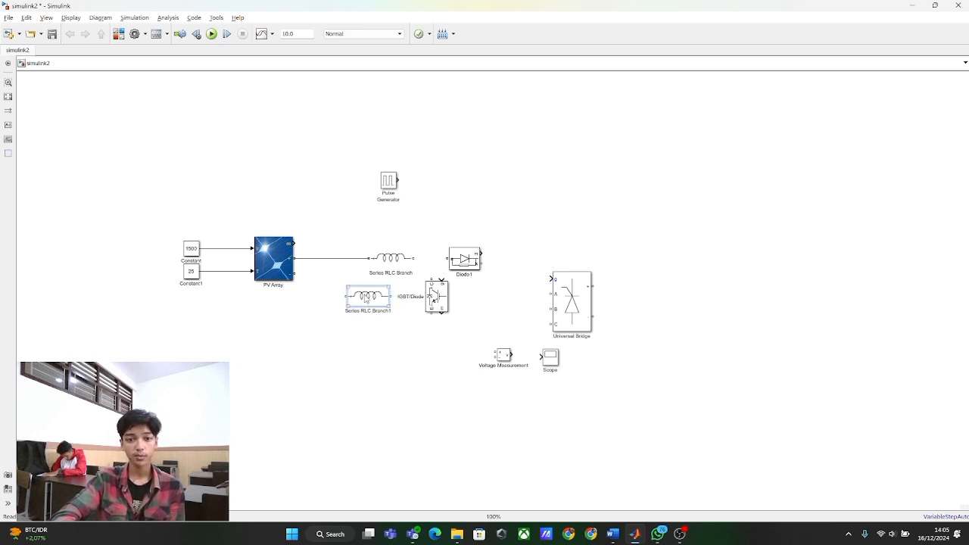
- Set the copied Series RLC Branch to branch type C with a capacitance of 0.006 F
{"action": "double_click", "coordinate": [366, 300]}
{"action": "left_click", "coordinate": [496, 290]}
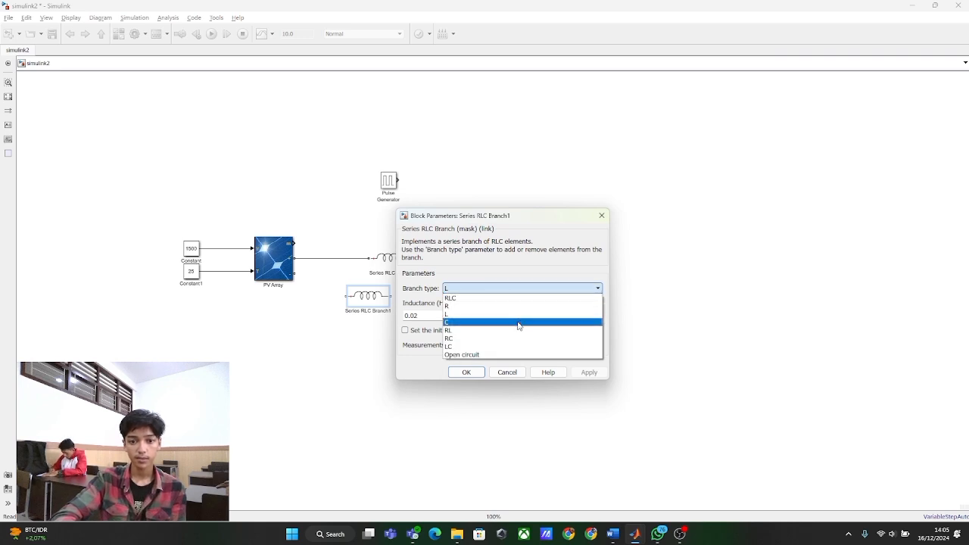
{"action": "left_click", "coordinate": [518, 323]}
{"action": "double_click", "coordinate": [465, 317]}
{"action": "key", "text": "BackSpace"}
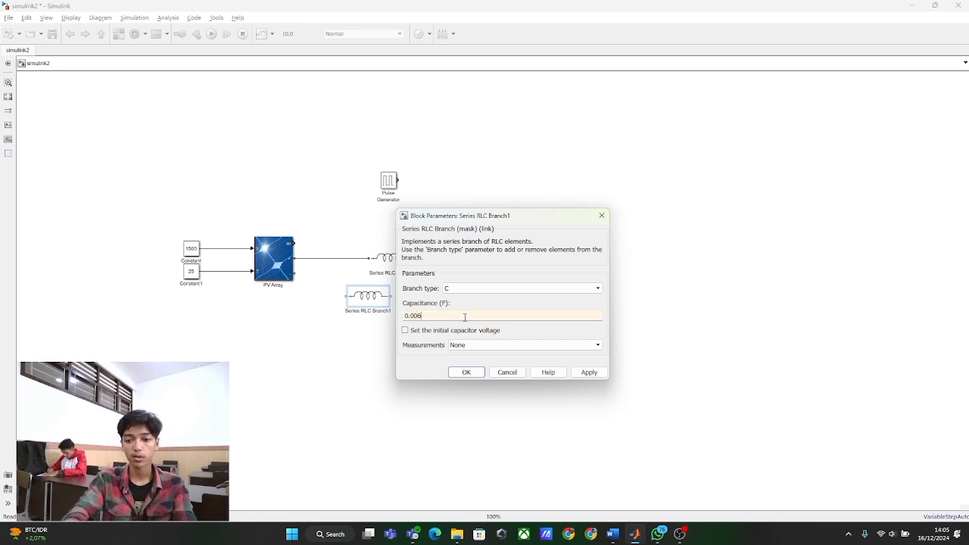
{"action": "left_click", "coordinate": [466, 372]}
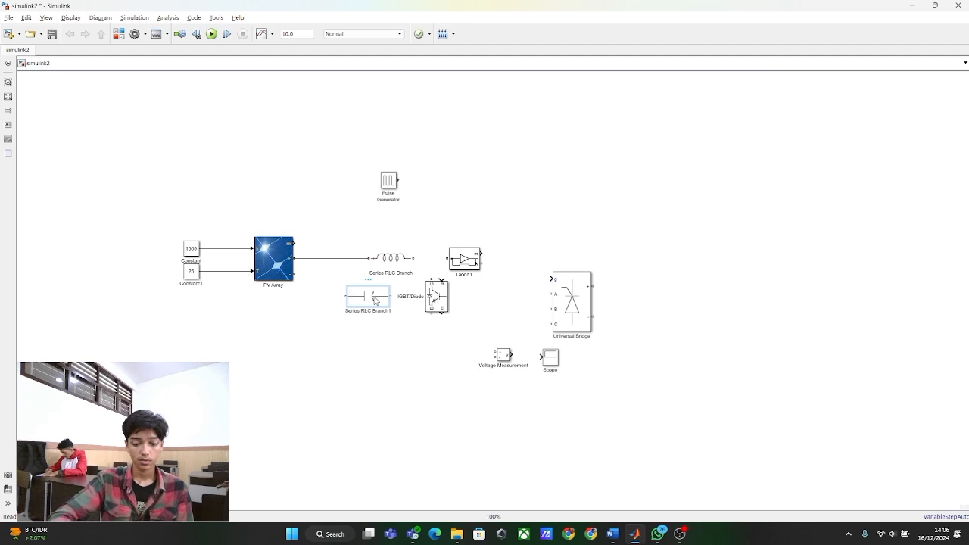
- Rotate the capacitor branch clockwise and attach its upper end to the wire between the PV Array and the inductor
{"action": "right_click", "coordinate": [385, 304]}
{"action": "mouse_move", "coordinate": [507, 150]}
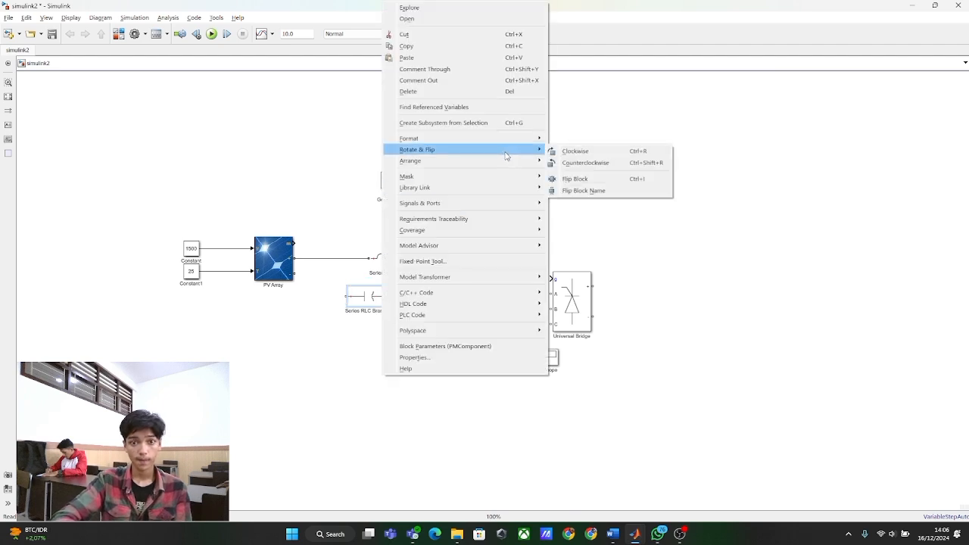
{"action": "left_click", "coordinate": [572, 152]}
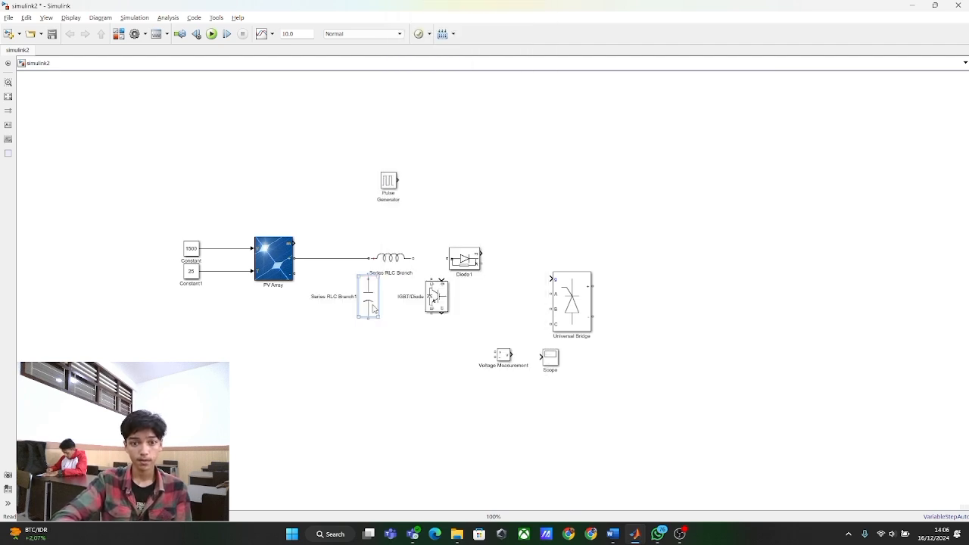
{"action": "left_click_drag", "start_coordinate": [352, 288], "coordinate": [350, 283]}
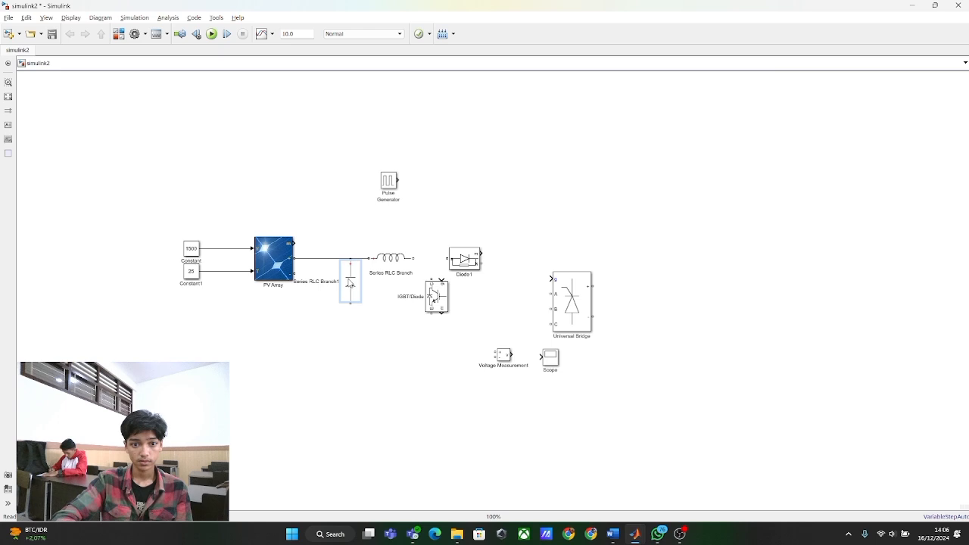
- Connect the PV Array's lowest output to the lower end of the capacitor branch
{"action": "left_click", "coordinate": [380, 300]}
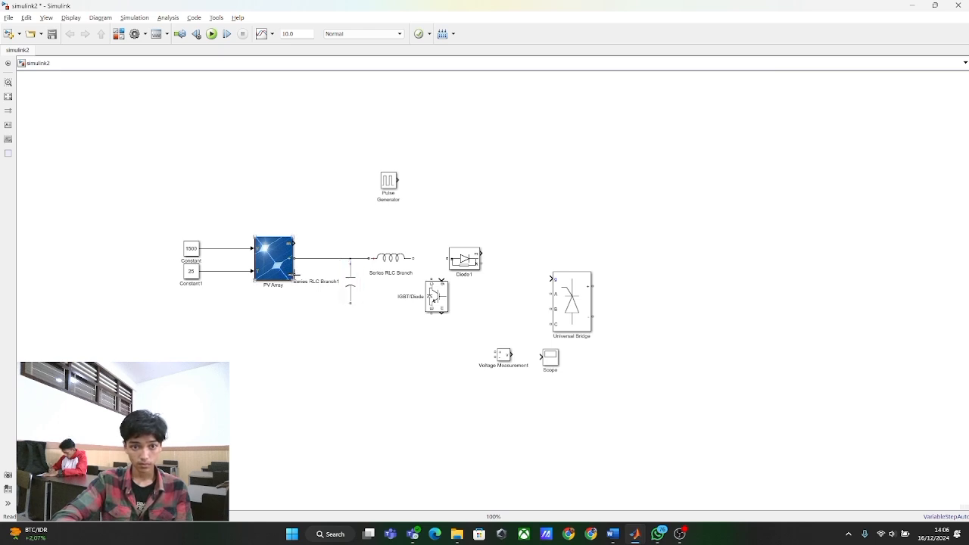
{"action": "left_click_drag", "start_coordinate": [296, 273], "coordinate": [349, 302]}
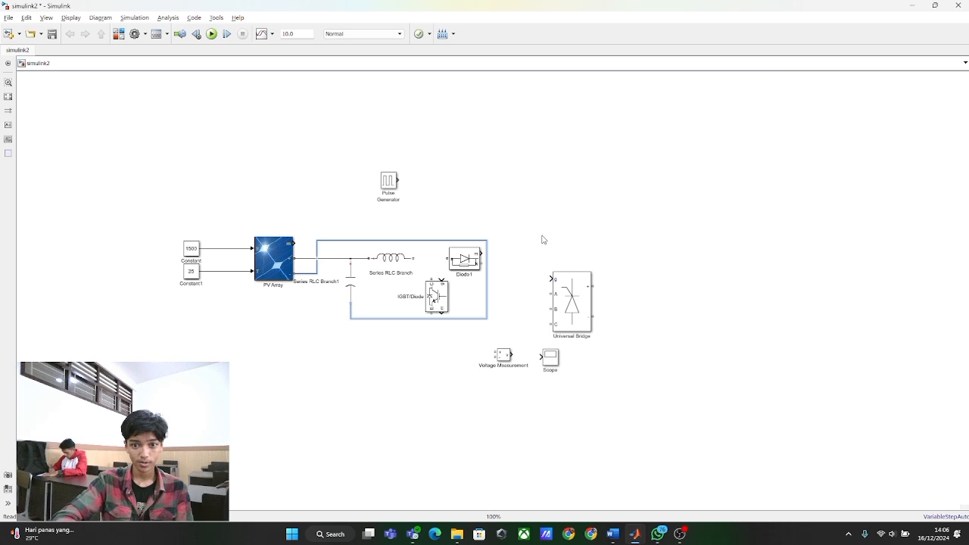
{"action": "left_click", "coordinate": [501, 261]}
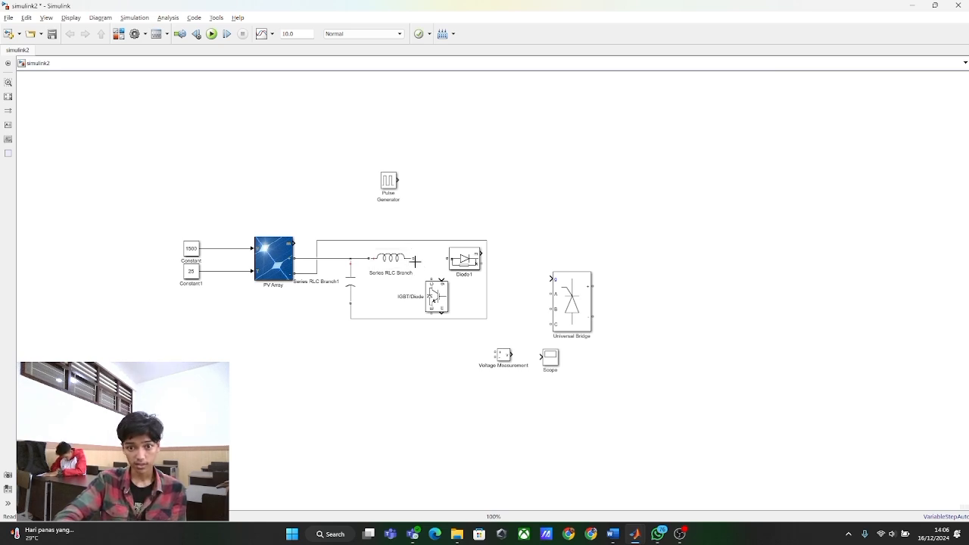
- Connect the inductor's right end to the Diode1 input and shift the IGBT/Diode block slightly up and left
{"action": "left_click_drag", "start_coordinate": [413, 258], "coordinate": [447, 258]}
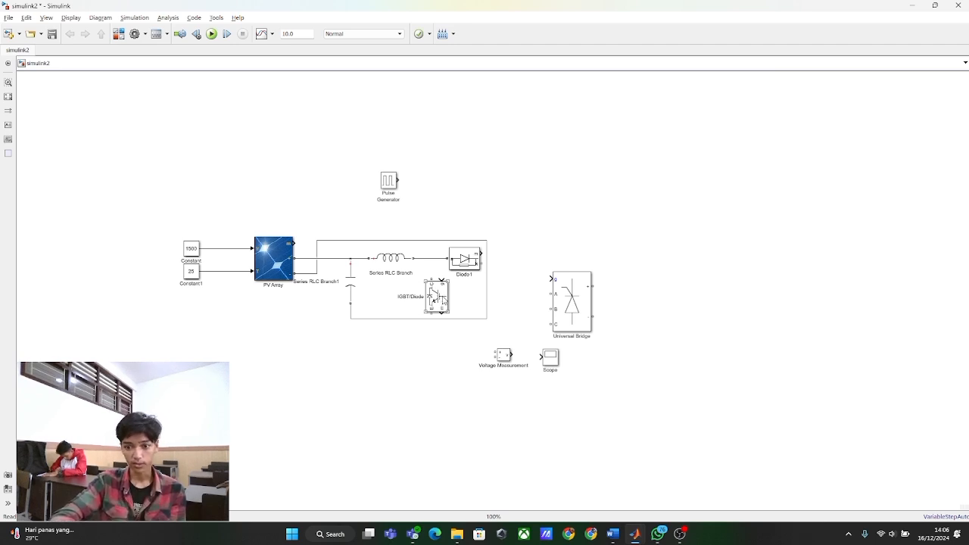
{"action": "left_click_drag", "start_coordinate": [444, 300], "coordinate": [439, 296]}
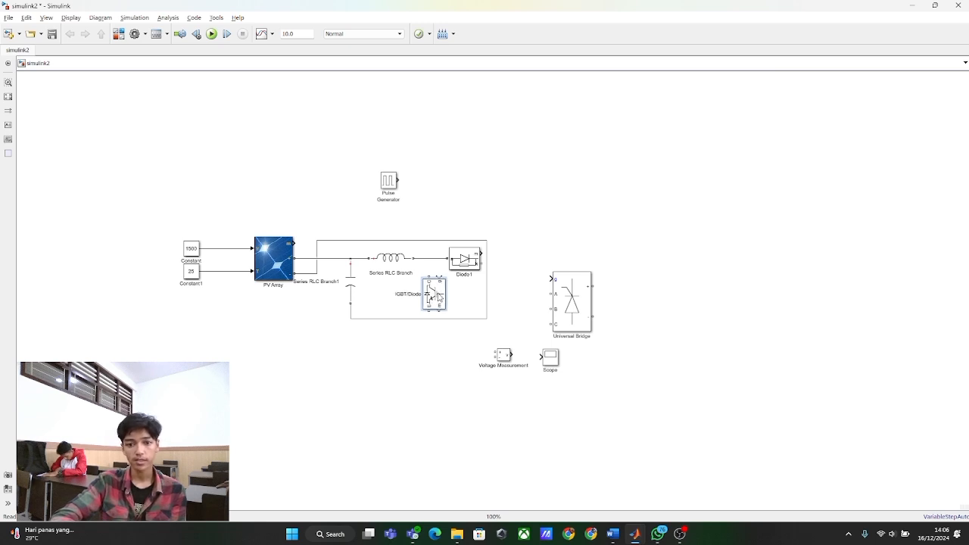
- Wire the IGBT/Diode: collector to the inductor–diode wire, gate to the Pulse Generator moved above it, and emitter to the lower return wire
{"action": "left_click_drag", "start_coordinate": [428, 275], "coordinate": [428, 257]}
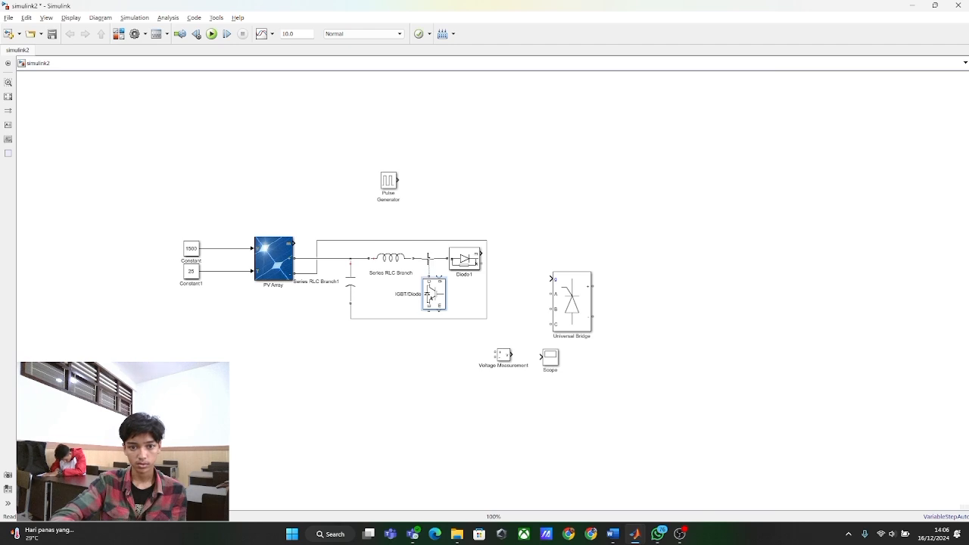
{"action": "left_click_drag", "start_coordinate": [389, 186], "coordinate": [426, 209]}
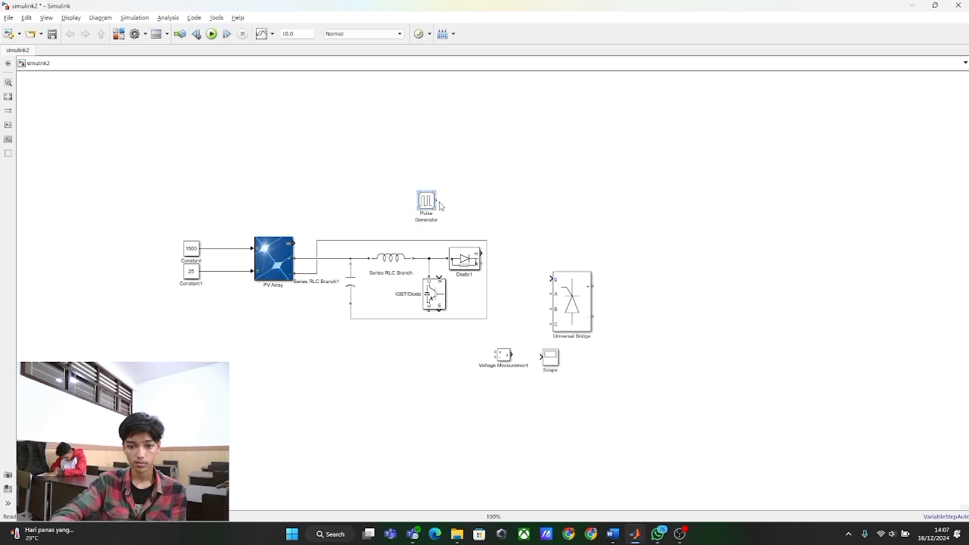
{"action": "left_click_drag", "start_coordinate": [437, 198], "coordinate": [440, 280]}
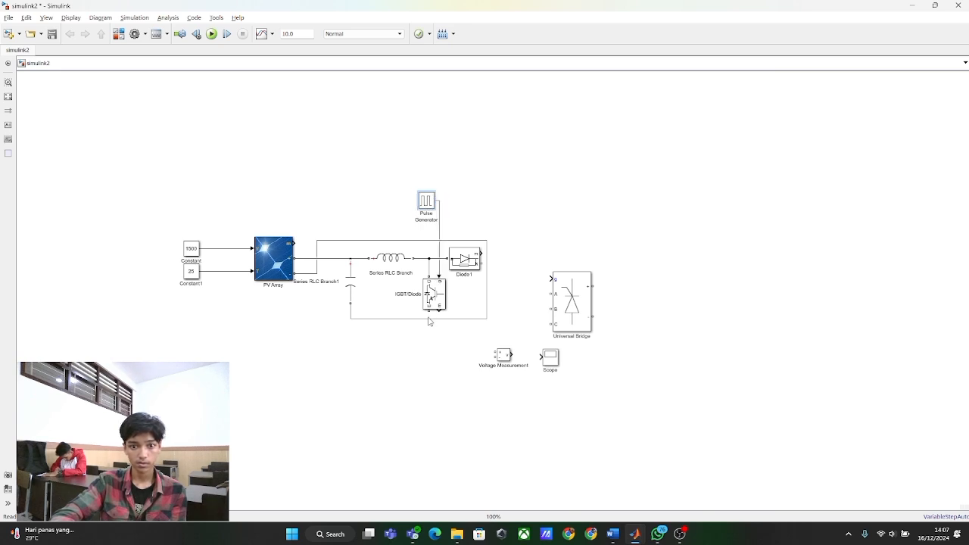
{"action": "left_click_drag", "start_coordinate": [430, 311], "coordinate": [430, 318]}
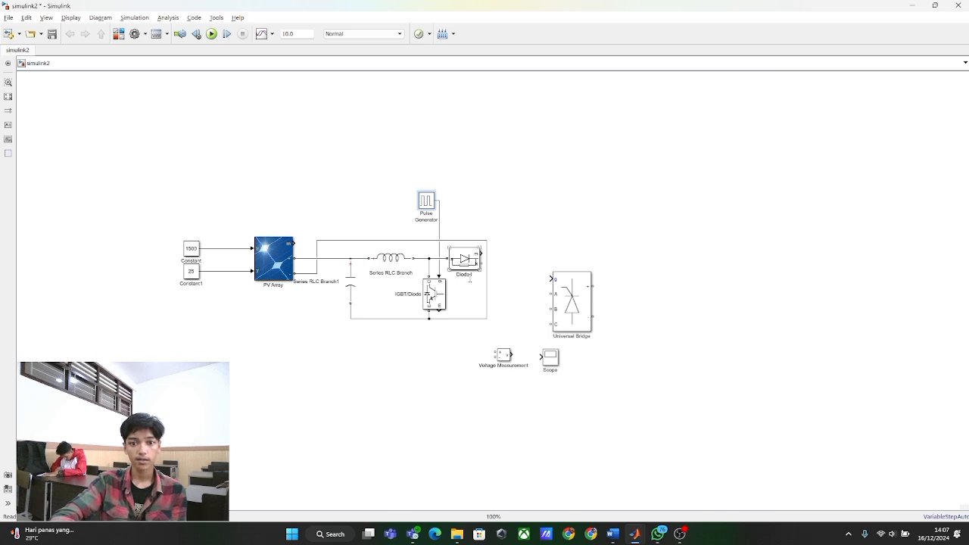
- Copy the capacitor branch to the right of Diode1 and connect it between the diode's lower output and the return wire
{"action": "left_click", "coordinate": [354, 290]}
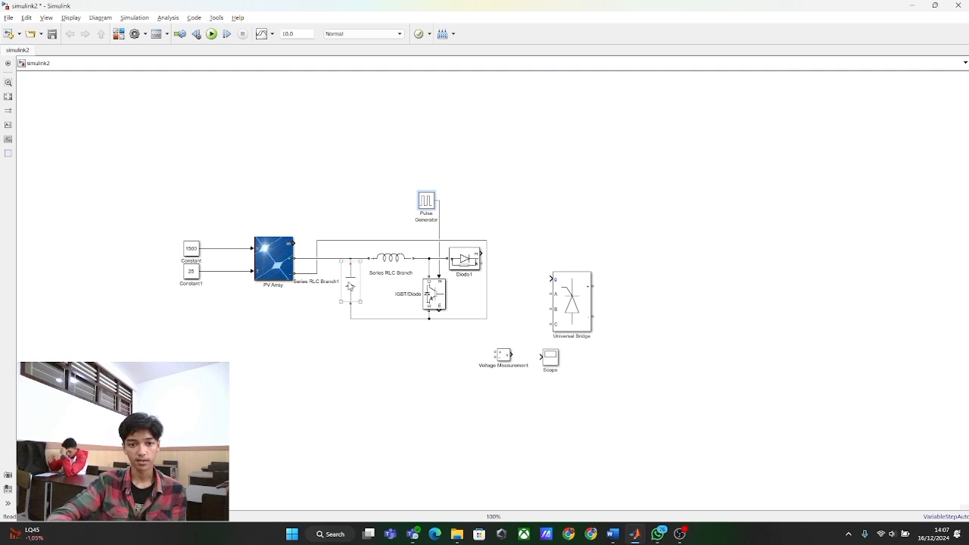
{"action": "left_click", "coordinate": [350, 287]}
{"action": "left_click_drag", "start_coordinate": [350, 286], "coordinate": [527, 290]}
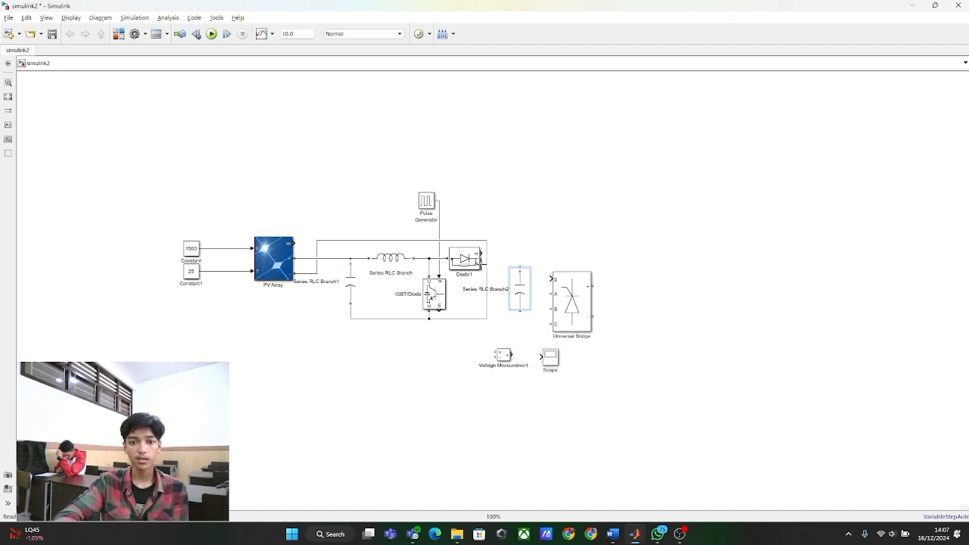
{"action": "left_click_drag", "start_coordinate": [481, 263], "coordinate": [519, 267]}
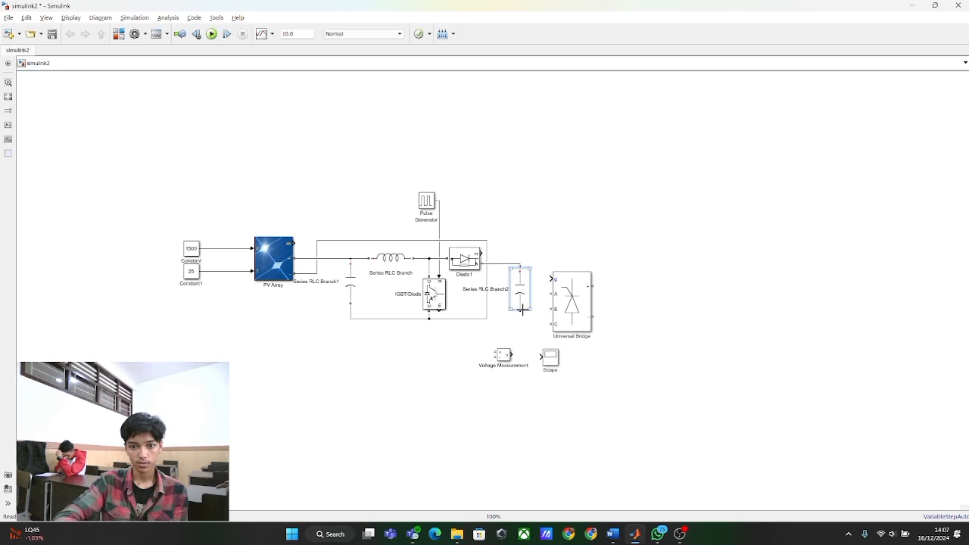
{"action": "left_click_drag", "start_coordinate": [519, 309], "coordinate": [487, 318]}
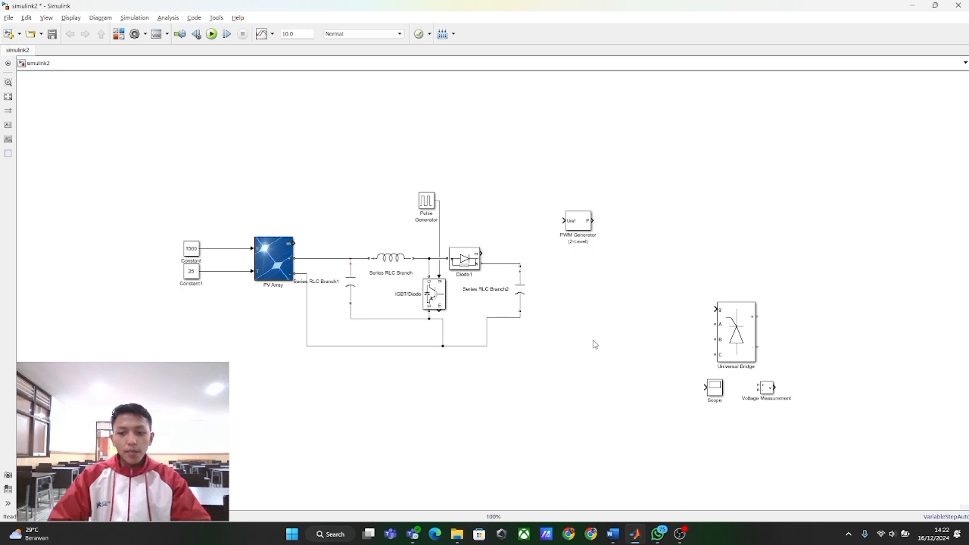
- Move the Universal Bridge closer to the second capacitor branch and place the PWM Generator (2-Level) above it
{"action": "left_click_drag", "start_coordinate": [736, 333], "coordinate": [620, 278]}
{"action": "left_click_drag", "start_coordinate": [578, 227], "coordinate": [627, 164]}
{"action": "left_click", "coordinate": [691, 230]}
{"action": "left_click_drag", "start_coordinate": [706, 236], "coordinate": [628, 262]}
- Configure the Universal Bridge with 2 bridge arms and IGBT / Diodes as the power electronic device
{"action": "double_click", "coordinate": [629, 262]}
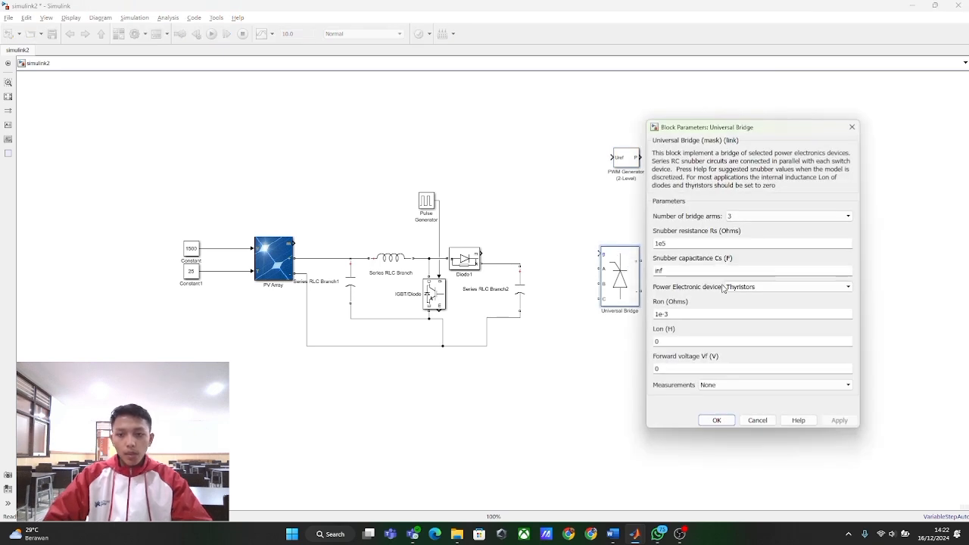
{"action": "left_click", "coordinate": [763, 218]}
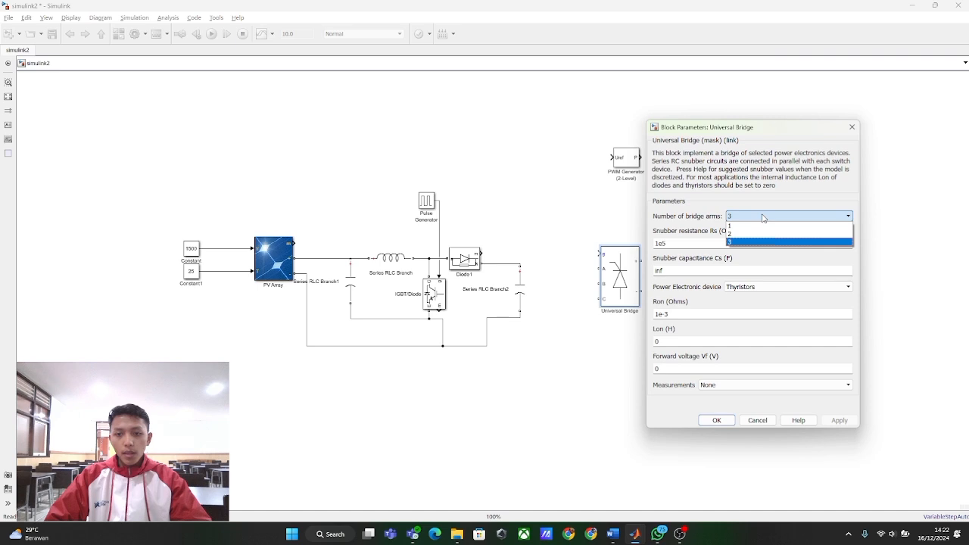
{"action": "left_click", "coordinate": [762, 234]}
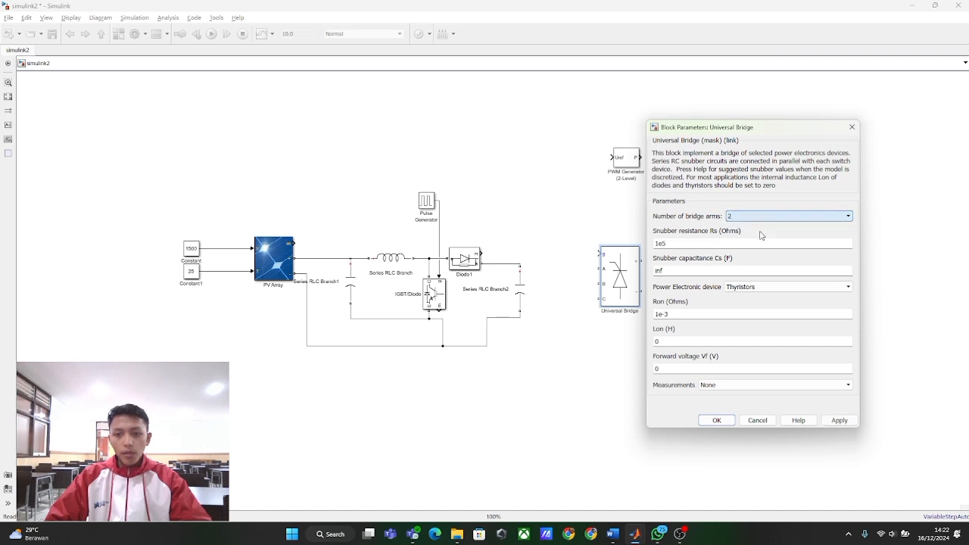
{"action": "left_click", "coordinate": [741, 289]}
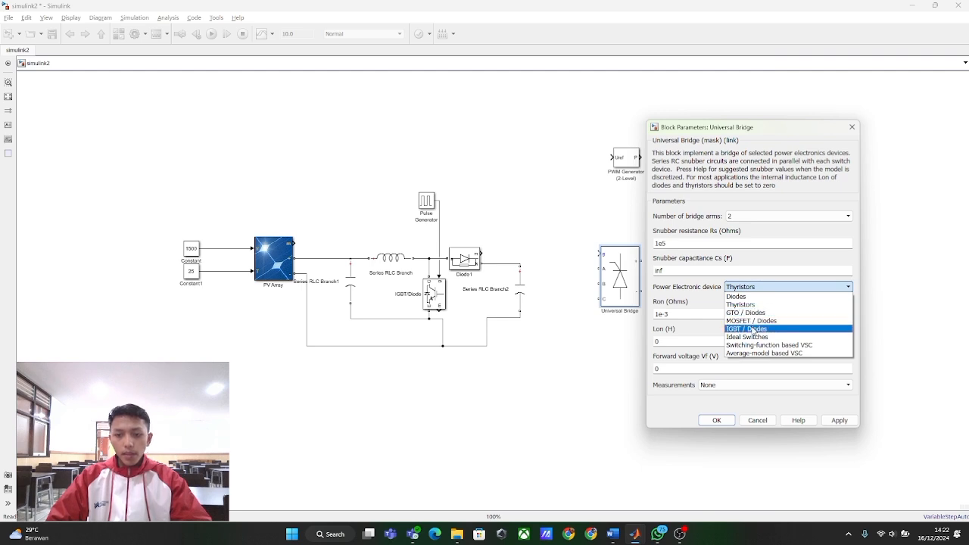
{"action": "left_click", "coordinate": [768, 330]}
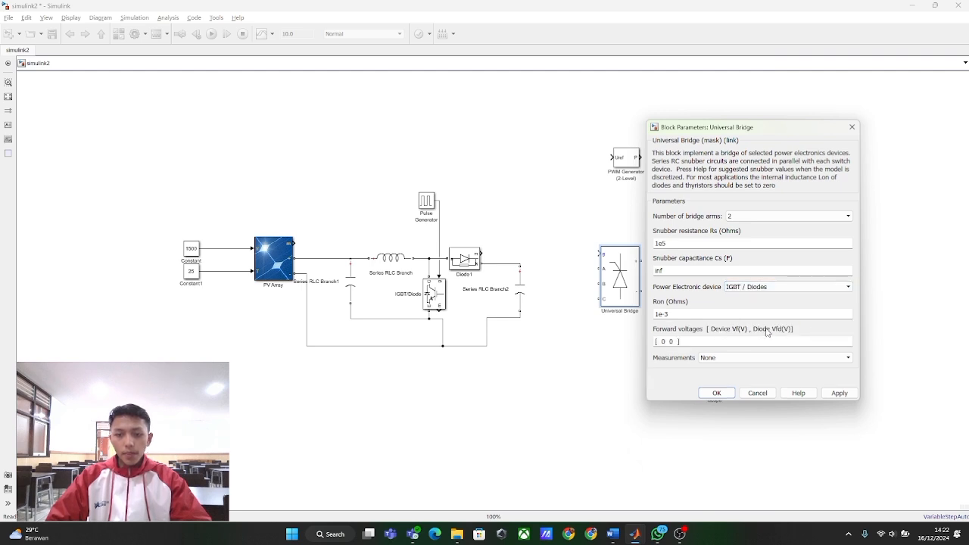
{"action": "left_click", "coordinate": [716, 393]}
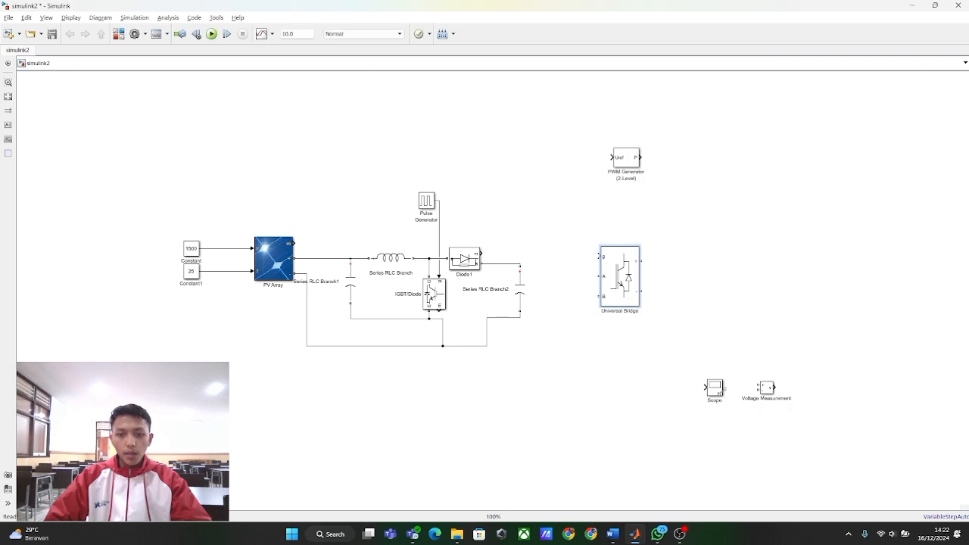
- Shift the Universal Bridge slightly left and place a copy of the second capacitor branch to the right of it
{"action": "left_click_drag", "start_coordinate": [624, 290], "coordinate": [608, 288]}
{"action": "left_click", "coordinate": [662, 297]}
{"action": "left_click", "coordinate": [519, 288]}
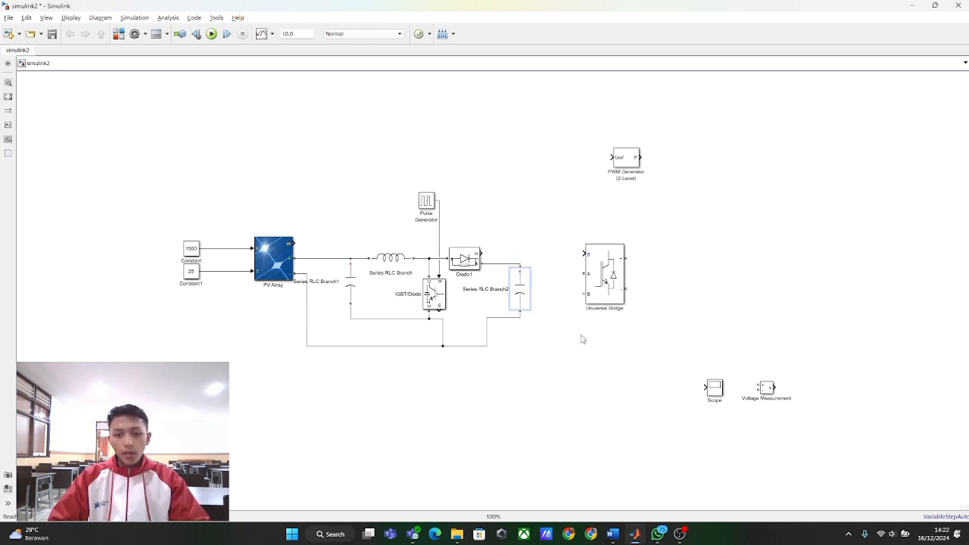
{"action": "left_click_drag", "start_coordinate": [529, 308], "coordinate": [718, 295]}
{"action": "left_click", "coordinate": [678, 349]}
{"action": "left_click", "coordinate": [386, 257]}
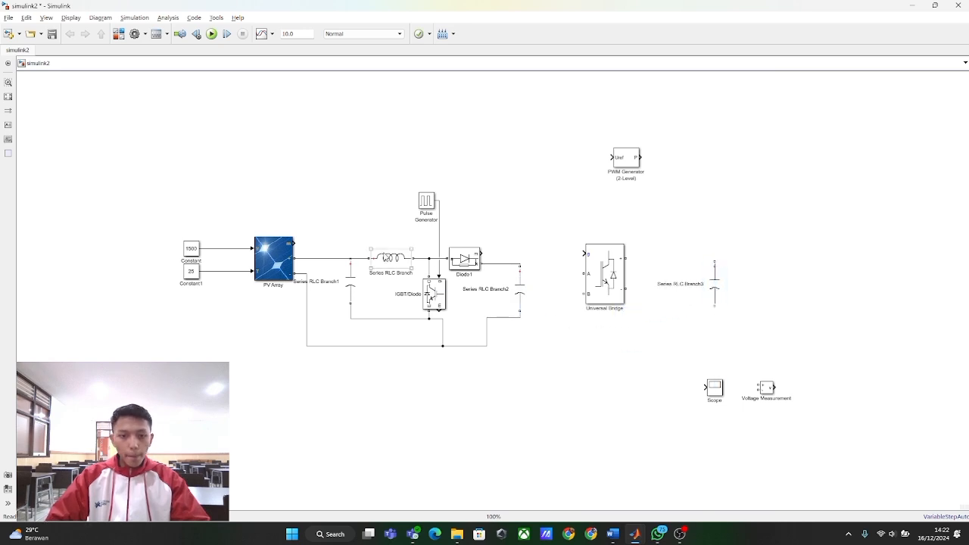
- Check the branch type and capacitance of the capacitor branch copied beside the Universal Bridge
{"action": "double_click", "coordinate": [719, 284]}
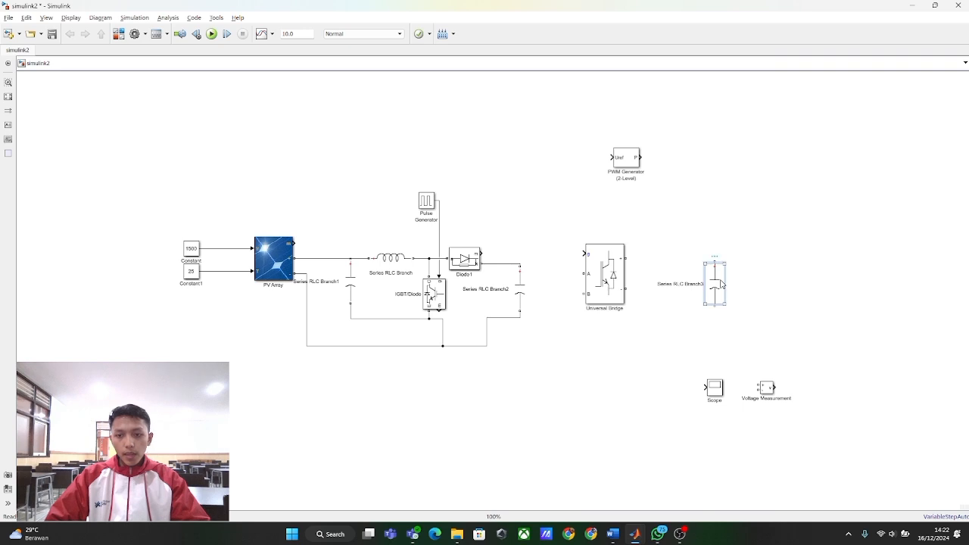
{"action": "left_click_drag", "start_coordinate": [772, 206], "coordinate": [781, 135]}
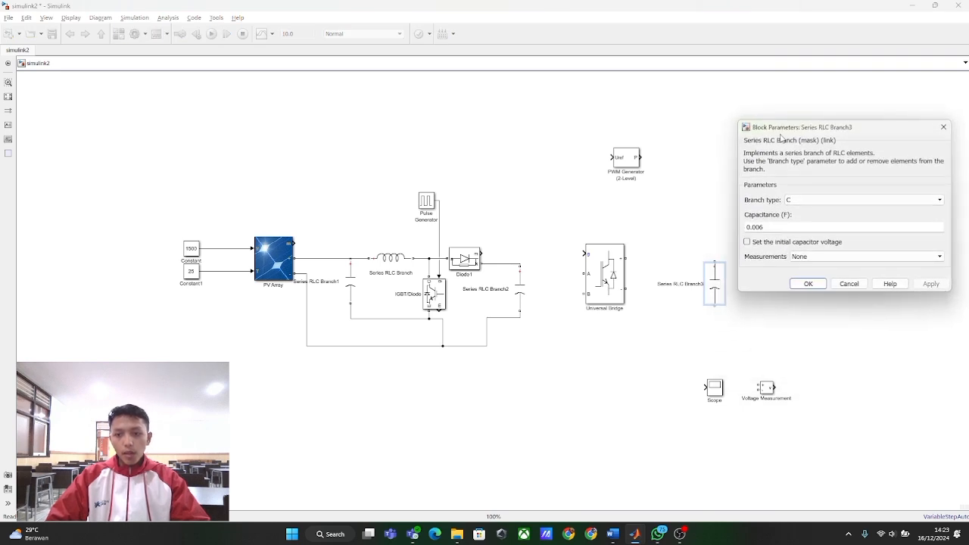
{"action": "left_click", "coordinate": [808, 199]}
{"action": "left_click", "coordinate": [809, 199]}
{"action": "double_click", "coordinate": [790, 229]}
{"action": "left_click", "coordinate": [790, 230]}
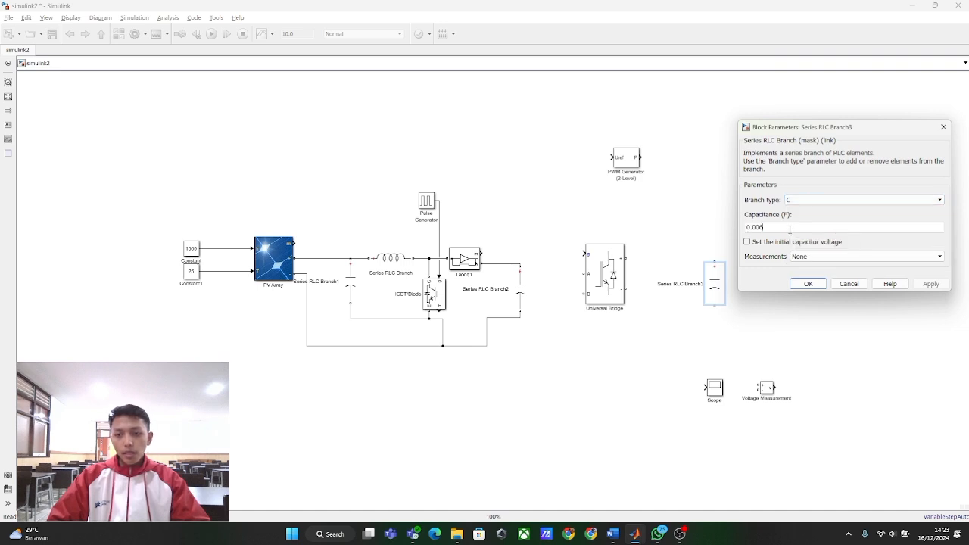
{"action": "double_click", "coordinate": [790, 229]}
{"action": "double_click", "coordinate": [789, 230]}
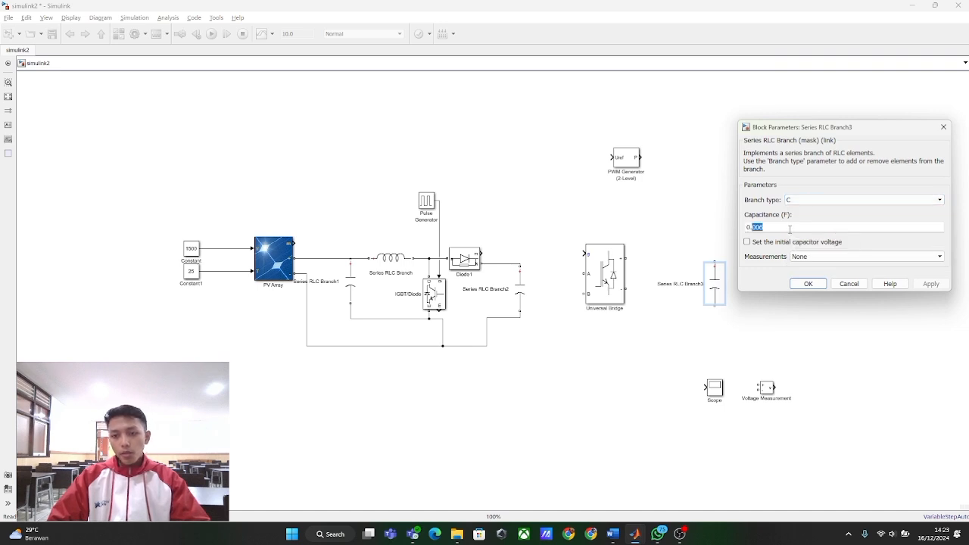
{"action": "left_click", "coordinate": [808, 284]}
{"action": "left_click", "coordinate": [631, 371]}
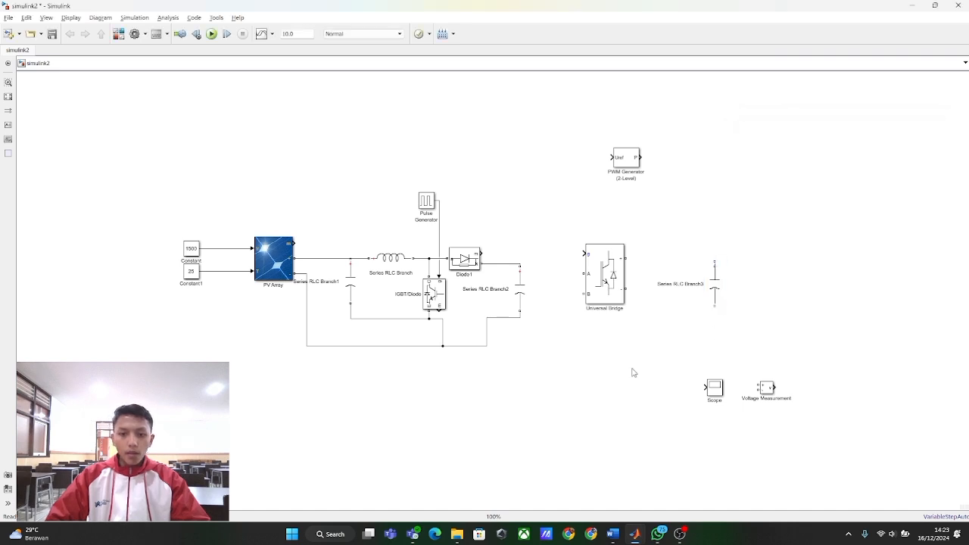
- Copy the inductor branch to above and right of the Universal Bridge and check its branch type and inductance
{"action": "left_click", "coordinate": [406, 267]}
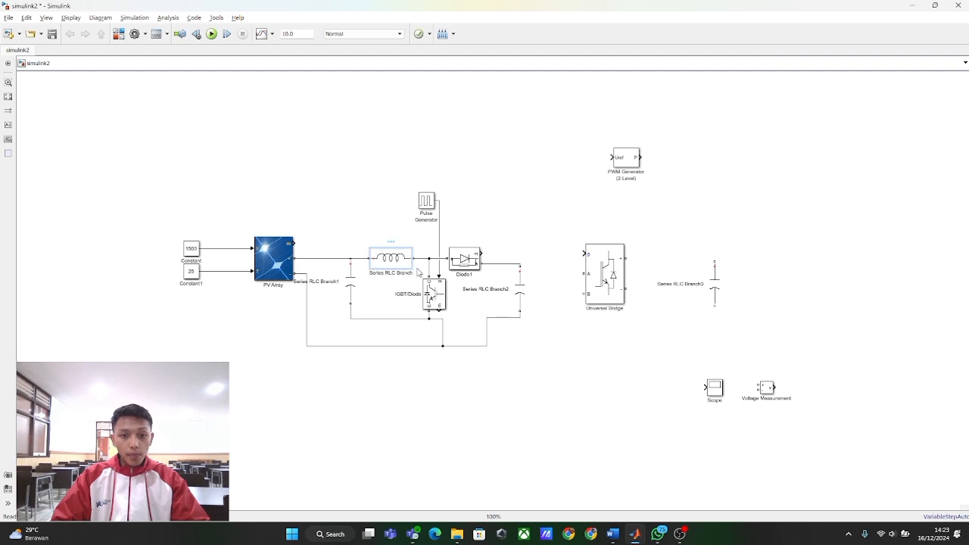
{"action": "left_click_drag", "start_coordinate": [401, 265], "coordinate": [672, 221]}
{"action": "left_click", "coordinate": [721, 175]}
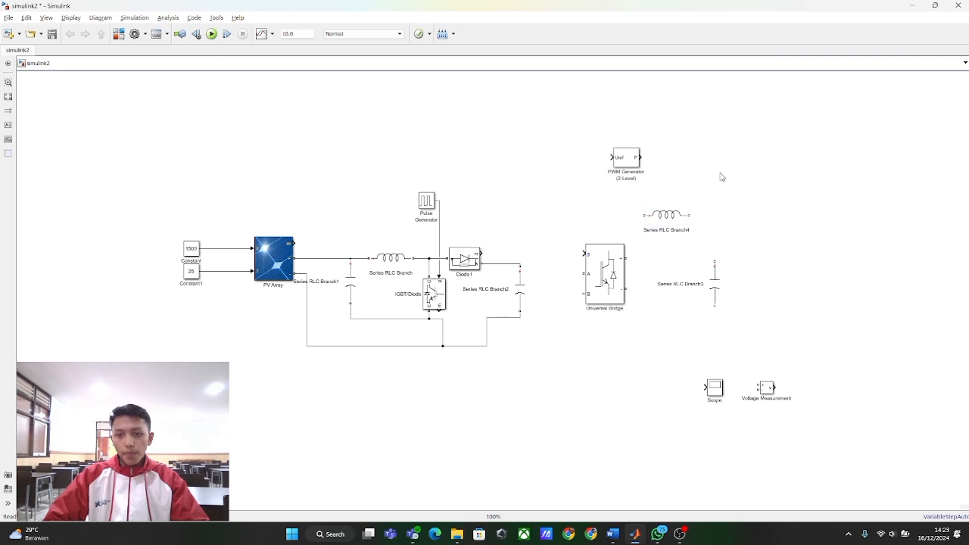
{"action": "double_click", "coordinate": [669, 215]}
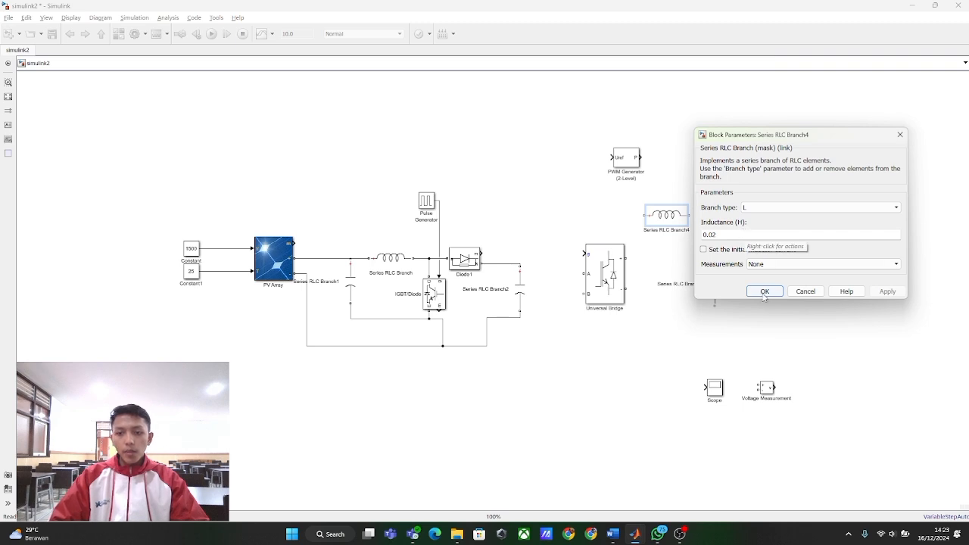
{"action": "left_click", "coordinate": [764, 292]}
{"action": "left_click", "coordinate": [688, 356]}
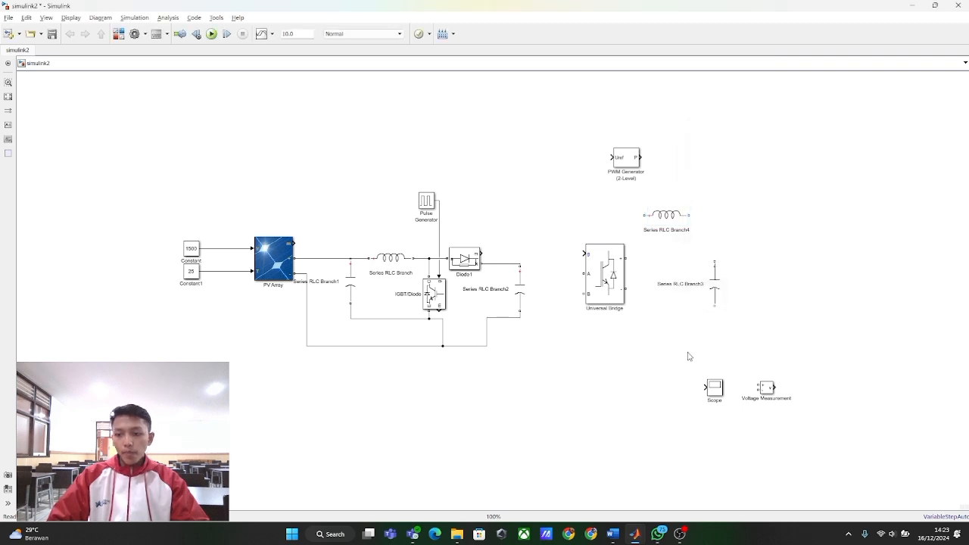
- Set the PWM Generator to Single-phase full-bridge (4 pulses), keep Unsynchronized mode, and enable internal generation of the reference signal
{"action": "double_click", "coordinate": [625, 162]}
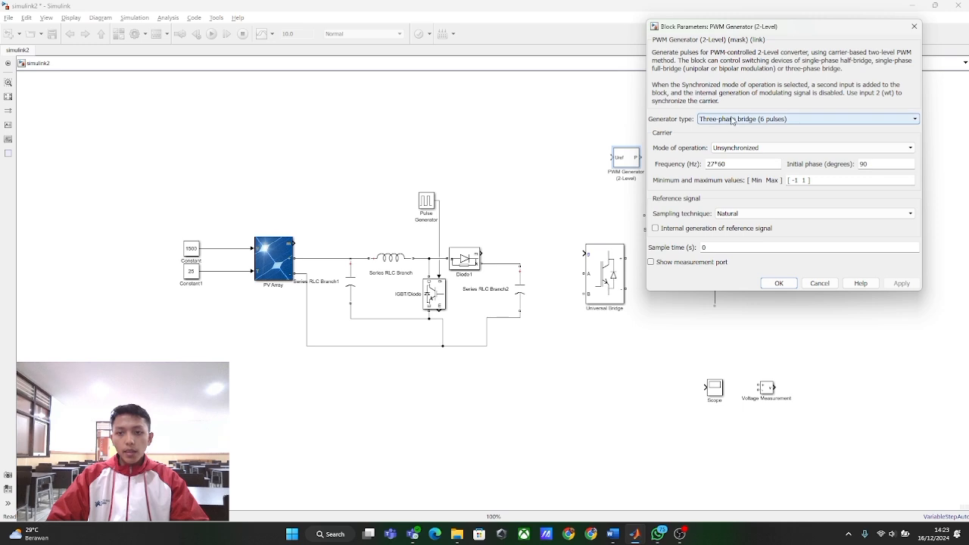
{"action": "left_click", "coordinate": [732, 120]}
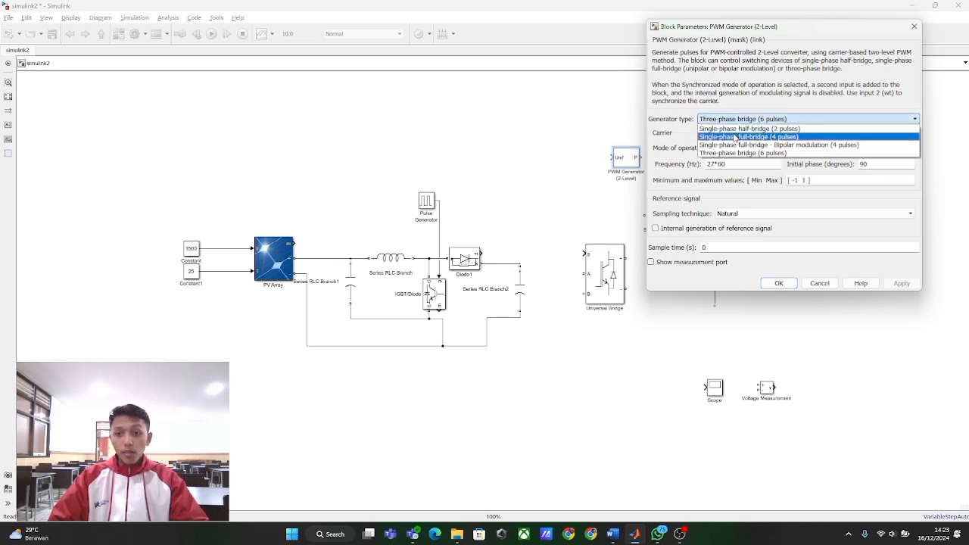
{"action": "left_click", "coordinate": [739, 137]}
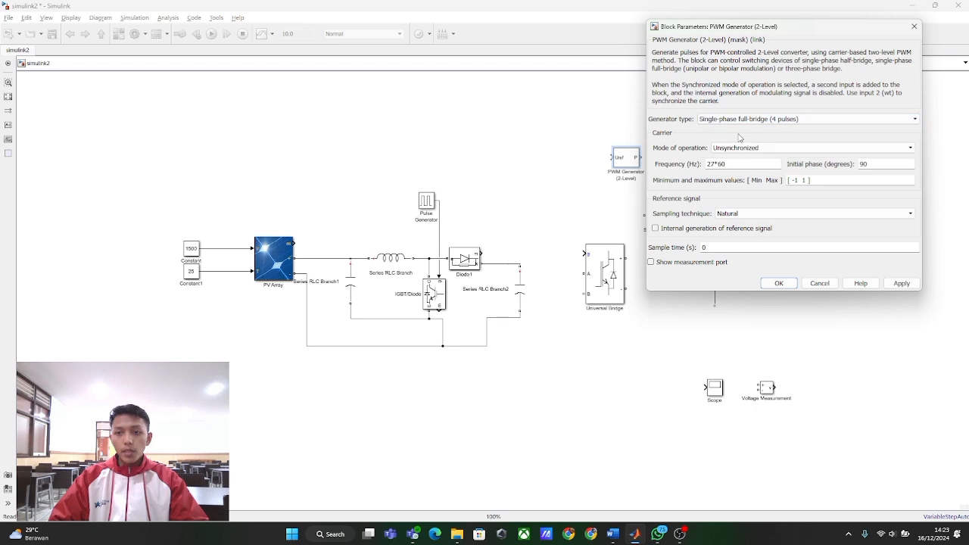
{"action": "left_click", "coordinate": [755, 149]}
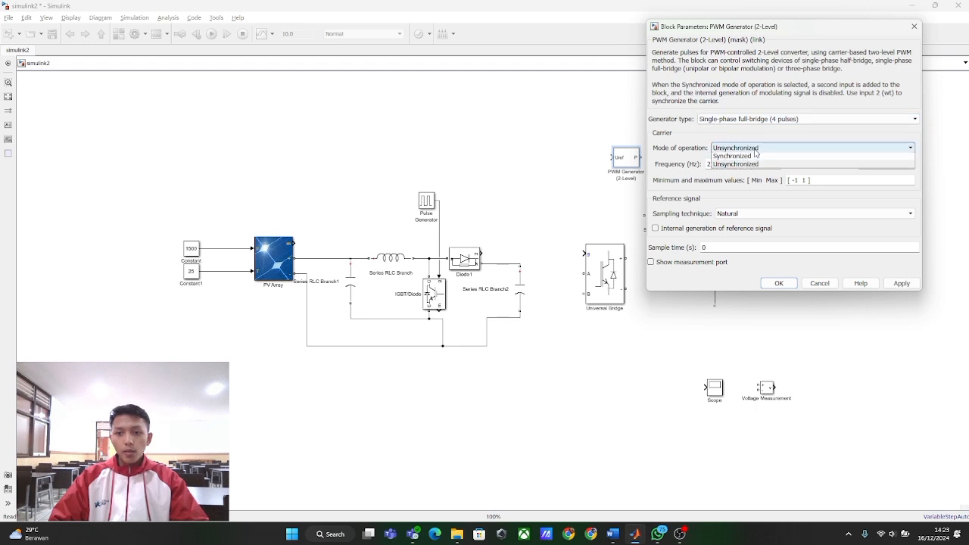
{"action": "left_click", "coordinate": [757, 156]}
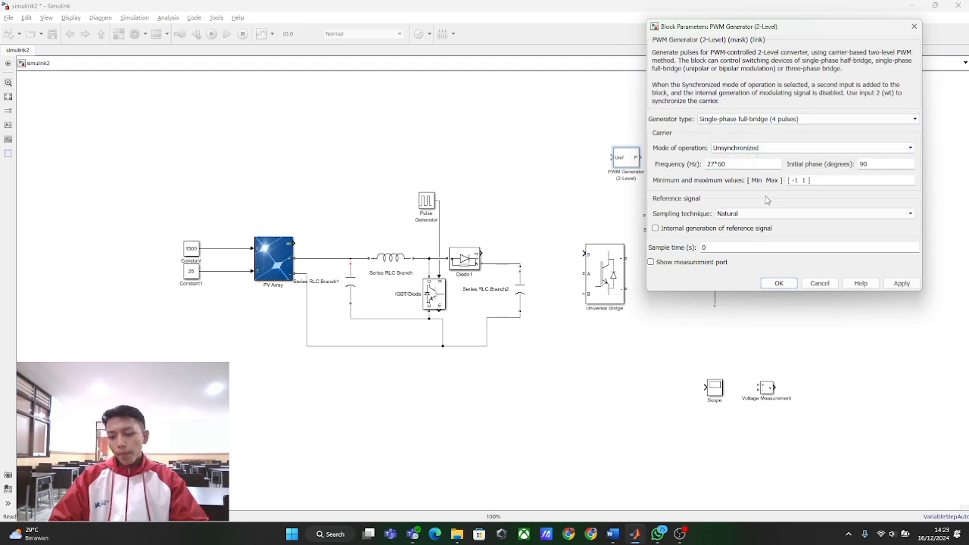
{"action": "left_click", "coordinate": [722, 230]}
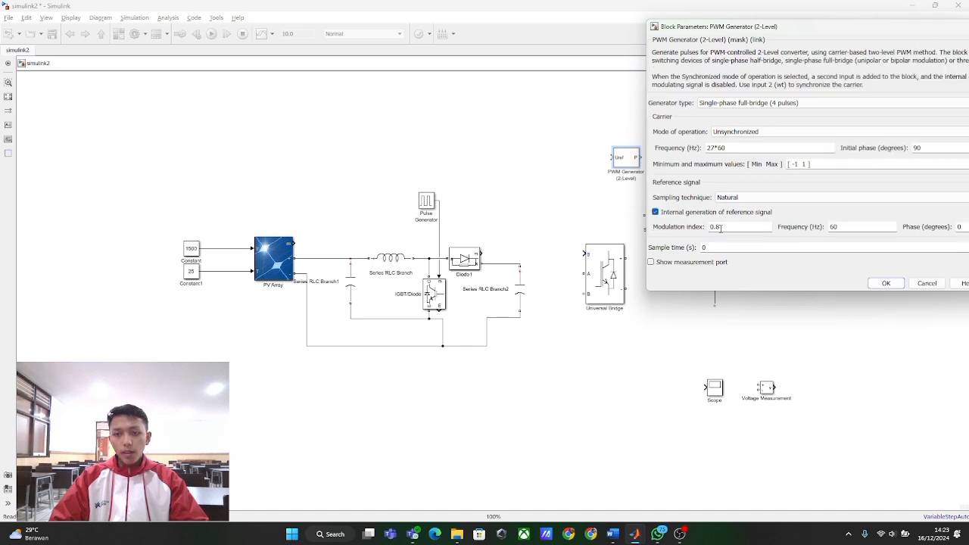
{"action": "left_click_drag", "start_coordinate": [791, 33], "coordinate": [720, 30]}
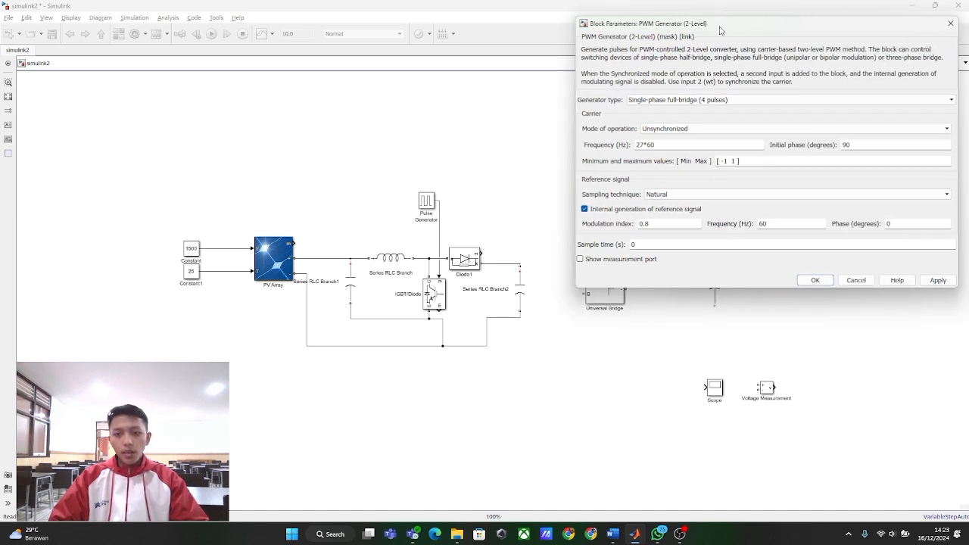
{"action": "left_click", "coordinate": [816, 281]}
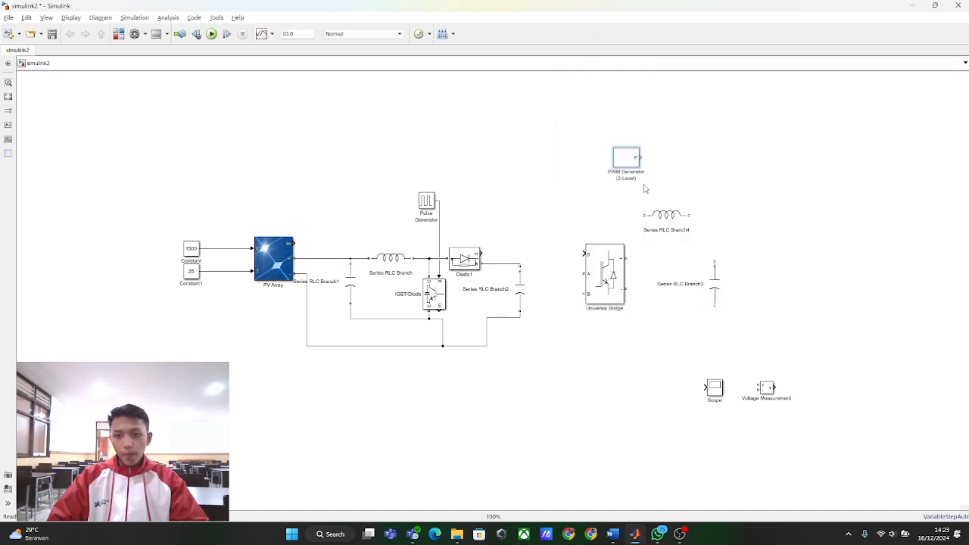
- Move the PWM Generator directly above the Universal Bridge and shift the copied inductor and capacitor branches further right
{"action": "left_click_drag", "start_coordinate": [627, 165], "coordinate": [607, 195]}
{"action": "left_click", "coordinate": [673, 224]}
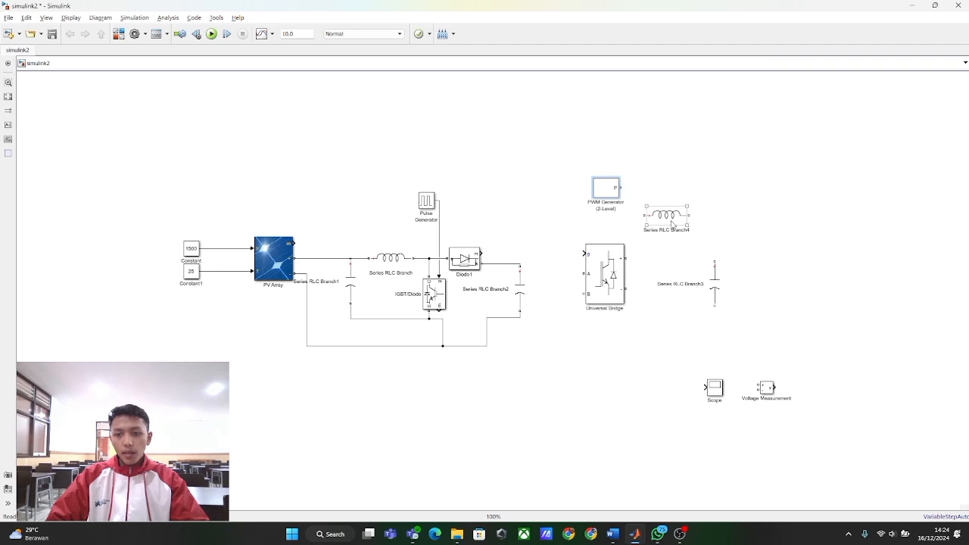
{"action": "left_click_drag", "start_coordinate": [674, 224], "coordinate": [679, 224]}
{"action": "left_click", "coordinate": [721, 291]}
{"action": "left_click_drag", "start_coordinate": [721, 292], "coordinate": [747, 287]}
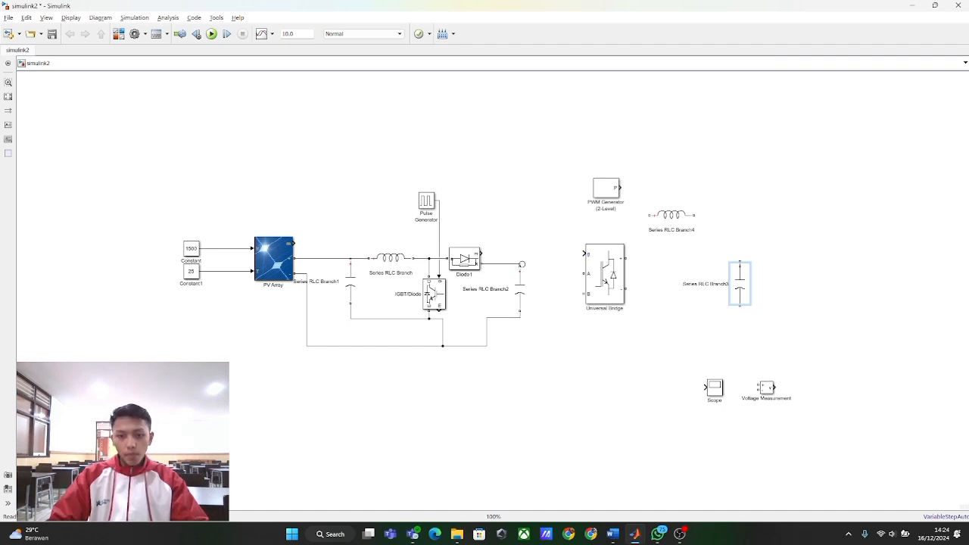
- Extend the diode output line toward the Universal Bridge and rotate the bridge clockwise twice so its DC terminals face the boost stage
{"action": "left_click_drag", "start_coordinate": [521, 265], "coordinate": [564, 261]}
{"action": "left_click", "coordinate": [524, 269]}
{"action": "left_click", "coordinate": [604, 295]}
{"action": "right_click", "coordinate": [604, 295]}
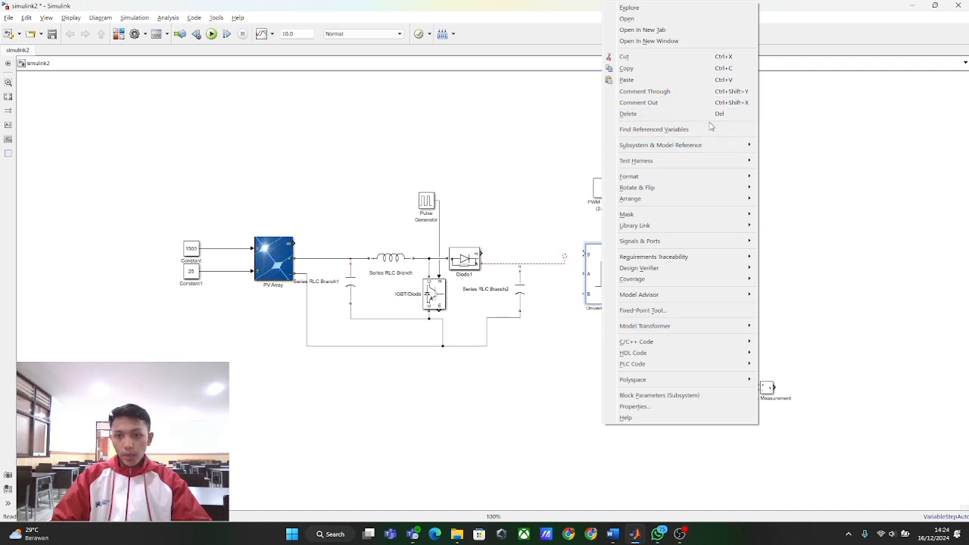
{"action": "mouse_move", "coordinate": [695, 178]}
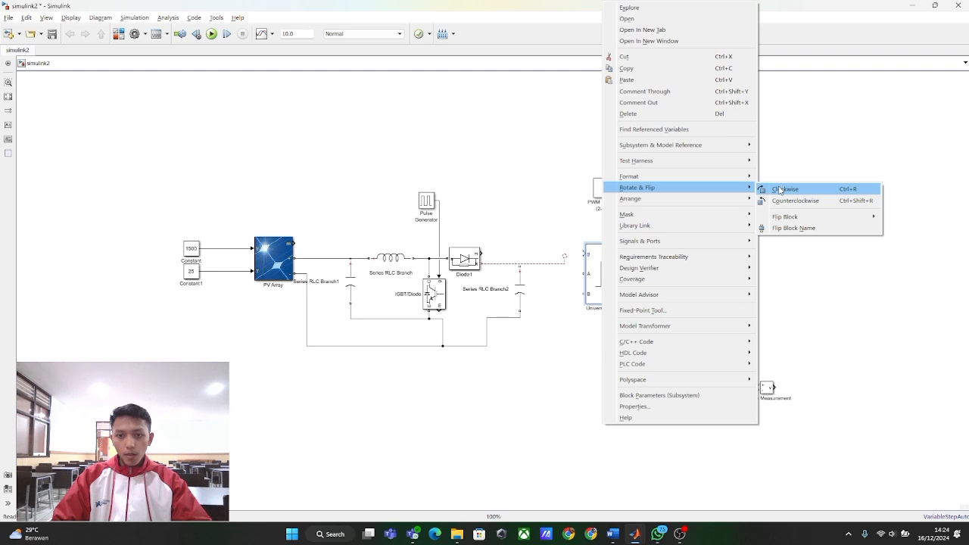
{"action": "left_click", "coordinate": [781, 190]}
{"action": "right_click", "coordinate": [606, 279]}
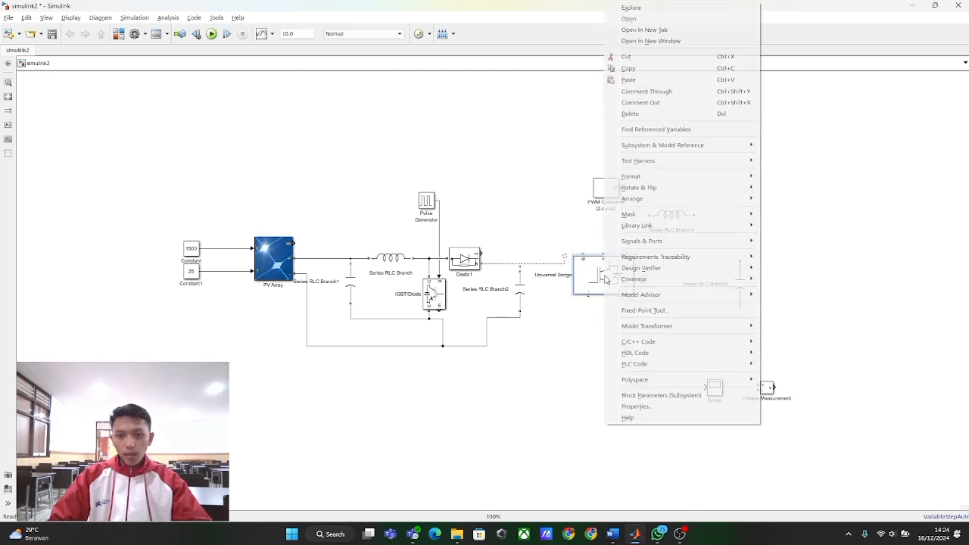
{"action": "mouse_move", "coordinate": [713, 162]}
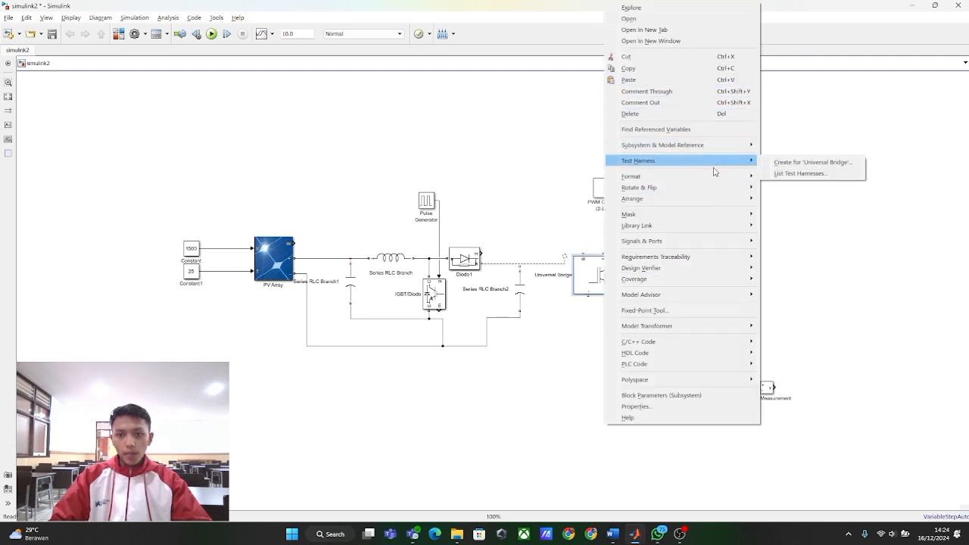
{"action": "mouse_move", "coordinate": [712, 188]}
{"action": "left_click", "coordinate": [766, 190]}
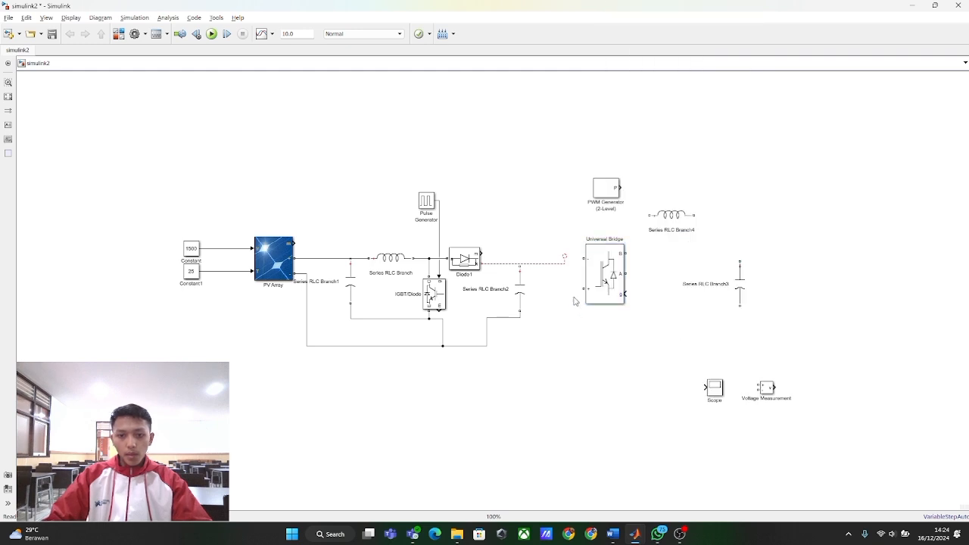
- Wire the diode output and the top of Series RLC Branch2 to the bridge's - terminal, and the return line to its + terminal
{"action": "left_click_drag", "start_coordinate": [564, 256], "coordinate": [586, 261]}
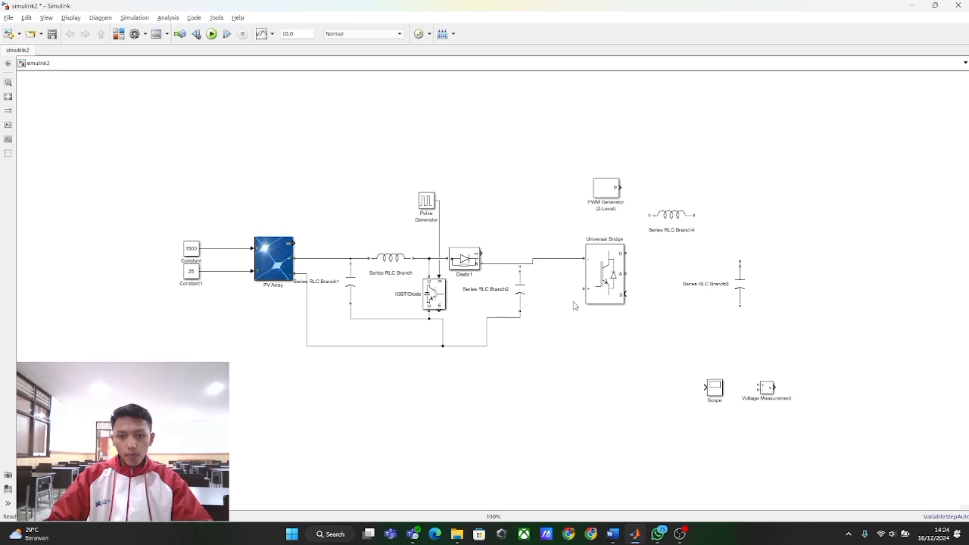
{"action": "left_click", "coordinate": [518, 269]}
{"action": "left_click", "coordinate": [519, 263]}
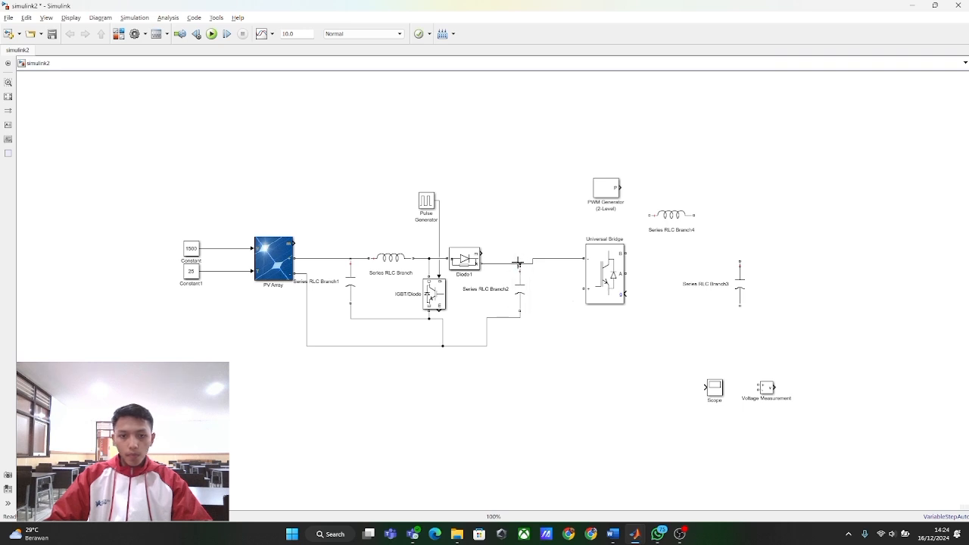
{"action": "left_click_drag", "start_coordinate": [518, 265], "coordinate": [519, 262]}
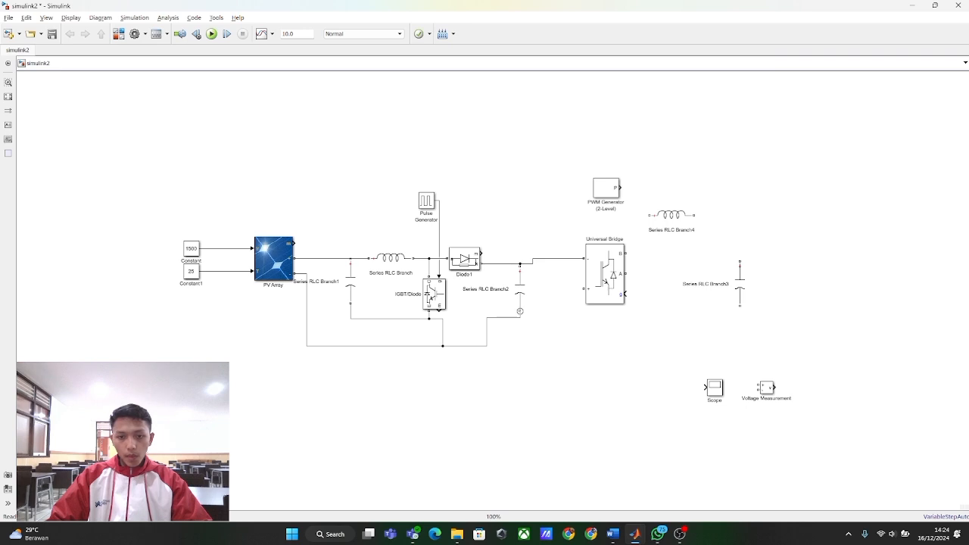
{"action": "left_click_drag", "start_coordinate": [520, 311], "coordinate": [587, 288]}
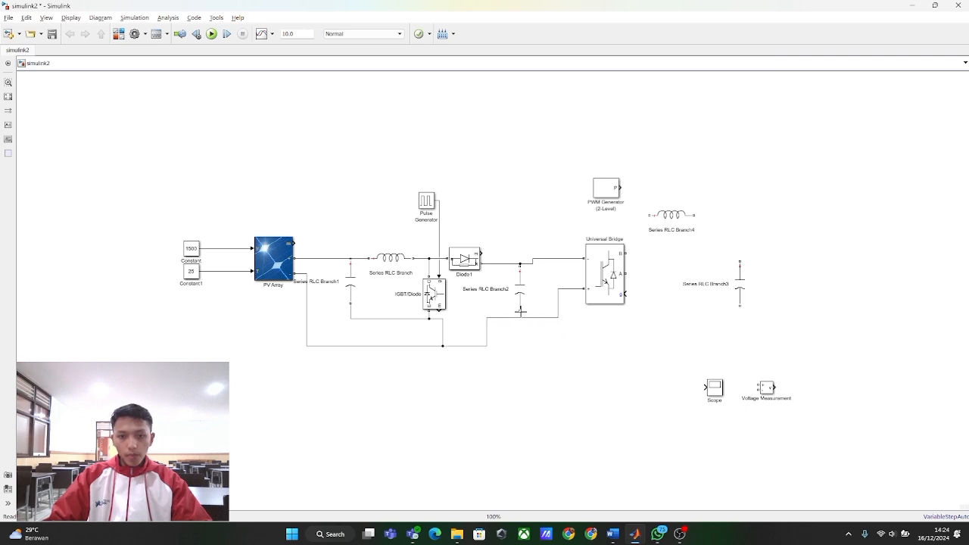
{"action": "left_click_drag", "start_coordinate": [521, 313], "coordinate": [520, 318]}
{"action": "scroll", "coordinate": [561, 335], "scroll_direction": "down", "scroll_amount": 4}
{"action": "scroll", "coordinate": [562, 335], "scroll_direction": "up", "scroll_amount": 9}
{"action": "scroll", "coordinate": [562, 335], "scroll_direction": "down", "scroll_amount": 2}
{"action": "left_click", "coordinate": [500, 234]}
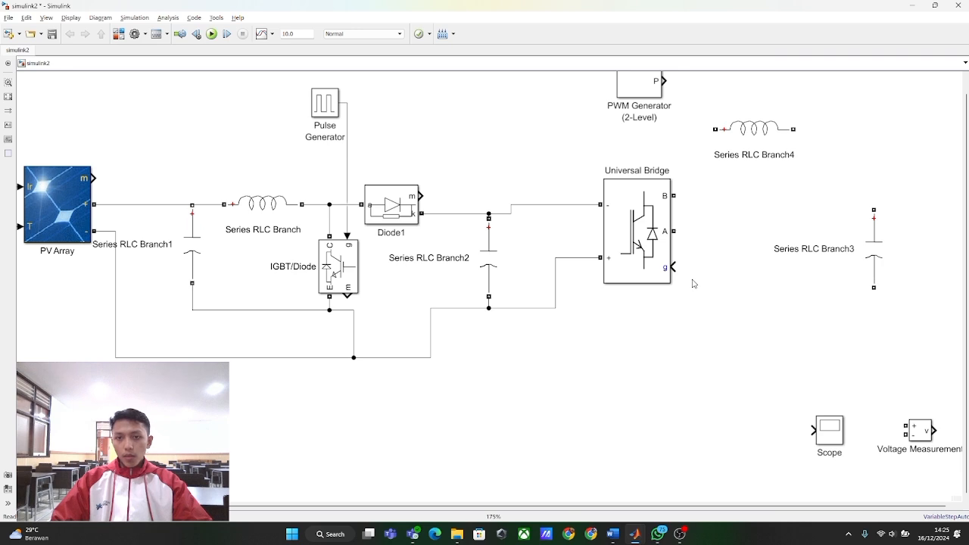
{"action": "scroll", "coordinate": [692, 283], "scroll_direction": "up", "scroll_amount": 1}
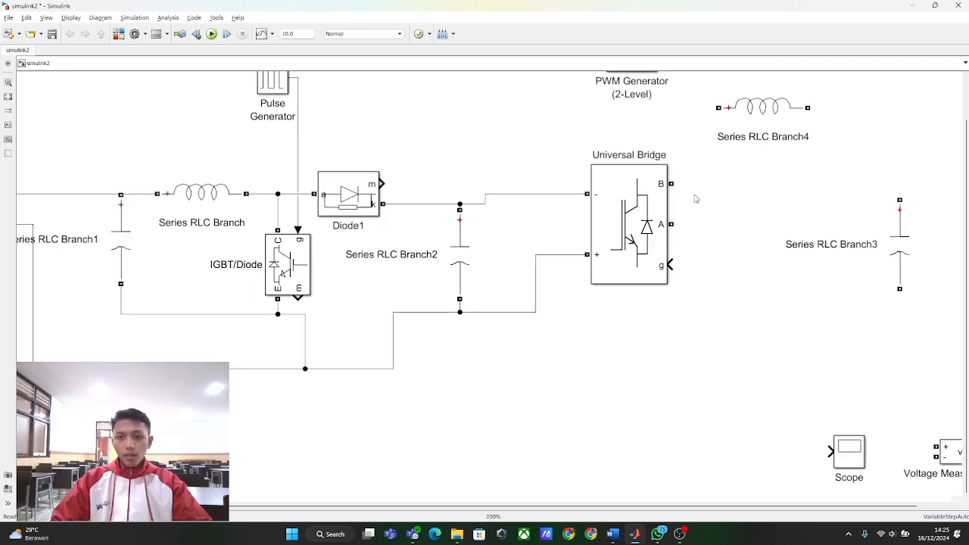
{"action": "key", "text": "space"}
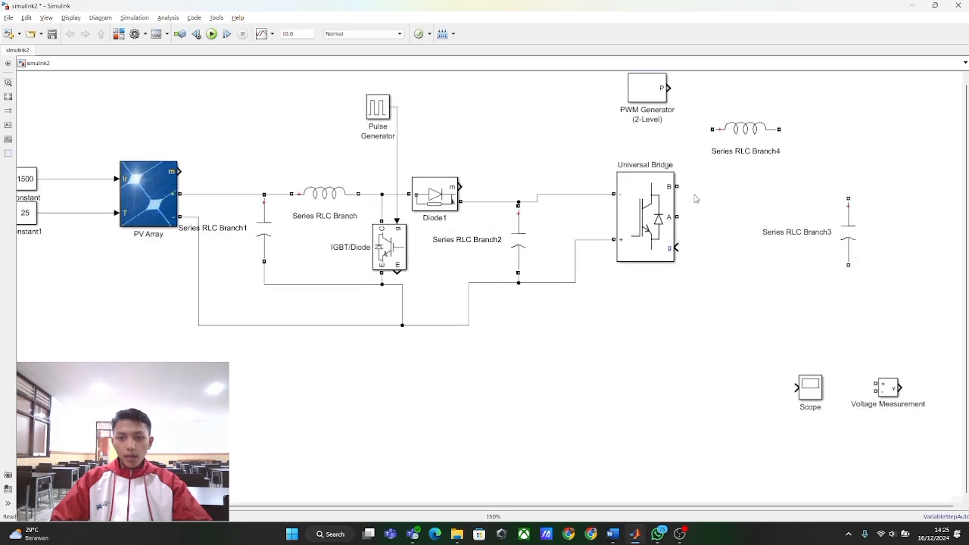
{"action": "left_click_drag", "start_coordinate": [667, 87], "coordinate": [674, 184]}
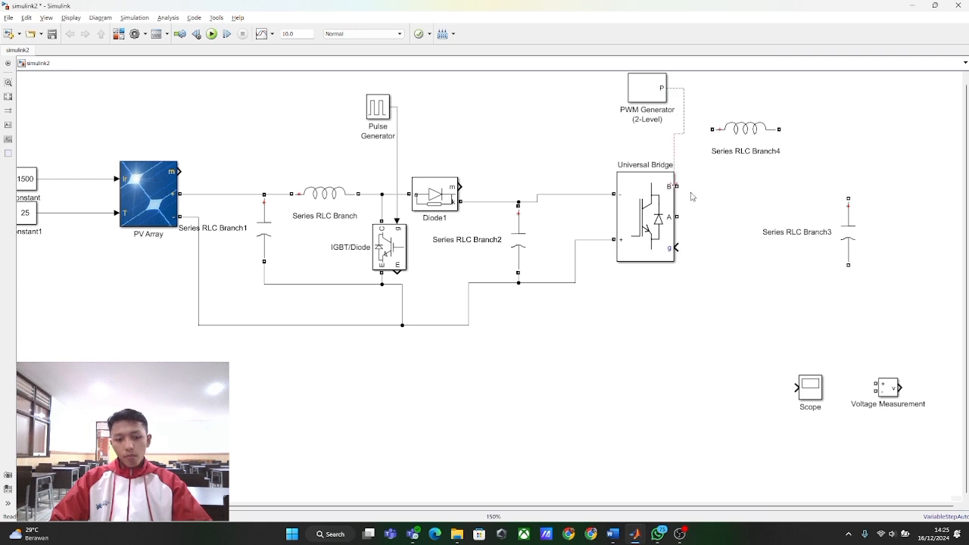
{"action": "key", "text": "ctrl+z"}
{"action": "left_click_drag", "start_coordinate": [670, 88], "coordinate": [676, 187]}
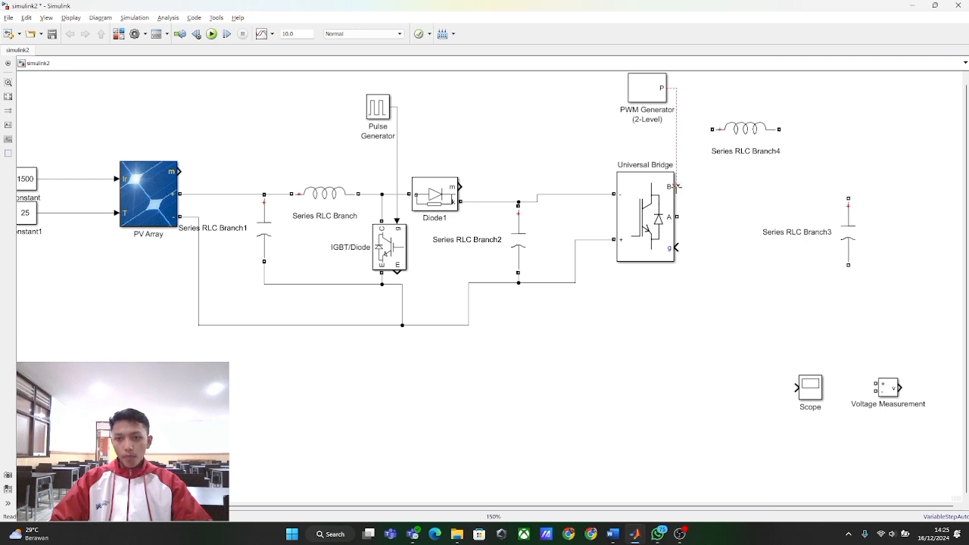
{"action": "key", "text": "ctrl+z"}
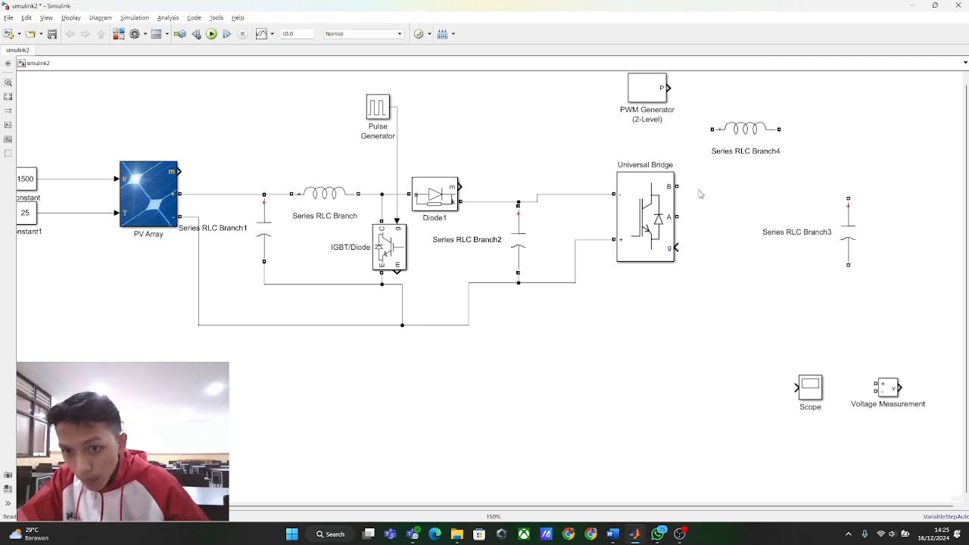
- Connect the PWM Generator's P output to the g input of the Universal Bridge
{"action": "double_click", "coordinate": [664, 88]}
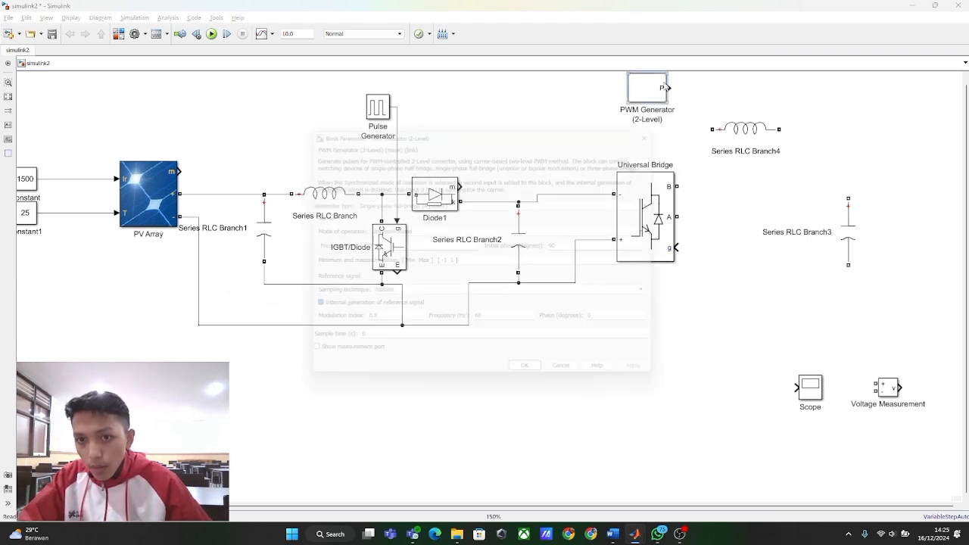
{"action": "key", "text": "Escape"}
{"action": "mouse_move", "coordinate": [663, 88]}
{"action": "left_mouse_down"}
{"action": "mouse_move", "coordinate": [705, 265]}
{"action": "mouse_move", "coordinate": [688, 234]}
{"action": "mouse_move", "coordinate": [678, 248]}
{"action": "left_mouse_up"}
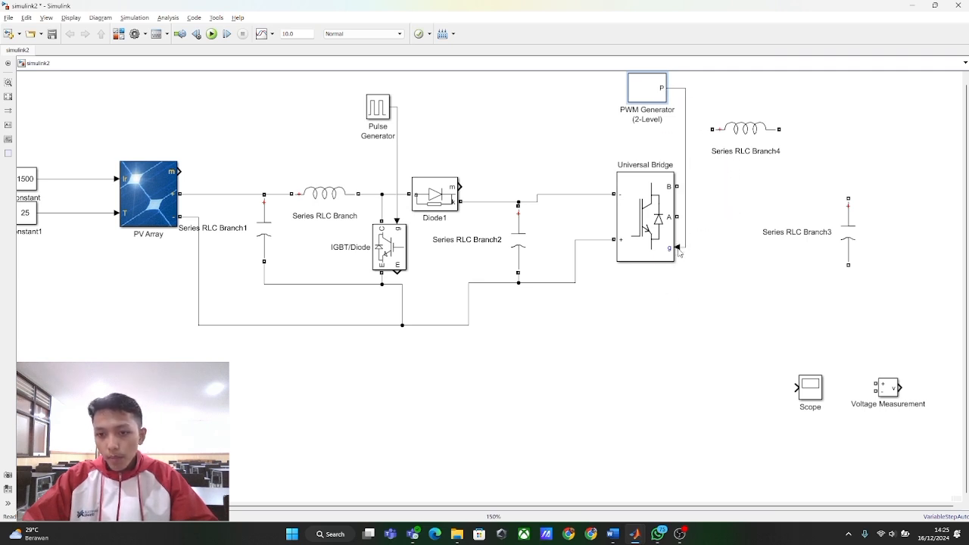
{"action": "left_click", "coordinate": [718, 253]}
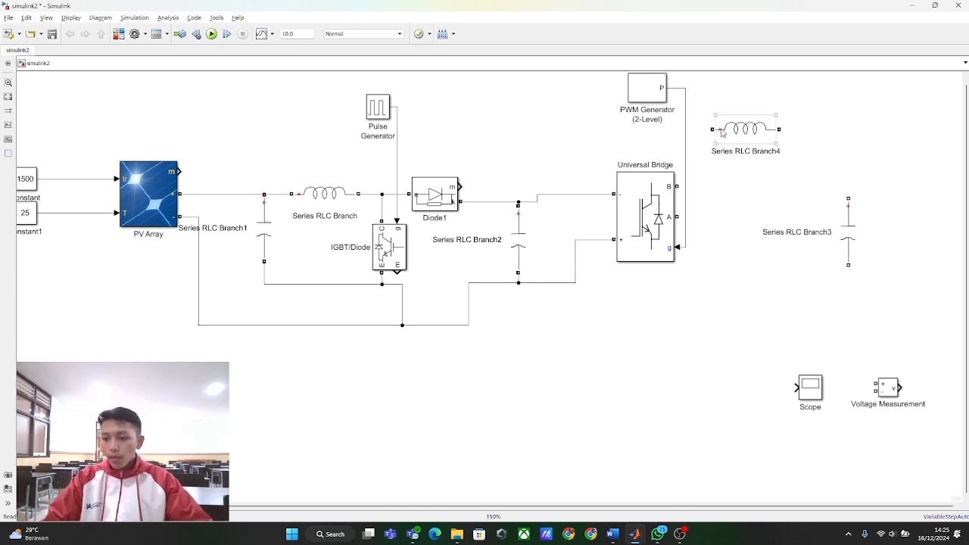
- Move Series RLC Branch3 closer to the Universal Bridge and wire it in series with Series RLC Branch4 across bridge terminals A and B
{"action": "left_click_drag", "start_coordinate": [711, 129], "coordinate": [686, 217]}
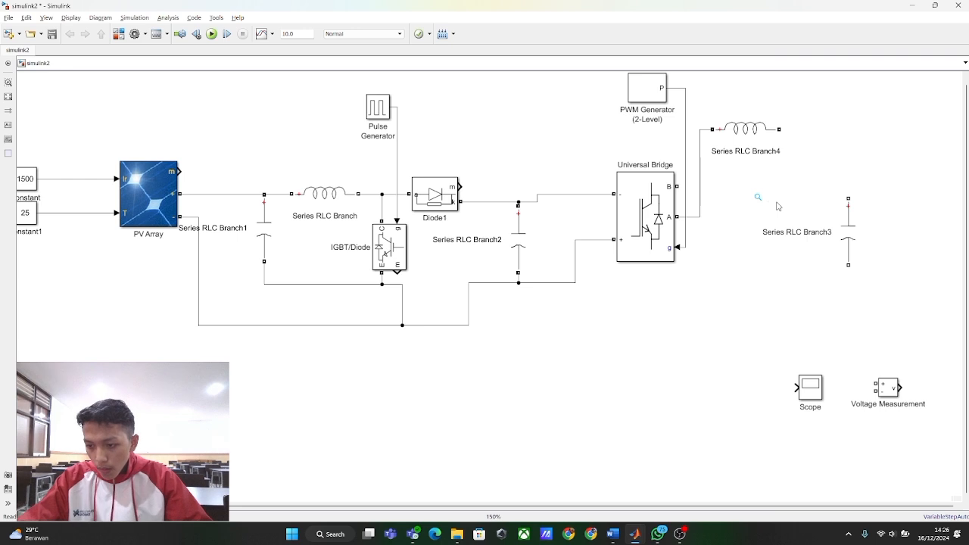
{"action": "left_click", "coordinate": [783, 231]}
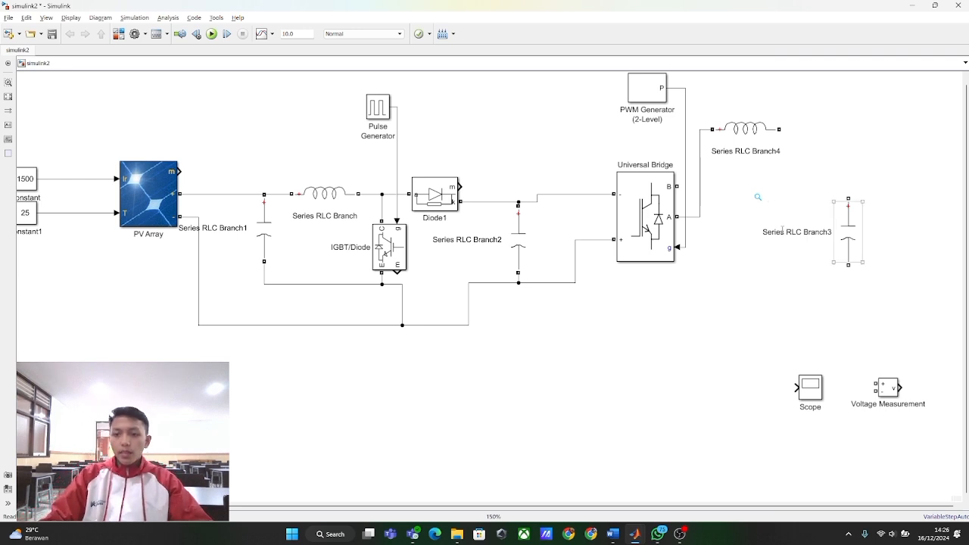
{"action": "left_click_drag", "start_coordinate": [860, 229], "coordinate": [825, 255]}
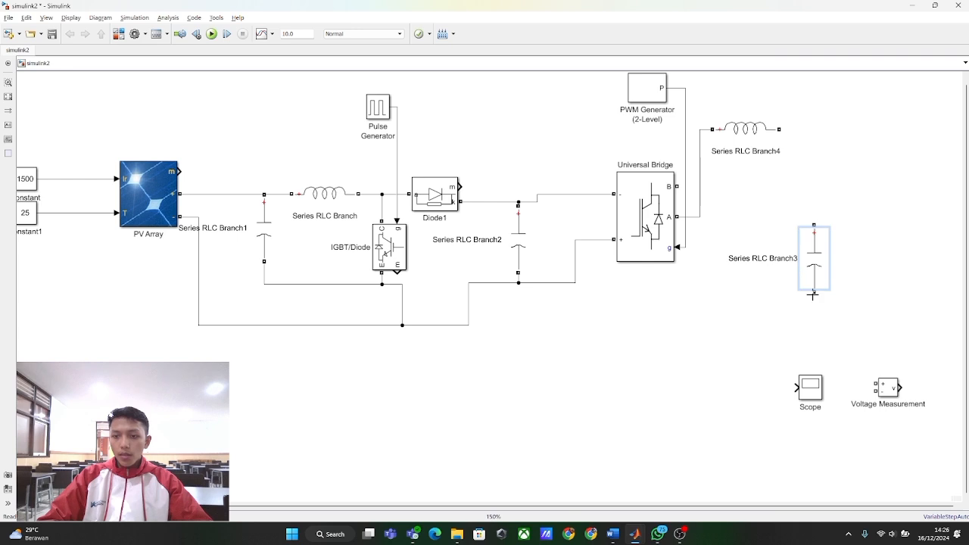
{"action": "mouse_move", "coordinate": [813, 294]}
{"action": "left_mouse_down"}
{"action": "mouse_move", "coordinate": [757, 303]}
{"action": "mouse_move", "coordinate": [712, 212]}
{"action": "mouse_move", "coordinate": [680, 191]}
{"action": "left_mouse_up"}
{"action": "left_click", "coordinate": [763, 215]}
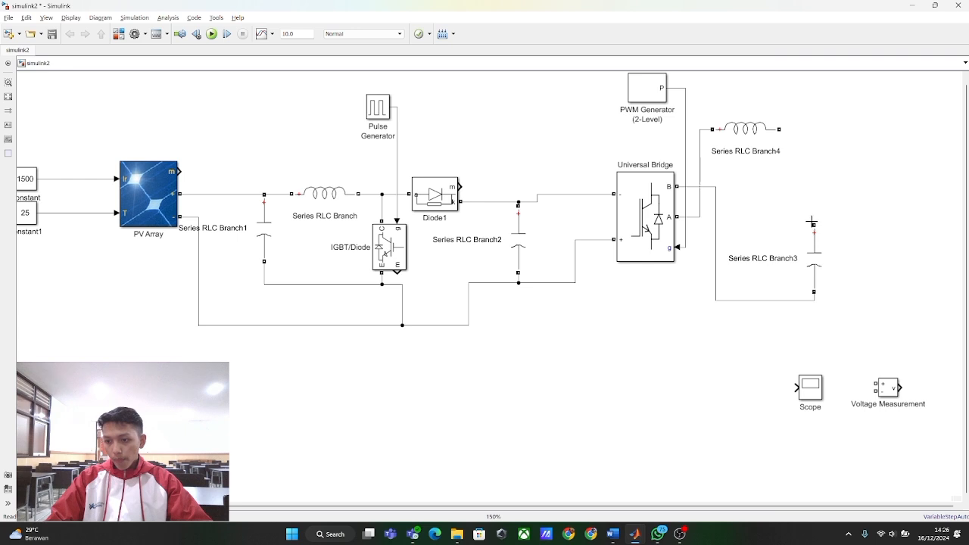
{"action": "left_click_drag", "start_coordinate": [813, 223], "coordinate": [779, 129]}
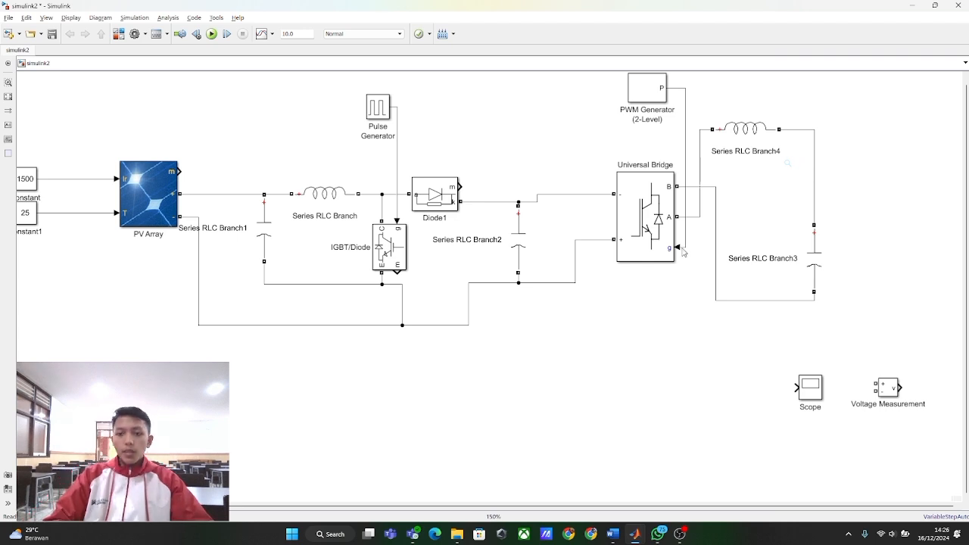
- Move the Voltage Measurement block directly below the Universal Bridge
{"action": "scroll", "coordinate": [676, 361], "scroll_direction": "down", "scroll_amount": 7}
{"action": "scroll", "coordinate": [676, 360], "scroll_direction": "up", "scroll_amount": 8}
{"action": "scroll", "coordinate": [676, 360], "scroll_direction": "down", "scroll_amount": 3}
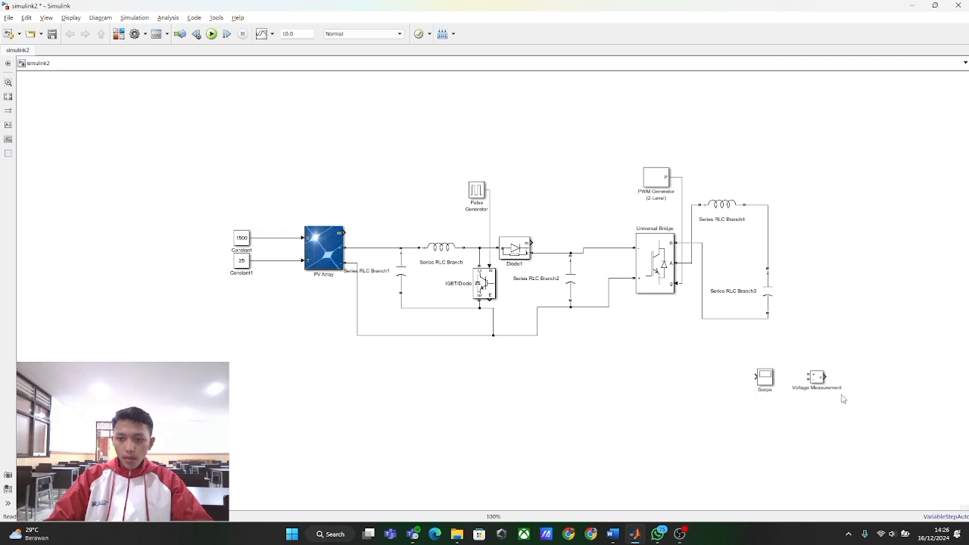
{"action": "left_click_drag", "start_coordinate": [817, 379], "coordinate": [651, 335]}
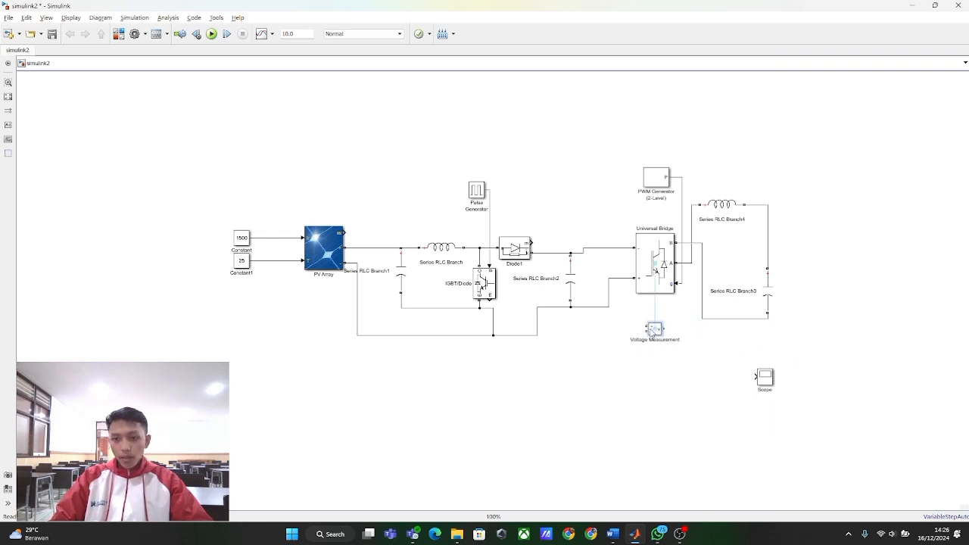
{"action": "left_click", "coordinate": [659, 352]}
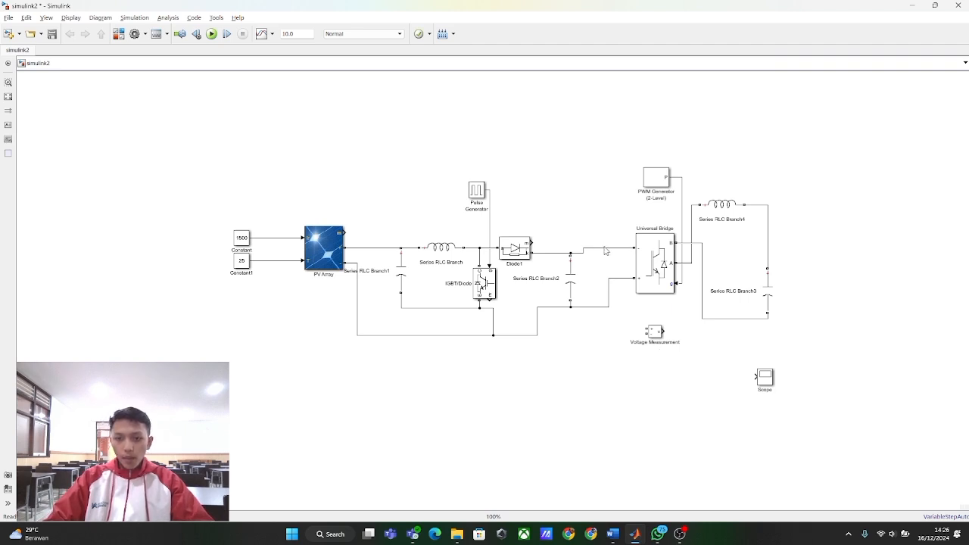
- Connect the Voltage Measurement's - and + terminals to the lines feeding the Universal Bridge's - and + terminals
{"action": "scroll", "coordinate": [606, 251], "scroll_direction": "up", "scroll_amount": 5}
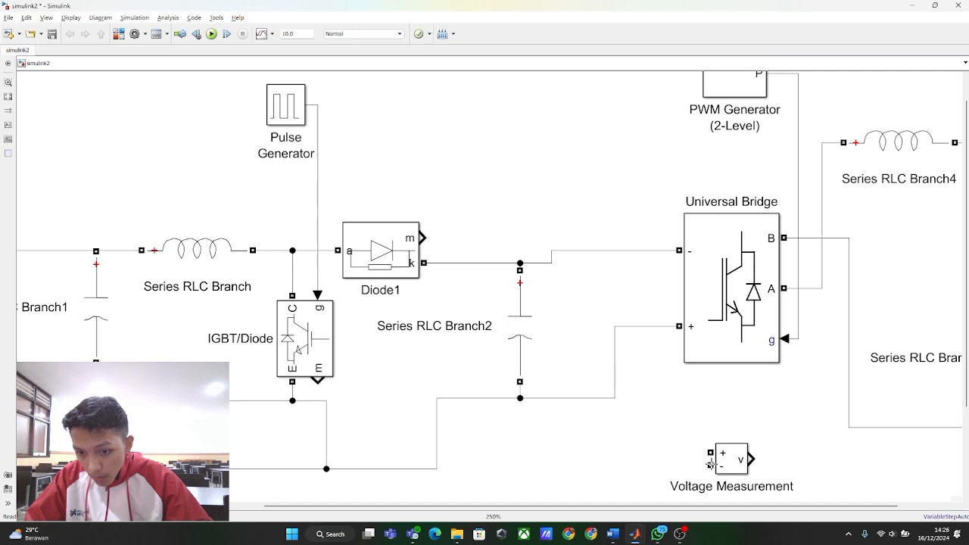
{"action": "left_click_drag", "start_coordinate": [710, 466], "coordinate": [640, 250]}
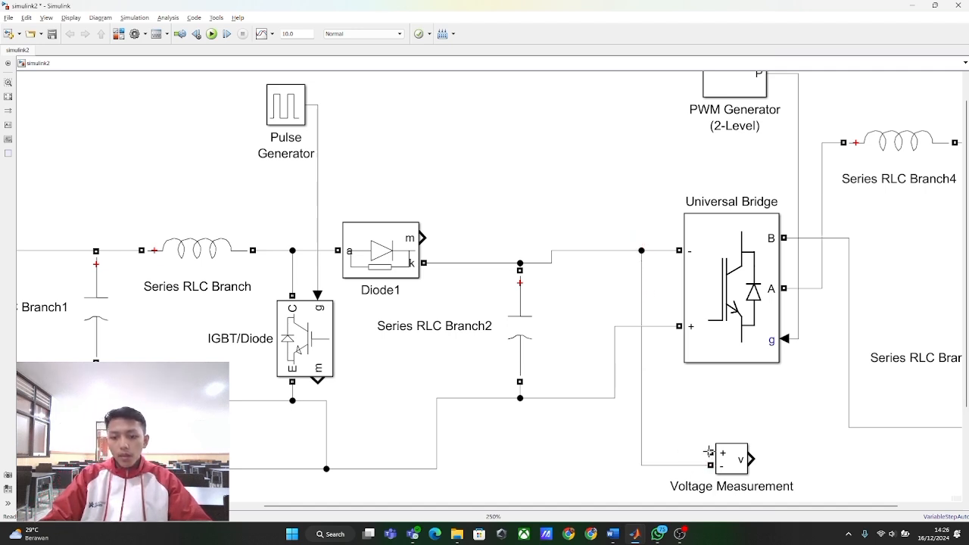
{"action": "left_click_drag", "start_coordinate": [709, 452], "coordinate": [655, 324]}
{"action": "key", "text": "ctrl+z"}
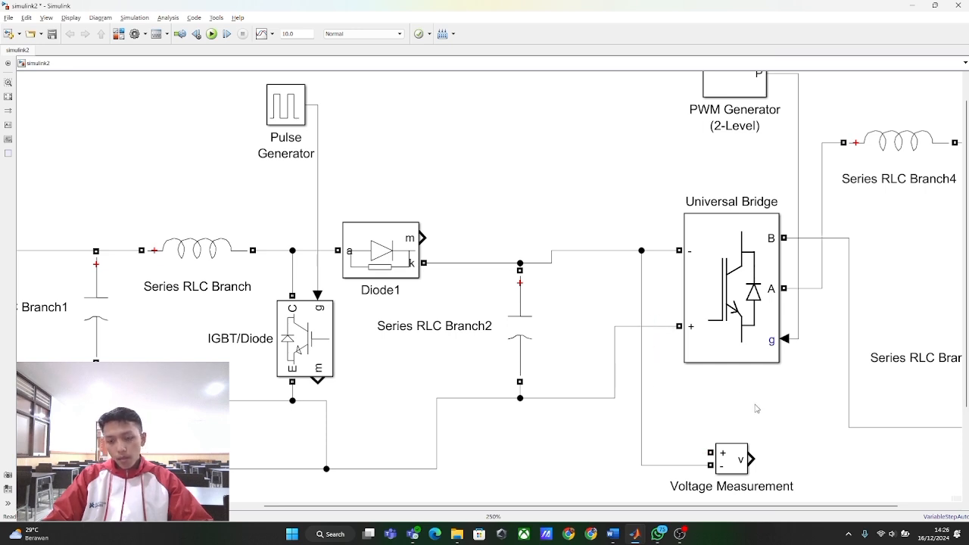
{"action": "left_click_drag", "start_coordinate": [710, 452], "coordinate": [663, 327]}
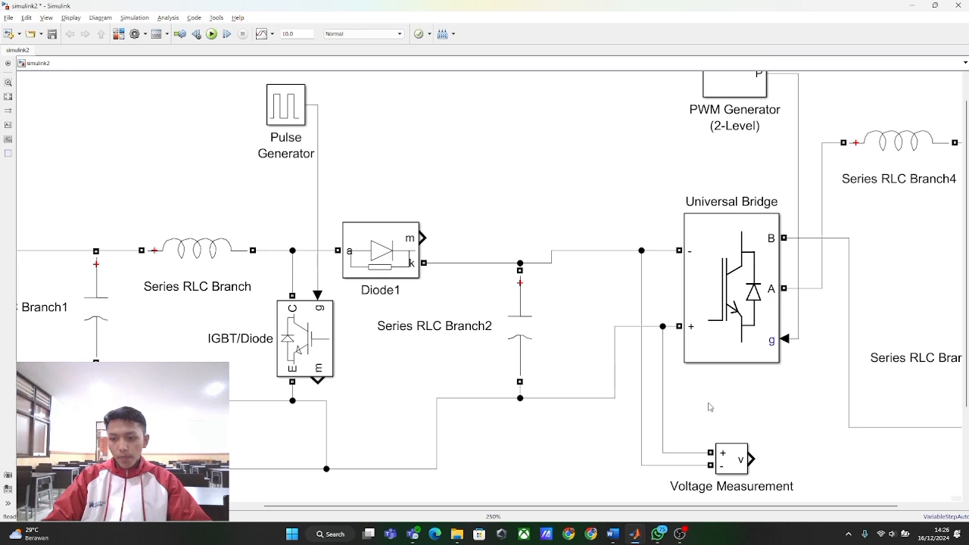
- Place the Scope just right of the Voltage Measurement block and connect the measurement output to it
{"action": "scroll", "coordinate": [710, 407], "scroll_direction": "down", "scroll_amount": 3}
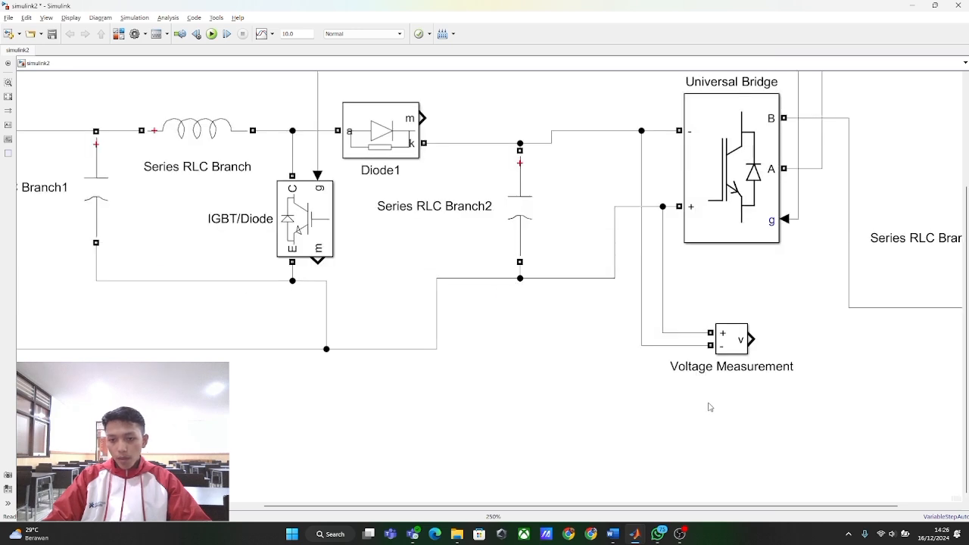
{"action": "scroll", "coordinate": [710, 407], "scroll_direction": "down", "scroll_amount": 5}
{"action": "scroll", "coordinate": [707, 405], "scroll_direction": "up", "scroll_amount": 2}
{"action": "mouse_move", "coordinate": [804, 426]}
{"action": "left_mouse_down"}
{"action": "mouse_move", "coordinate": [734, 381]}
{"action": "mouse_move", "coordinate": [748, 387]}
{"action": "left_mouse_up"}
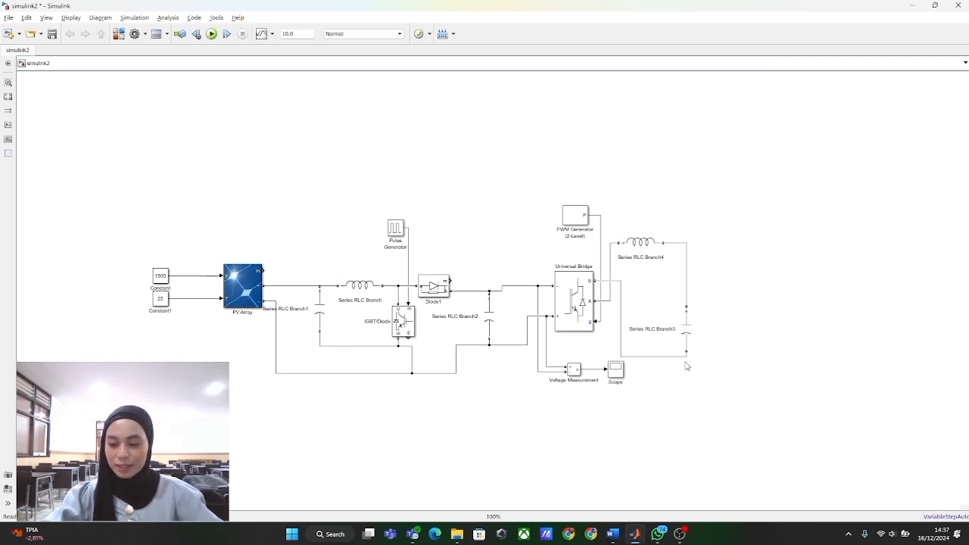
- Place a copy of the Series RLC Branch4 inductor to the right of the output capacitor branch
{"action": "left_click", "coordinate": [648, 253]}
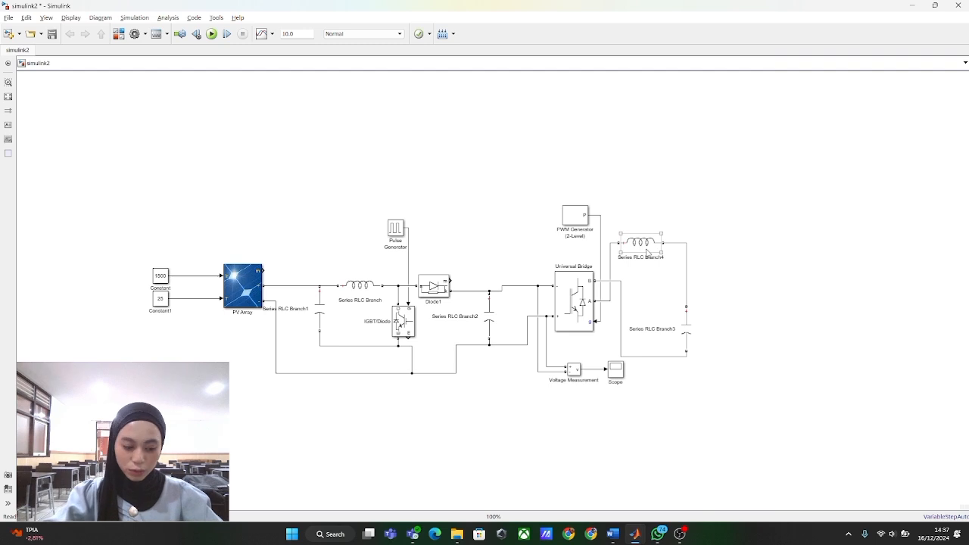
{"action": "left_click_drag", "start_coordinate": [648, 253], "coordinate": [781, 289]}
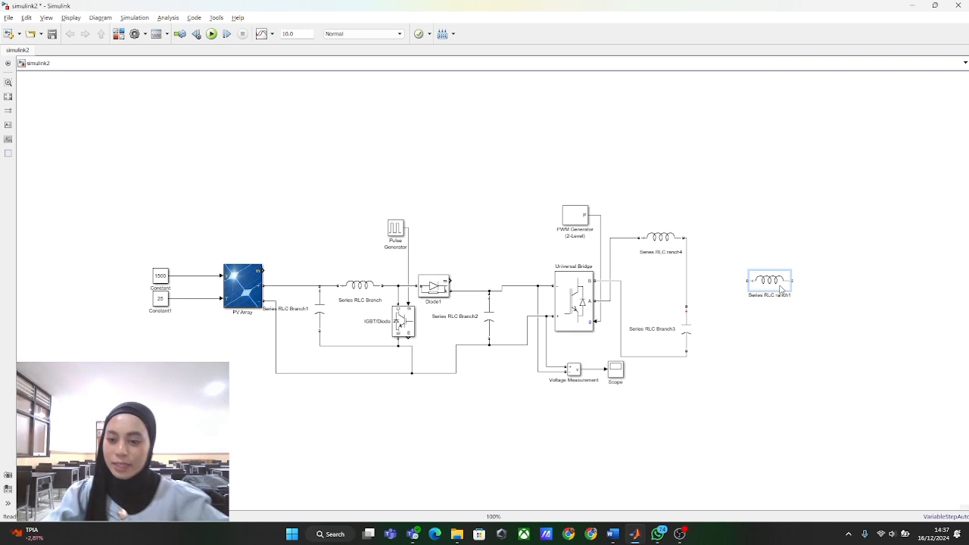
{"action": "left_click", "coordinate": [783, 286]}
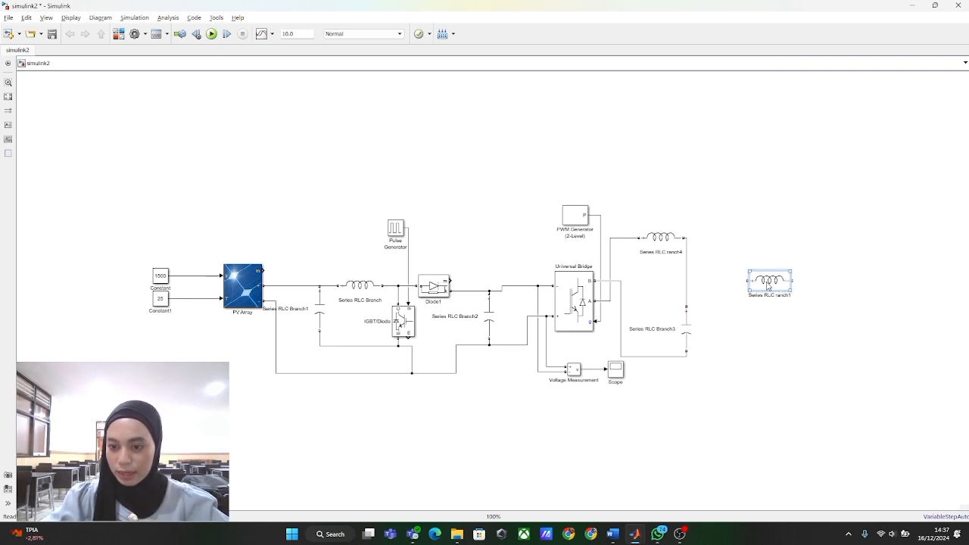
- Rotate the copied inductor branch clockwise so it stands vertically, parallel to the output capacitor
{"action": "mouse_move", "coordinate": [771, 284]}
{"action": "left_mouse_down"}
{"action": "mouse_move", "coordinate": [765, 279]}
{"action": "mouse_move", "coordinate": [763, 297]}
{"action": "left_mouse_up"}
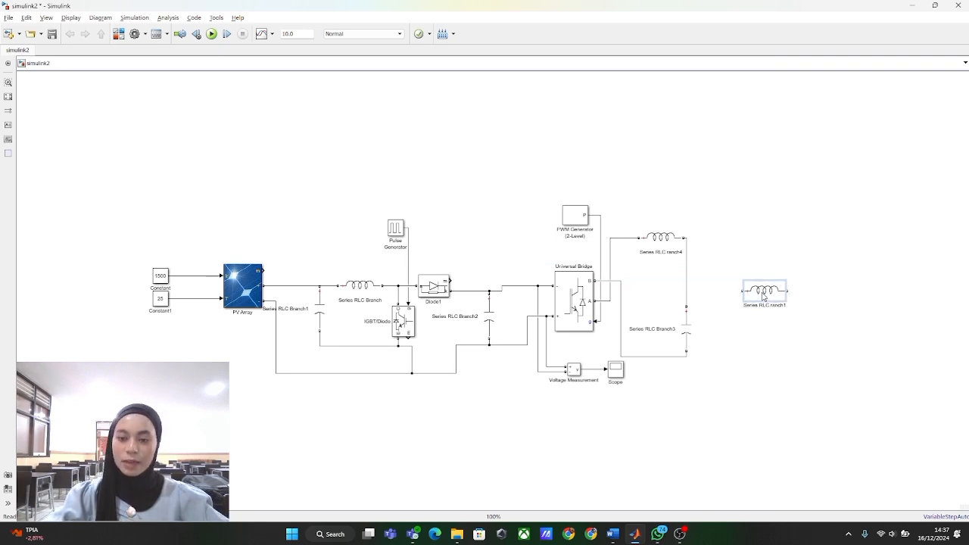
{"action": "right_click", "coordinate": [763, 296]}
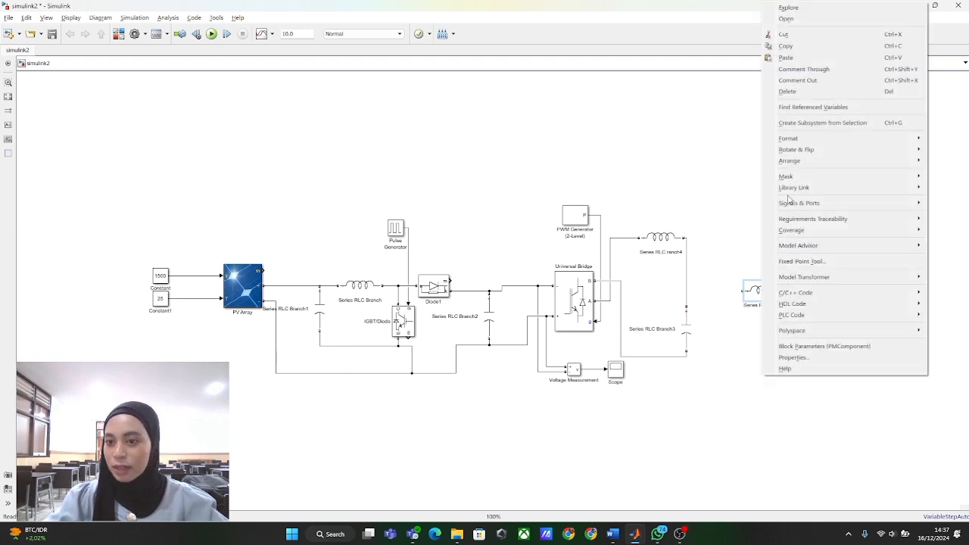
{"action": "mouse_move", "coordinate": [793, 155]}
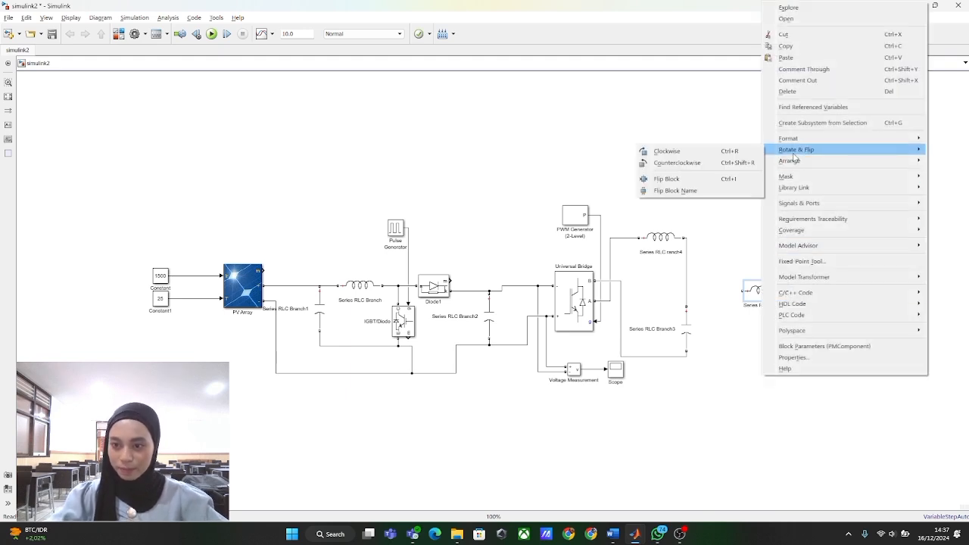
{"action": "left_click", "coordinate": [732, 150]}
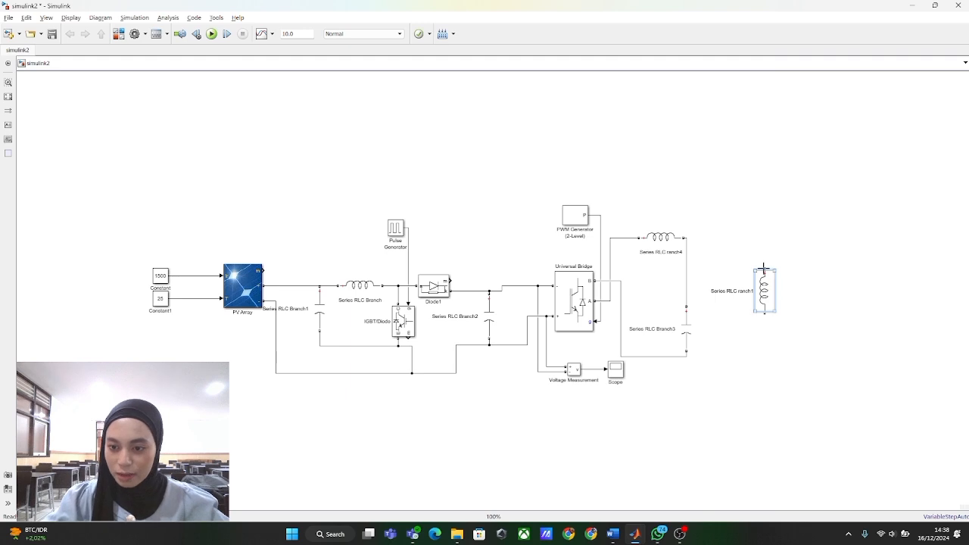
- Connect the vertical inductor's two ends to the lines above and below the Series RLC Branch3 capacitor
{"action": "left_click_drag", "start_coordinate": [763, 266], "coordinate": [688, 280]}
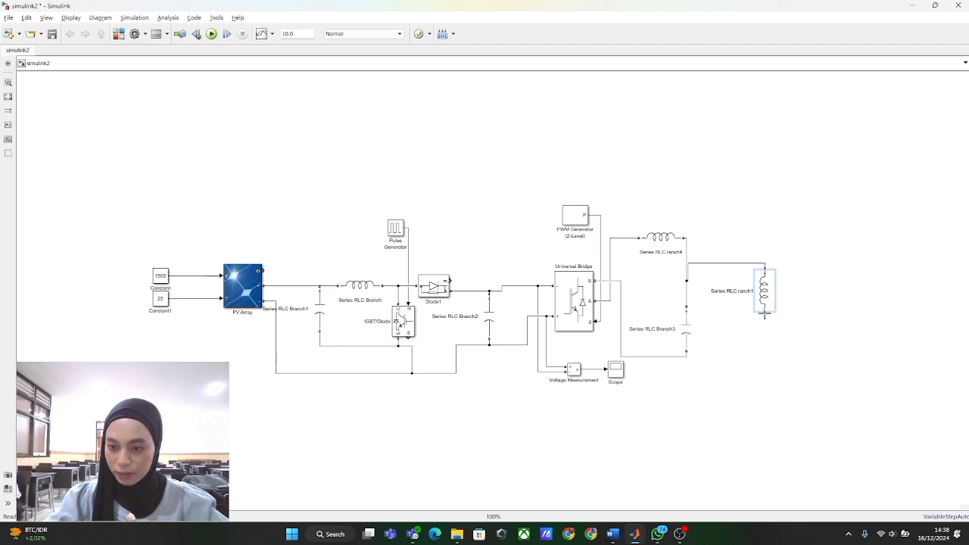
{"action": "left_click", "coordinate": [765, 315]}
{"action": "mouse_move", "coordinate": [764, 312]}
{"action": "left_mouse_down"}
{"action": "mouse_move", "coordinate": [761, 345]}
{"action": "mouse_move", "coordinate": [711, 375]}
{"action": "mouse_move", "coordinate": [686, 368]}
{"action": "mouse_move", "coordinate": [687, 359]}
{"action": "left_mouse_up"}
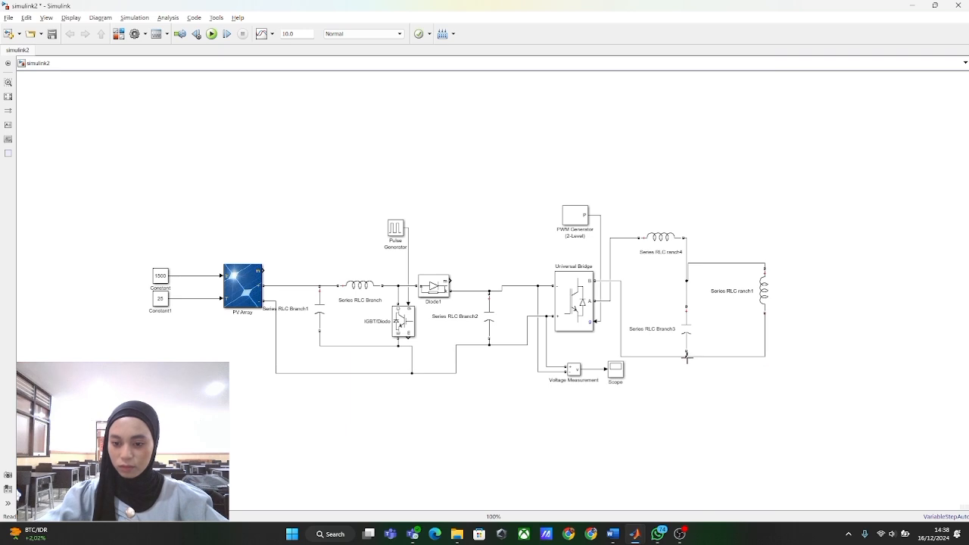
- Change the vertical output inductor's branch type to R
{"action": "left_click", "coordinate": [764, 290]}
{"action": "double_click", "coordinate": [765, 290]}
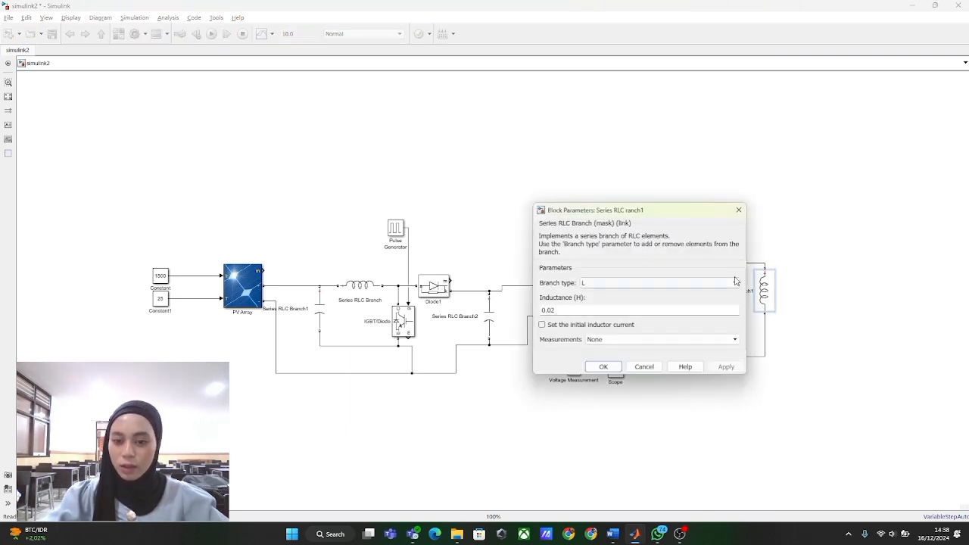
{"action": "left_click", "coordinate": [613, 284]}
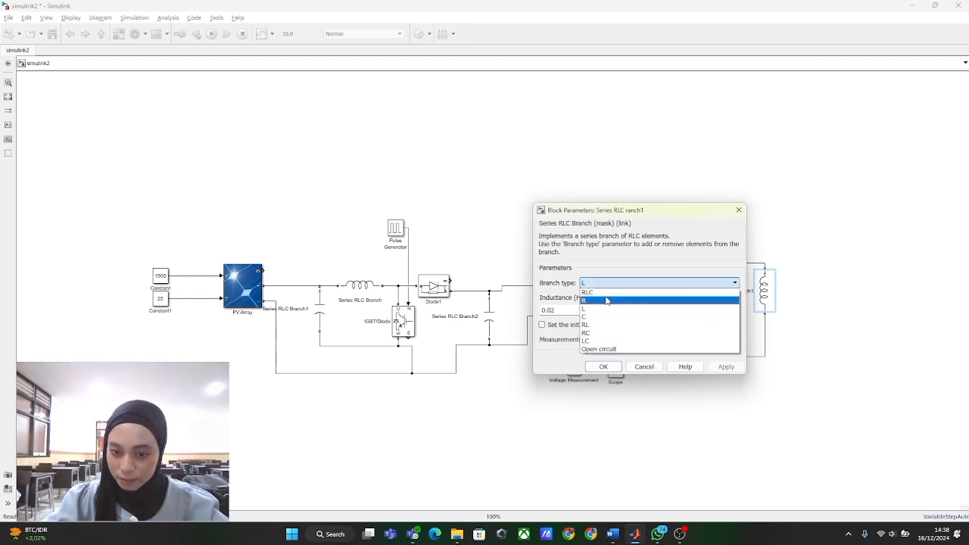
{"action": "left_click", "coordinate": [606, 300]}
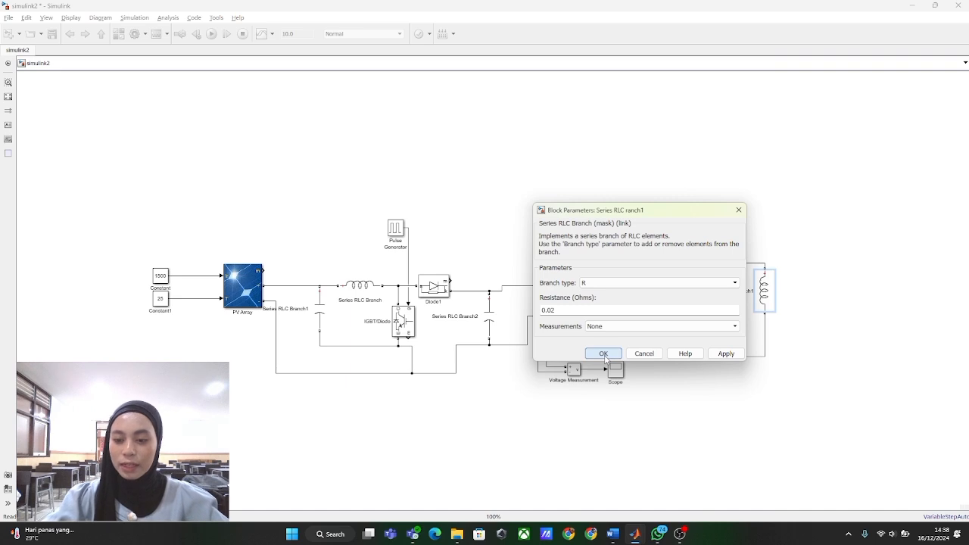
{"action": "left_click", "coordinate": [603, 354]}
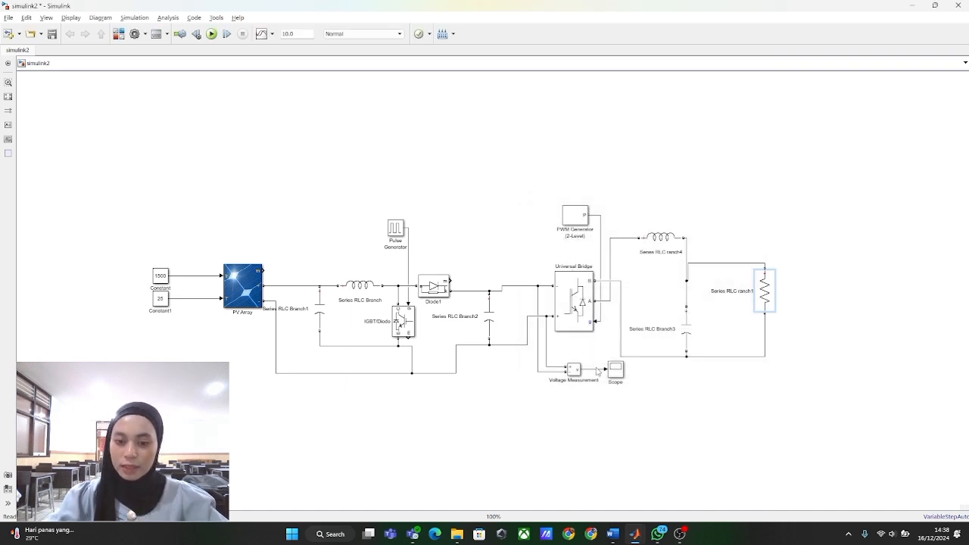
- Place a copy of the Voltage Measurement block to the right of the load resistor and connect its + terminal to the resistor's upper end
{"action": "left_click", "coordinate": [574, 370]}
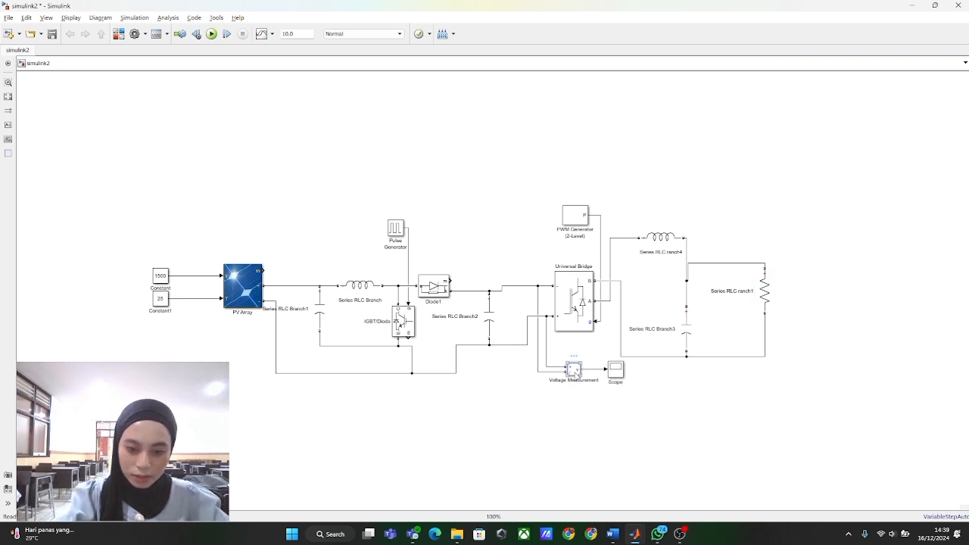
{"action": "left_click_drag", "start_coordinate": [575, 372], "coordinate": [830, 284]}
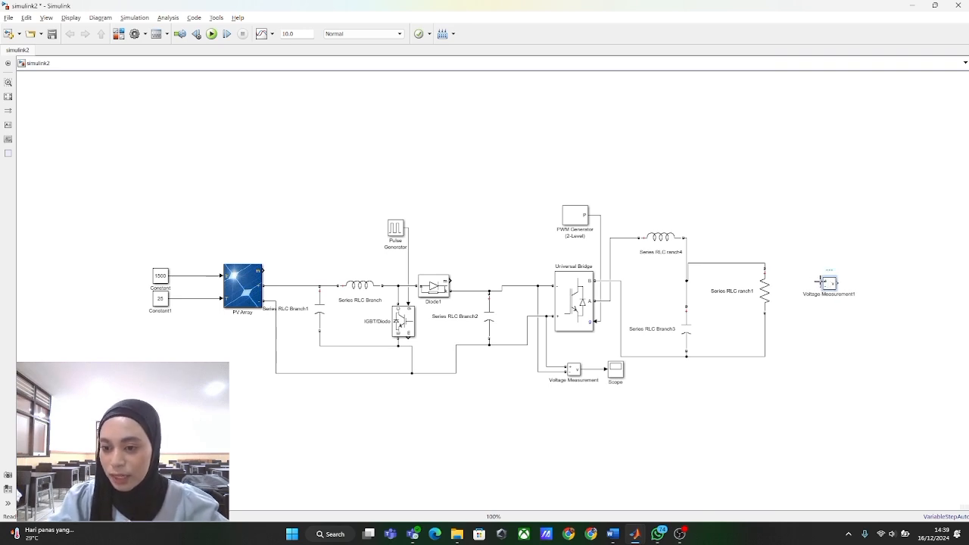
{"action": "left_click_drag", "start_coordinate": [818, 281], "coordinate": [767, 264]}
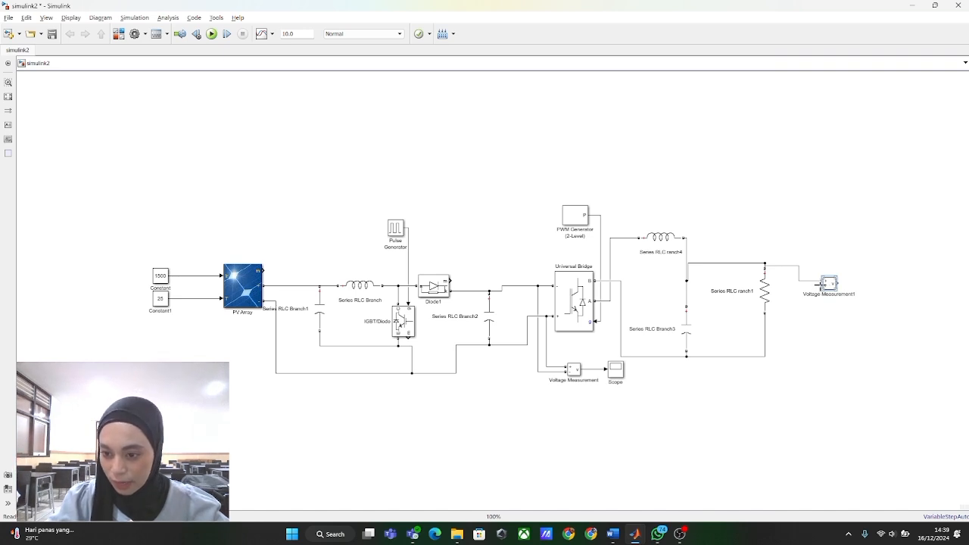
{"action": "mouse_move", "coordinate": [804, 289]}
{"action": "left_mouse_down"}
{"action": "mouse_move", "coordinate": [795, 358]}
{"action": "mouse_move", "coordinate": [764, 360]}
{"action": "left_mouse_up"}
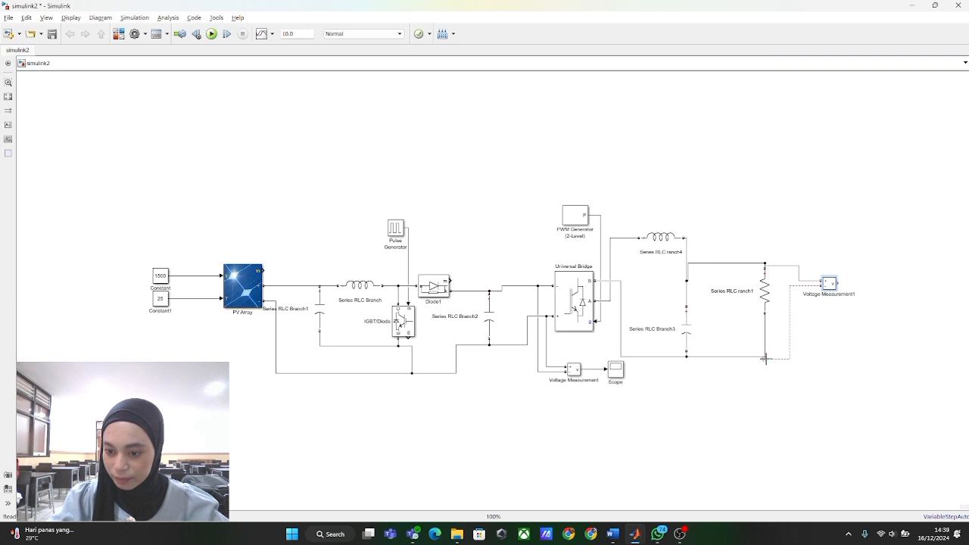
{"action": "left_click_drag", "start_coordinate": [766, 357], "coordinate": [768, 360]}
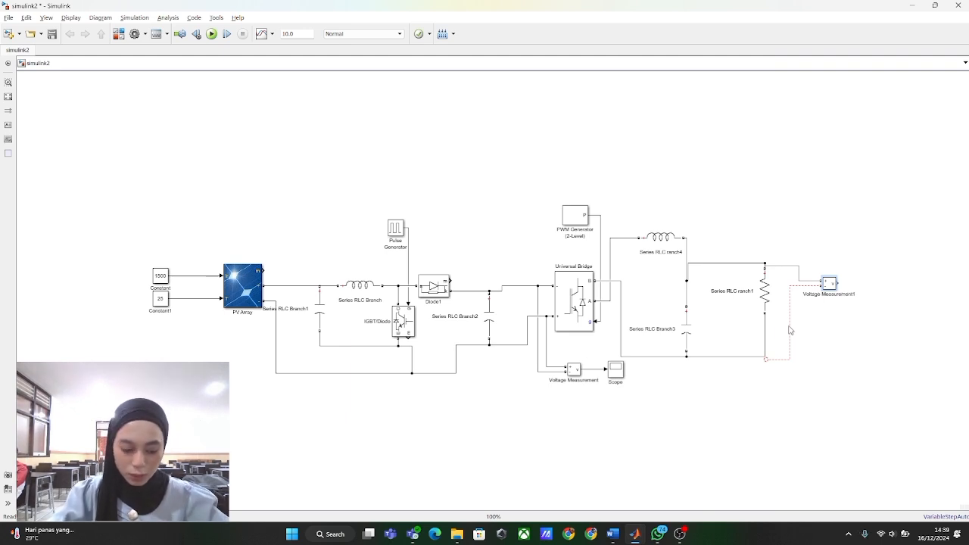
{"action": "key", "text": "ctrl+z"}
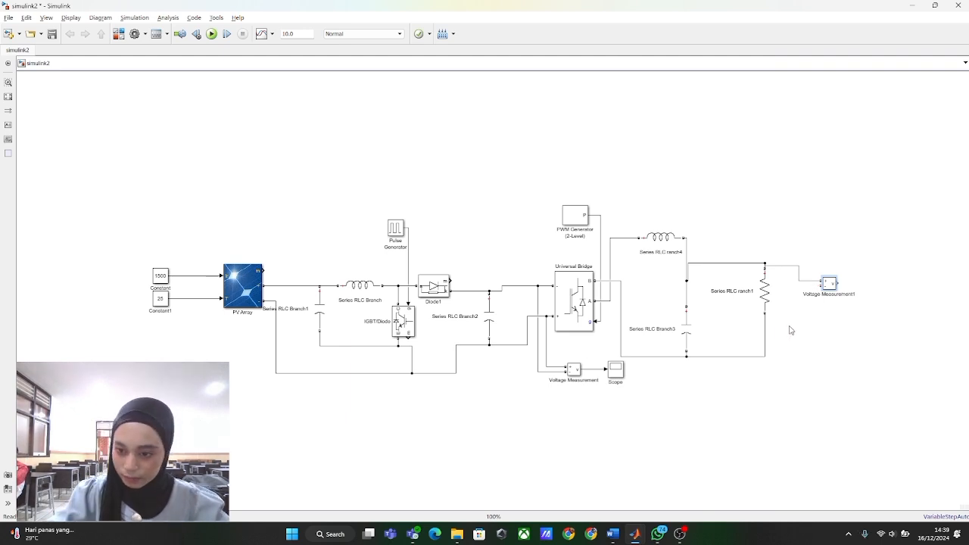
- Connect the - terminal of Voltage Measurement1 to the load resistor's lower end
{"action": "mouse_move", "coordinate": [821, 286]}
{"action": "left_mouse_down"}
{"action": "mouse_move", "coordinate": [803, 301]}
{"action": "mouse_move", "coordinate": [794, 352]}
{"action": "mouse_move", "coordinate": [777, 365]}
{"action": "mouse_move", "coordinate": [765, 355]}
{"action": "left_mouse_up"}
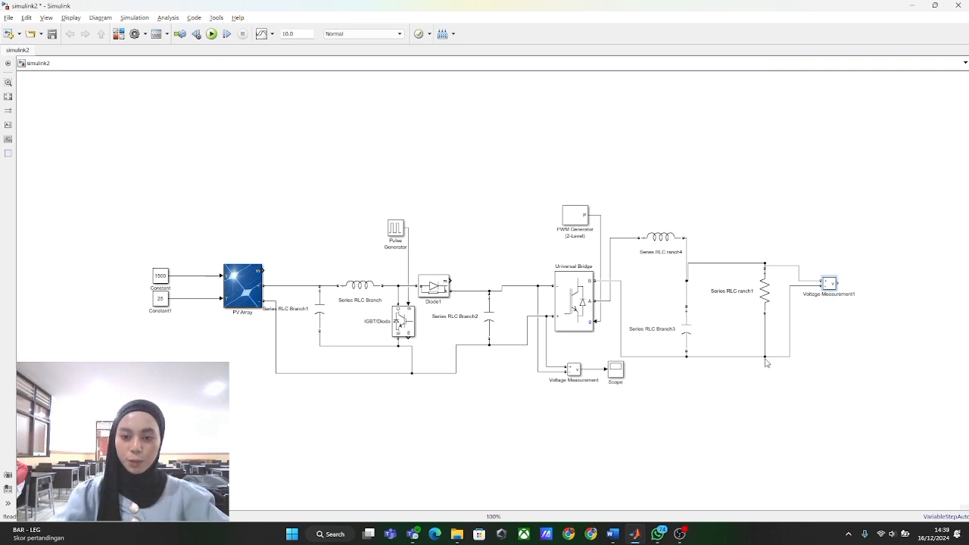
- Place a copy of the Scope block below Voltage Measurement1
{"action": "left_click", "coordinate": [621, 377]}
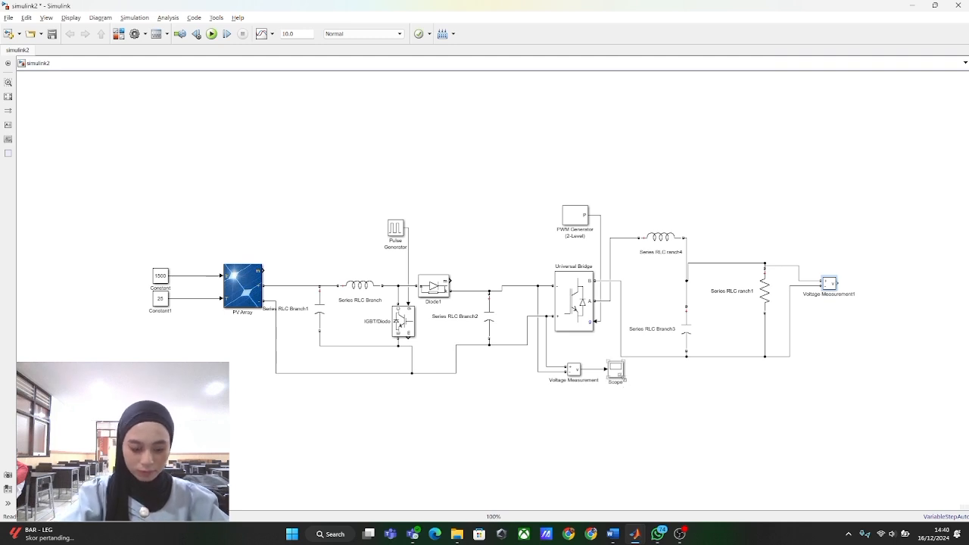
{"action": "key", "text": "ctrl+v"}
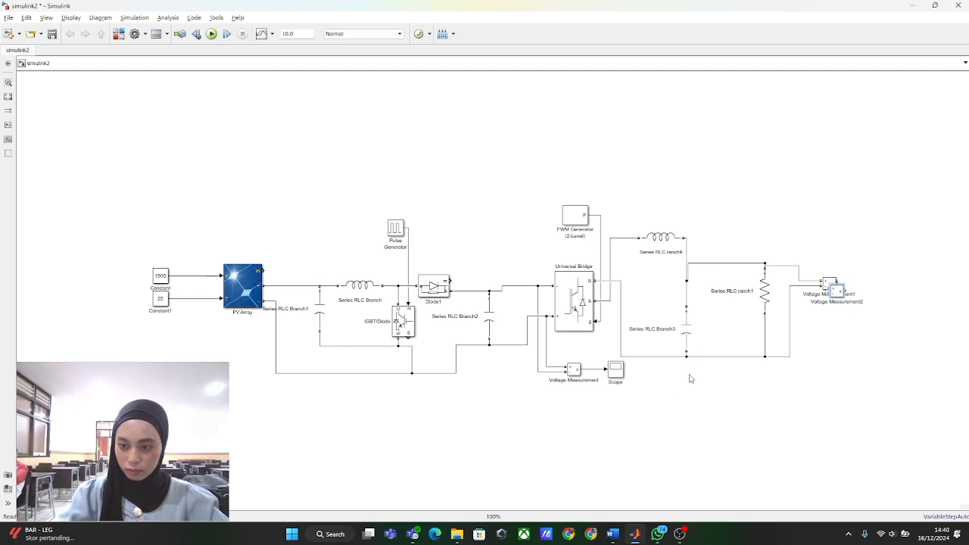
{"action": "left_click", "coordinate": [617, 370]}
{"action": "key", "text": "ctrl+c"}
{"action": "key", "text": "ctrl+v"}
{"action": "left_click_drag", "start_coordinate": [619, 373], "coordinate": [835, 351]}
- Delete the stray Voltage Measurement2 copy and connect the Voltage Measurement1 output to Scope1
{"action": "left_click_drag", "start_coordinate": [836, 293], "coordinate": [835, 294]}
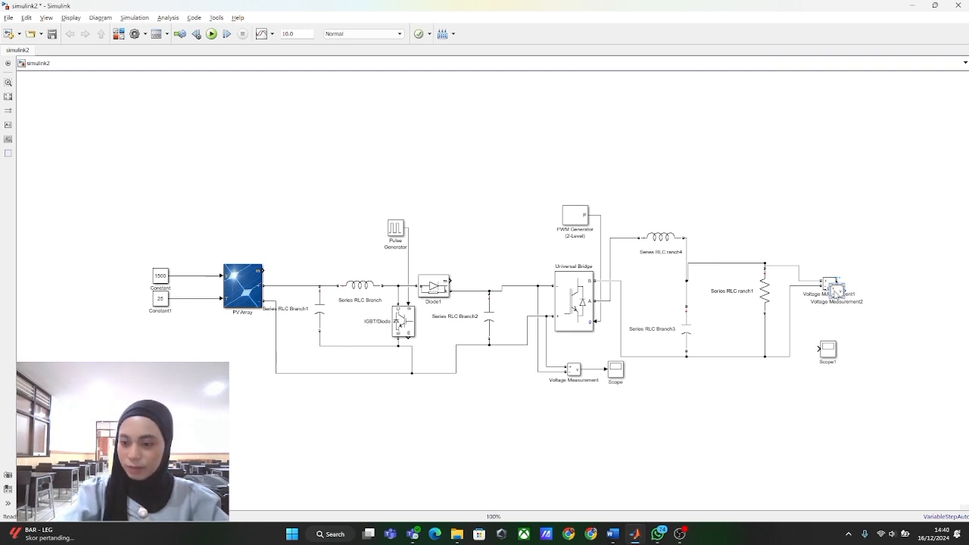
{"action": "key", "text": "Delete"}
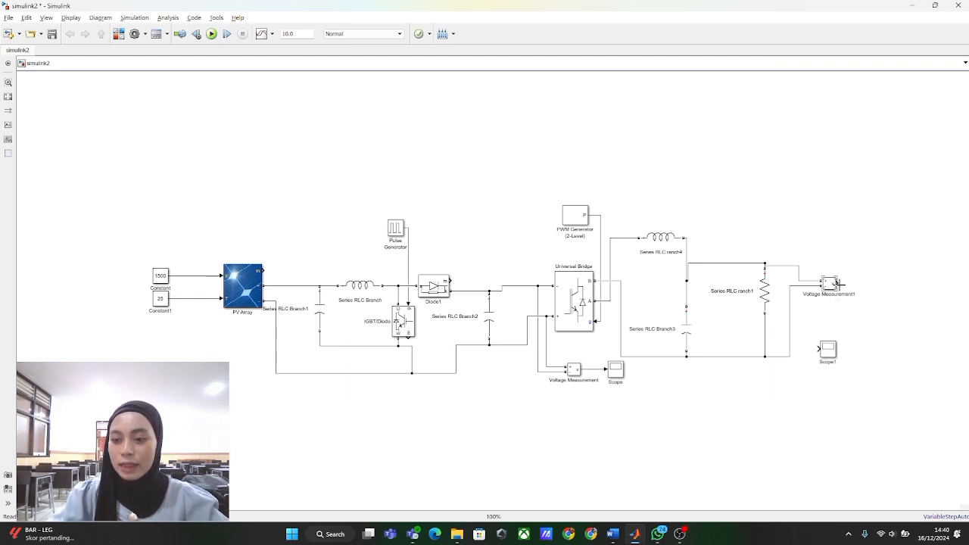
{"action": "left_click_drag", "start_coordinate": [837, 283], "coordinate": [817, 347]}
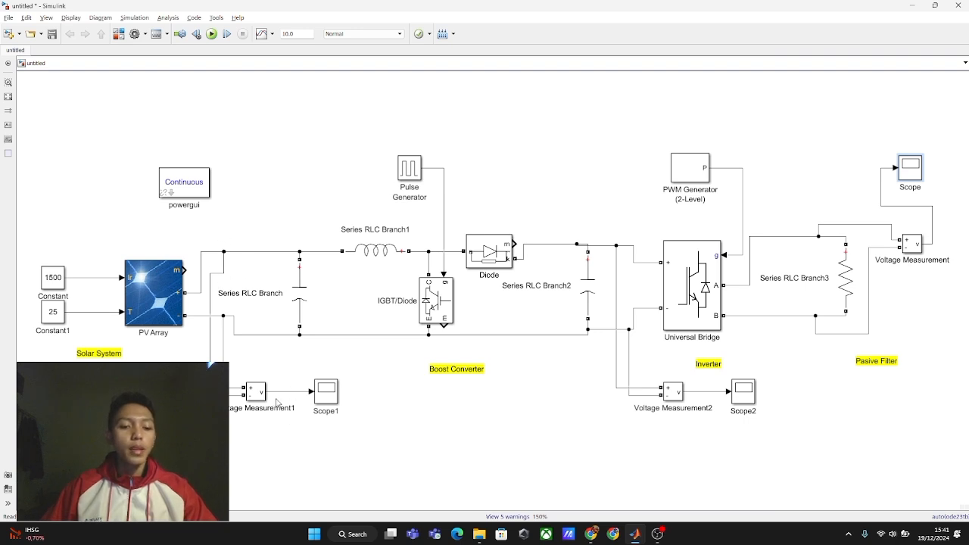
- Examine the PV array voltage waveform in Scope1 and the boost converter output waveform in Scope2
{"action": "double_click", "coordinate": [328, 396]}
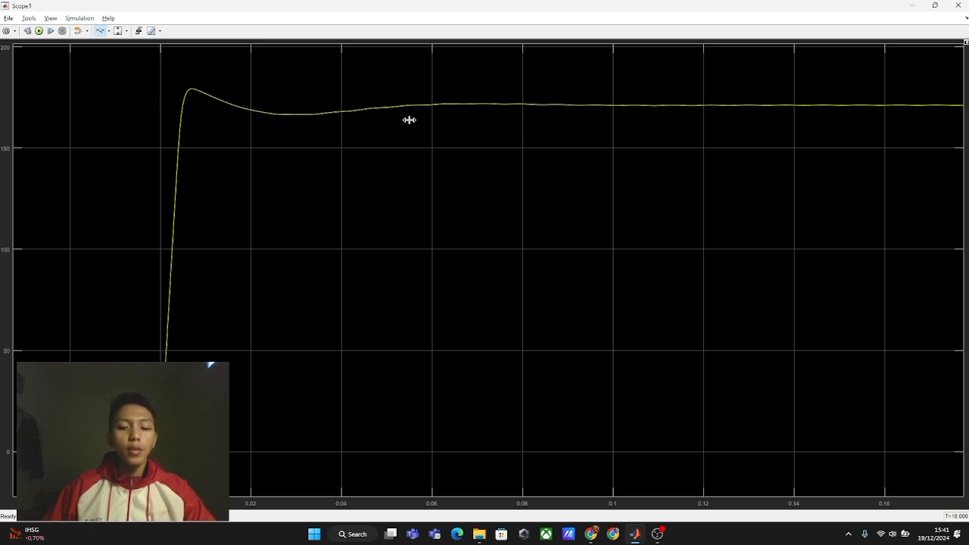
{"action": "left_click", "coordinate": [913, 6]}
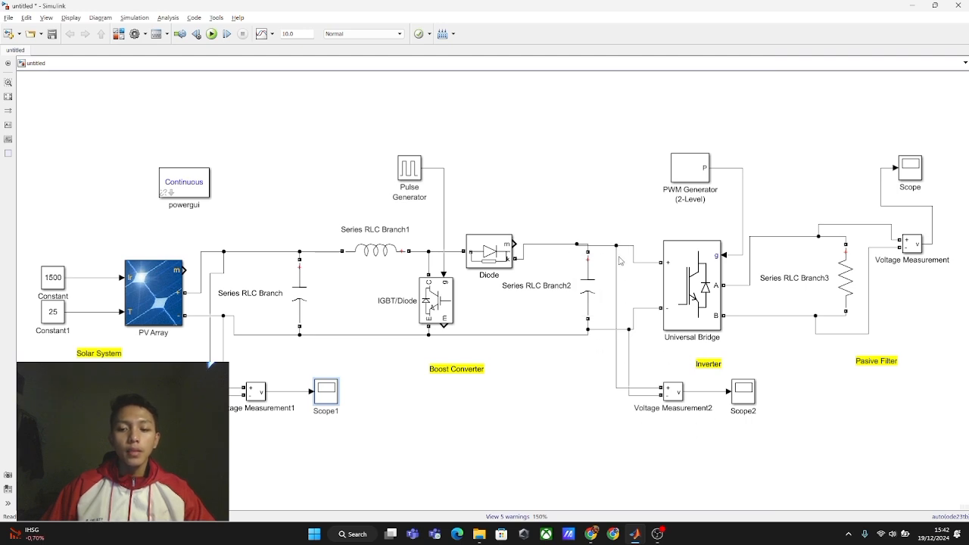
{"action": "double_click", "coordinate": [743, 391]}
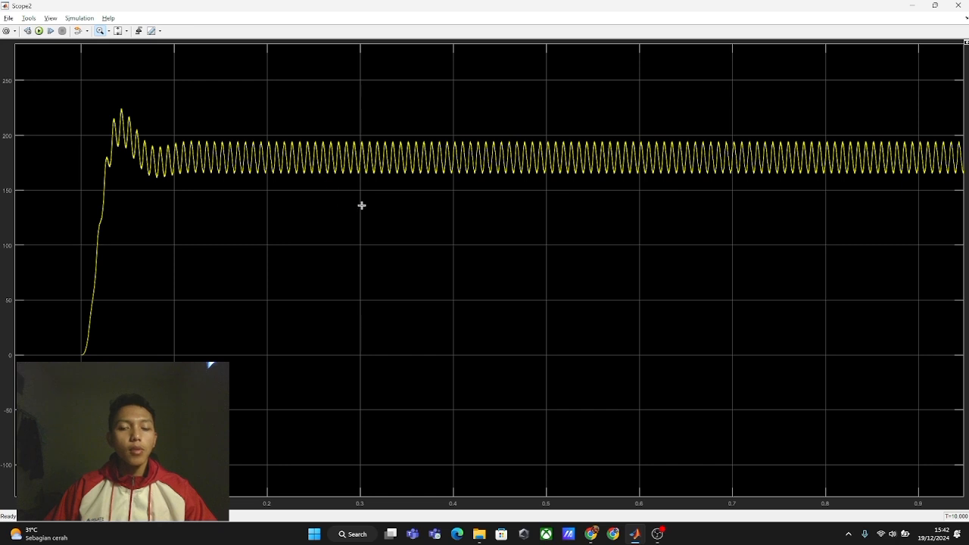
{"action": "left_click", "coordinate": [915, 8]}
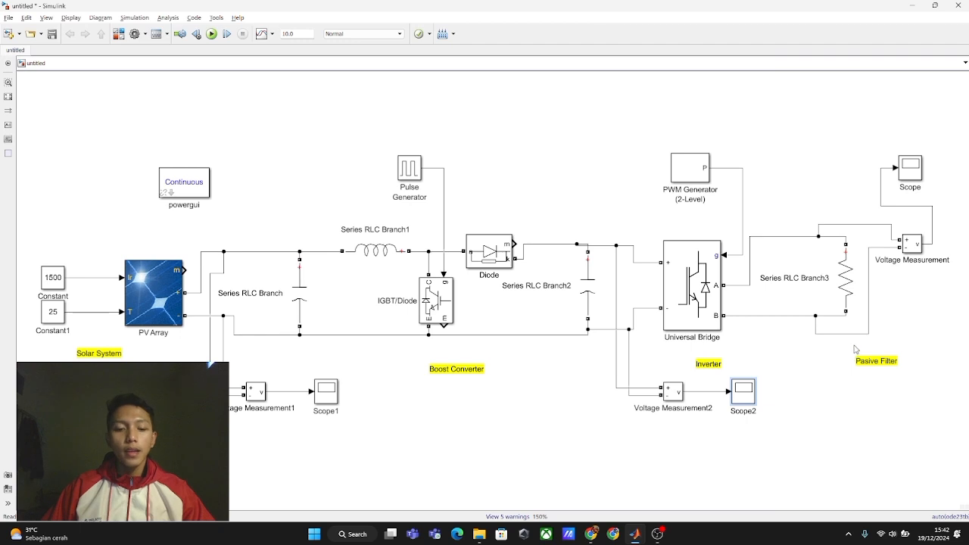
- Examine the inverter output voltage waveform across the load resistor in a maximized Scope window
{"action": "left_click", "coordinate": [871, 357]}
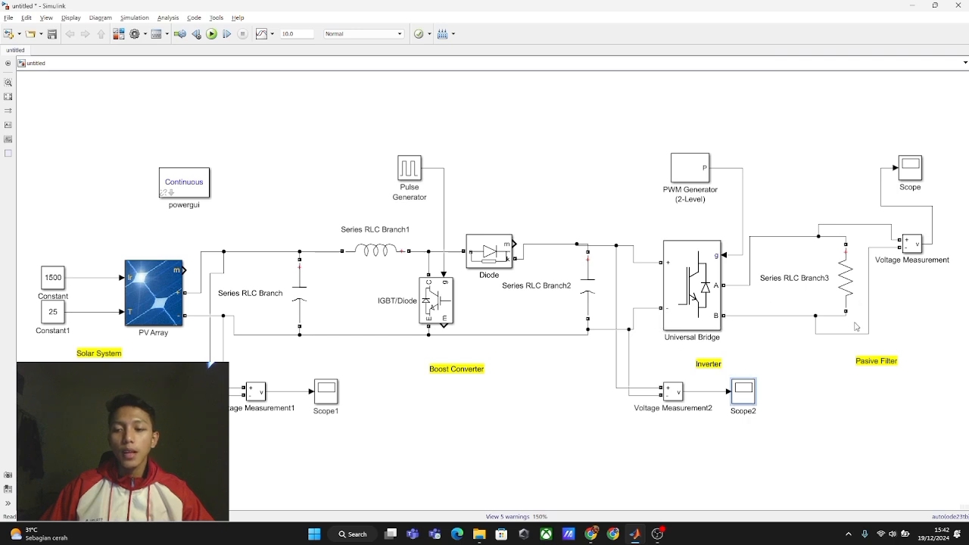
{"action": "double_click", "coordinate": [914, 171]}
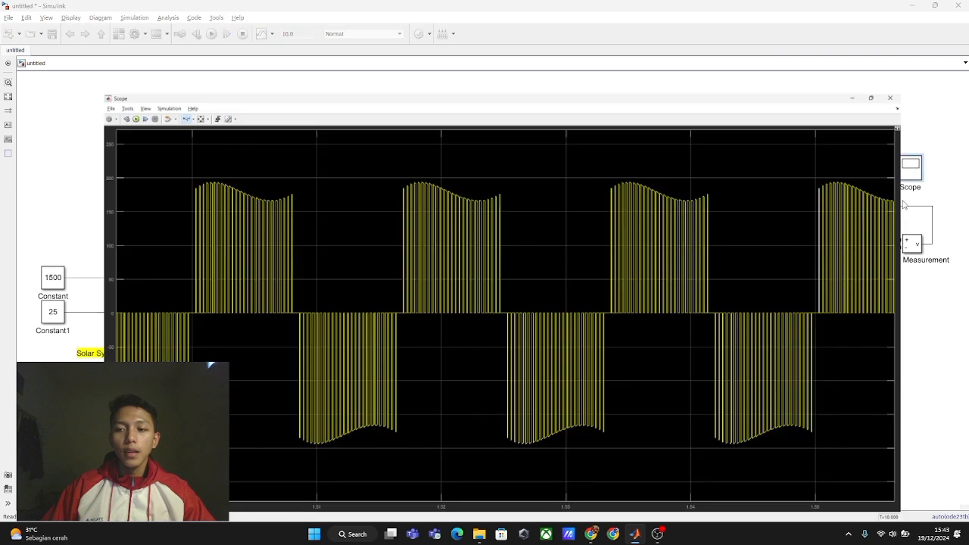
{"action": "double_click", "coordinate": [122, 97]}
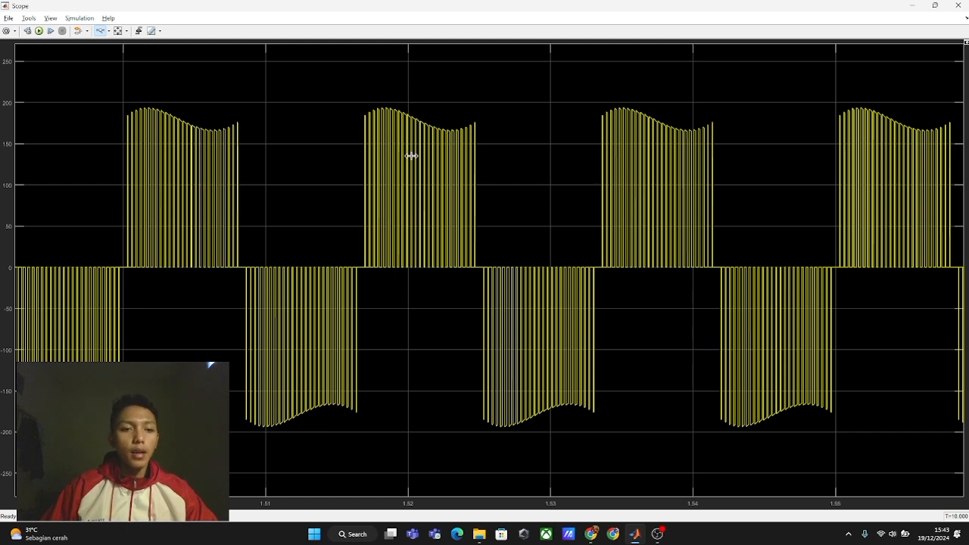
{"action": "left_click", "coordinate": [912, 5]}
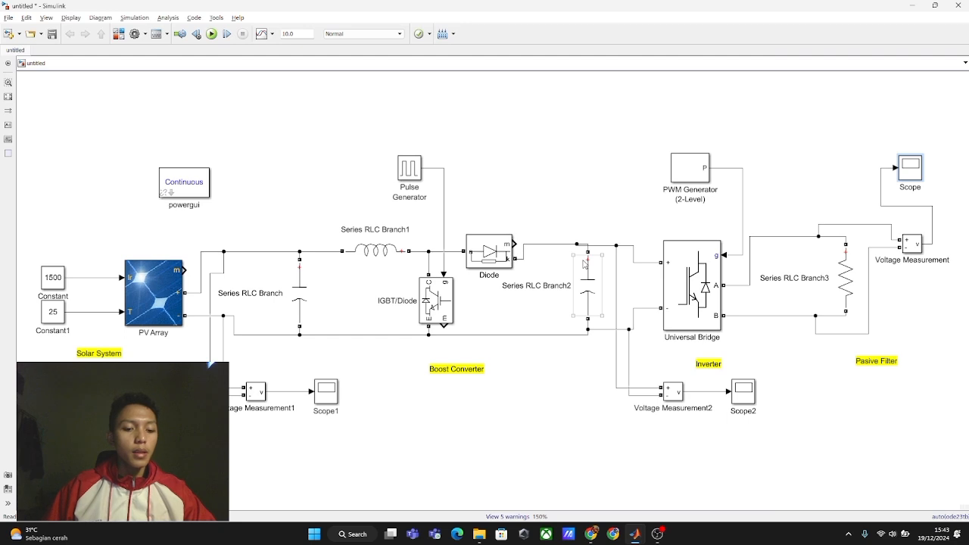